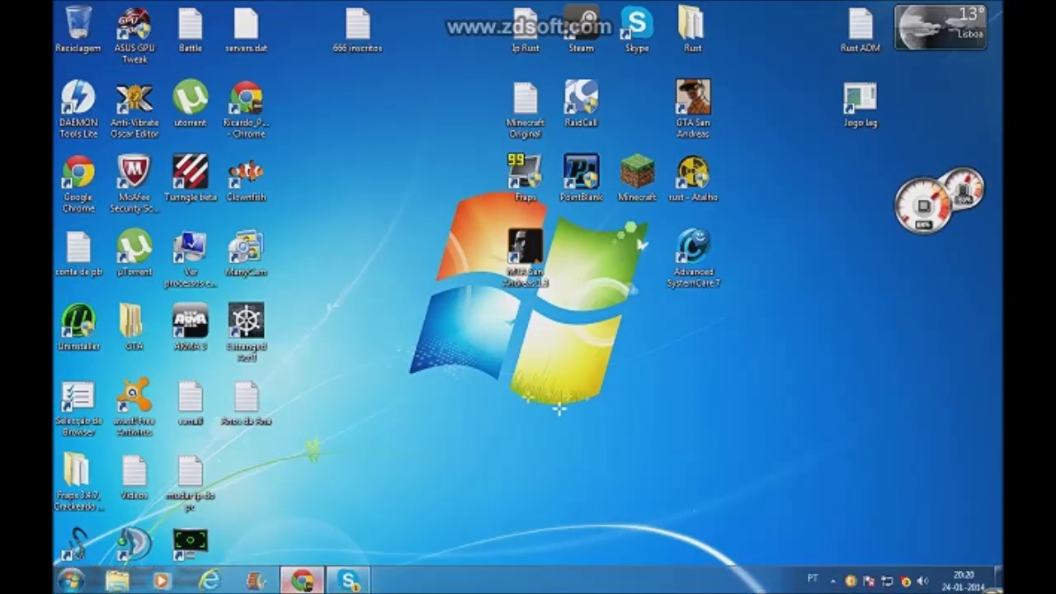
Step: Bring the Chrome window with the Lets Play Rust to Die Facebook group to the front
left_click(303, 580)
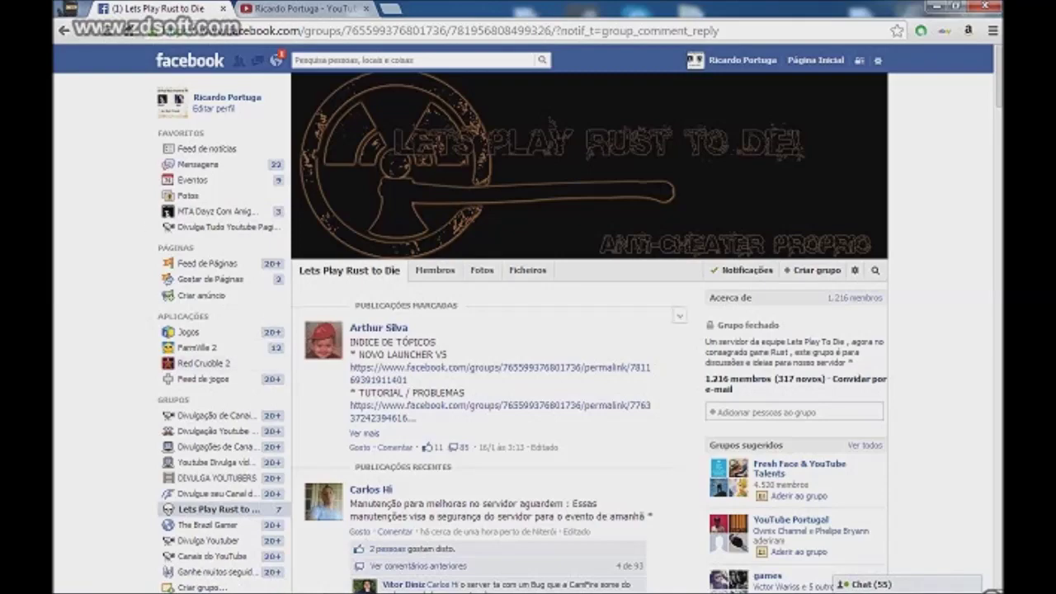
scroll(528, 330, "down", 5)
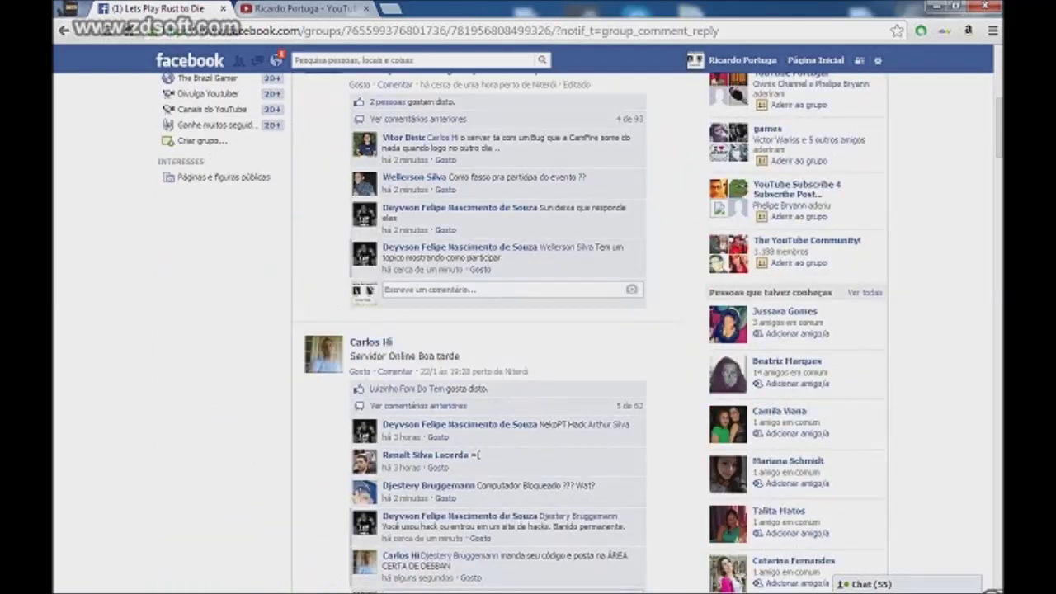
scroll(528, 330, "down", 12)
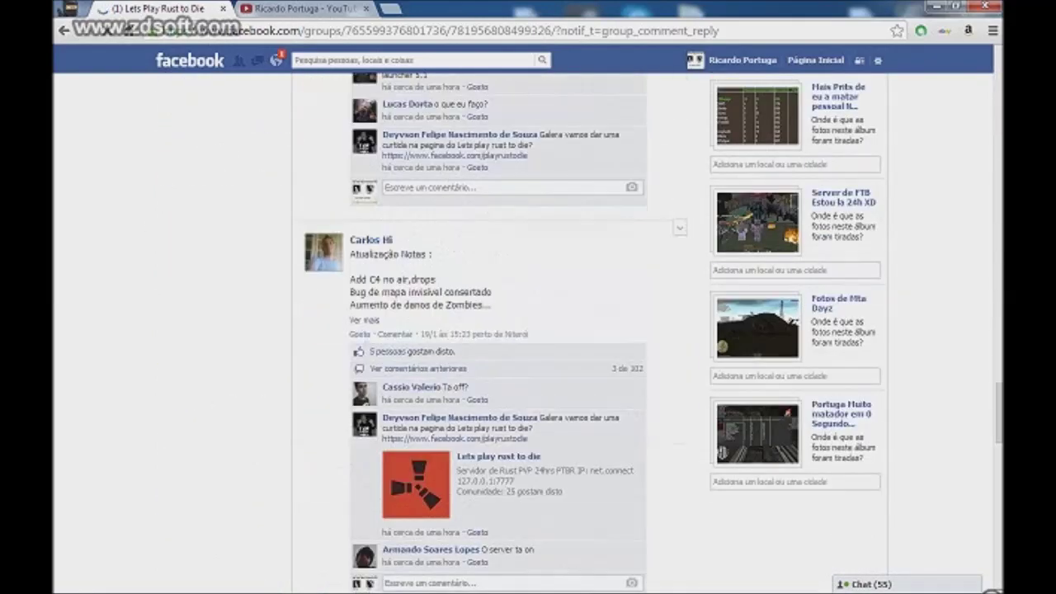
scroll(528, 330, "down", 15)
scroll(528, 330, "up", 20)
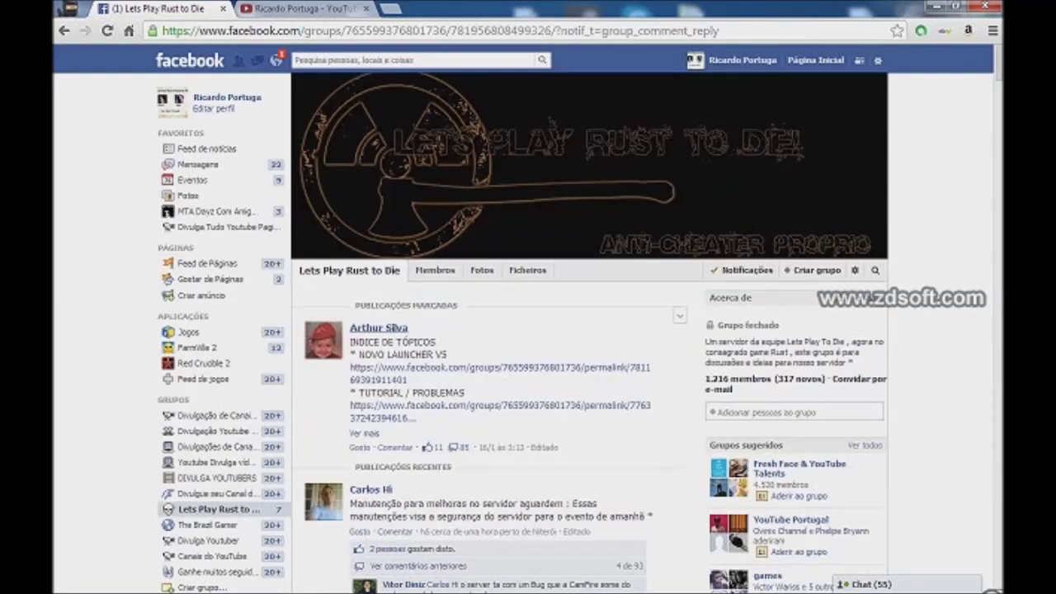
left_click(435, 270)
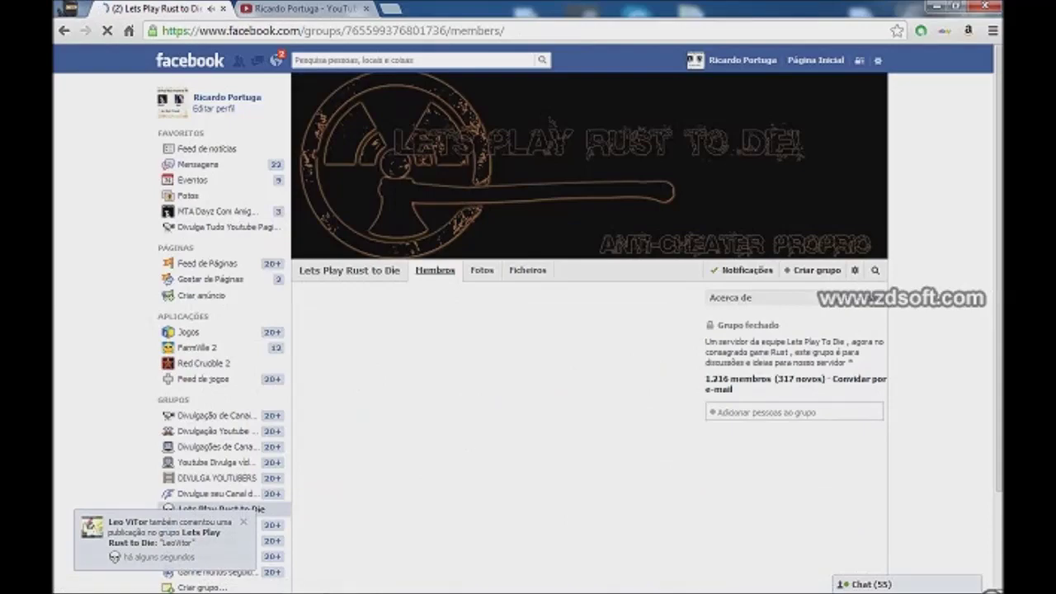
scroll(528, 330, "down", 15)
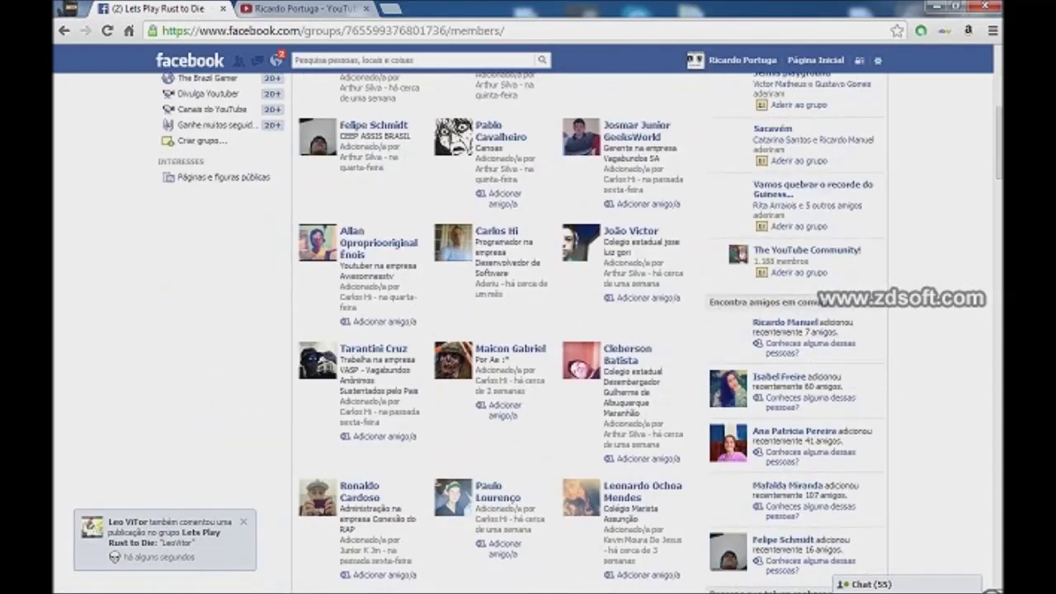
scroll(487, 330, "down", 15)
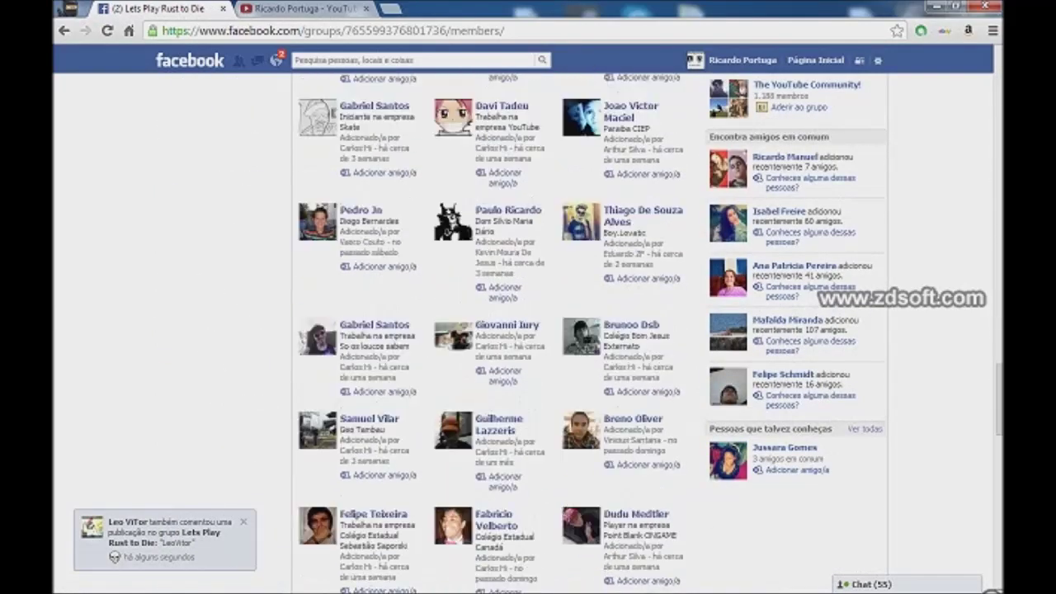
scroll(528, 330, "up", 20)
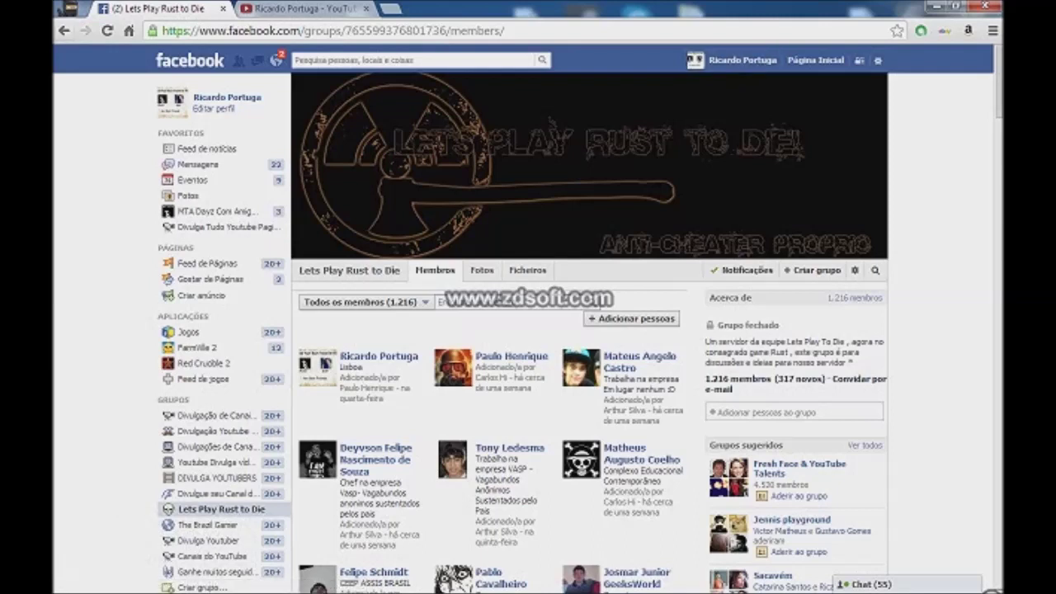
left_click(350, 271)
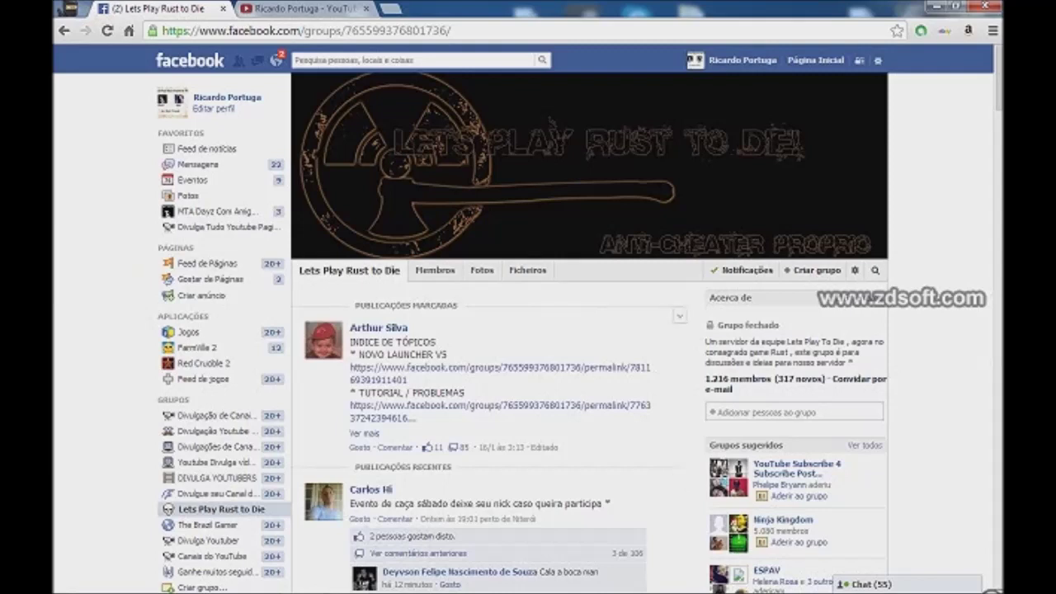
middle_click(870, 330)
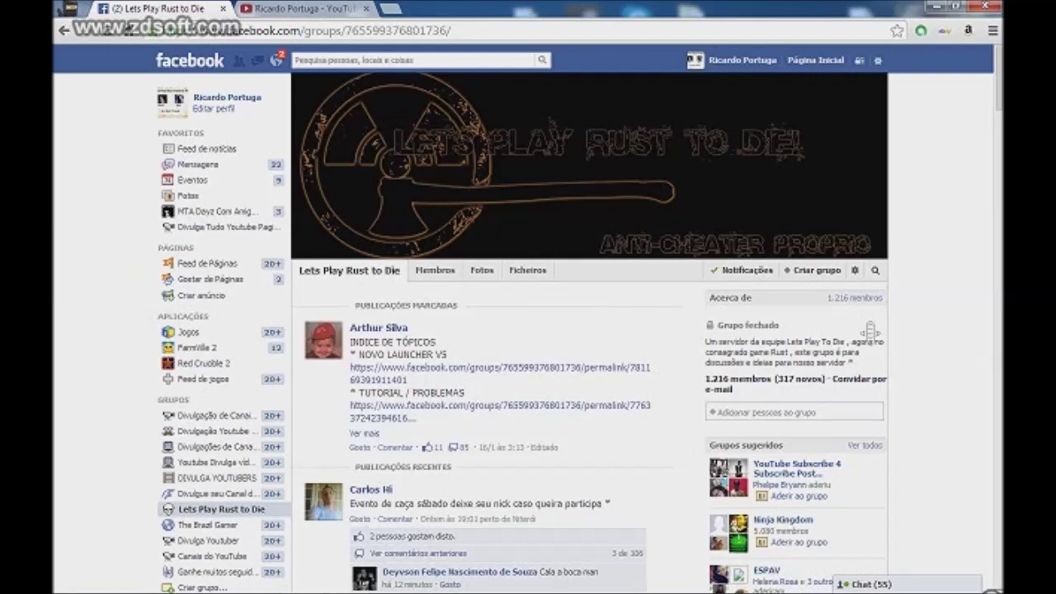
left_click(870, 330)
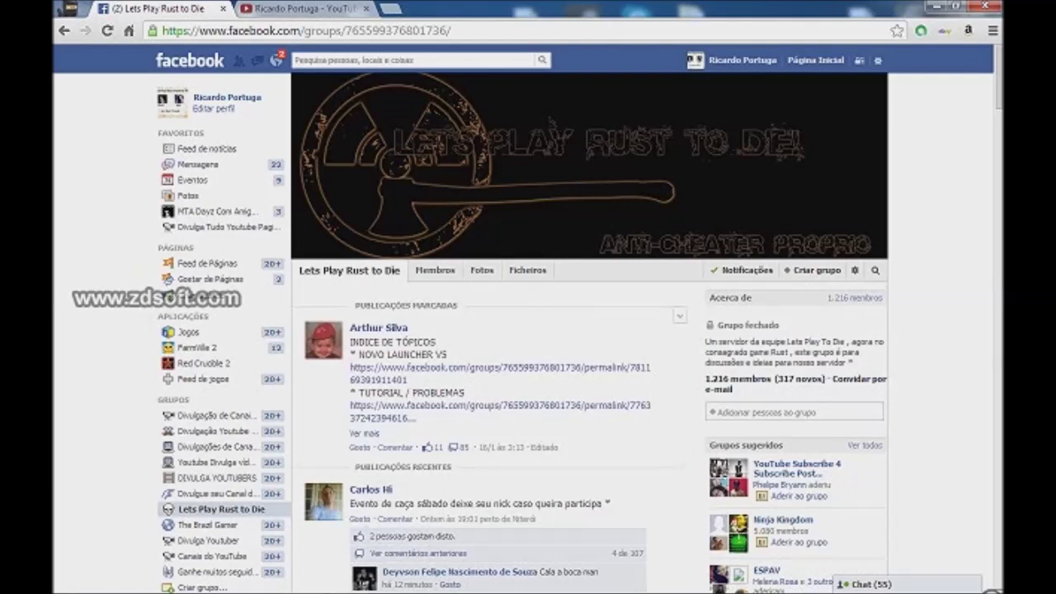
left_click(495, 368)
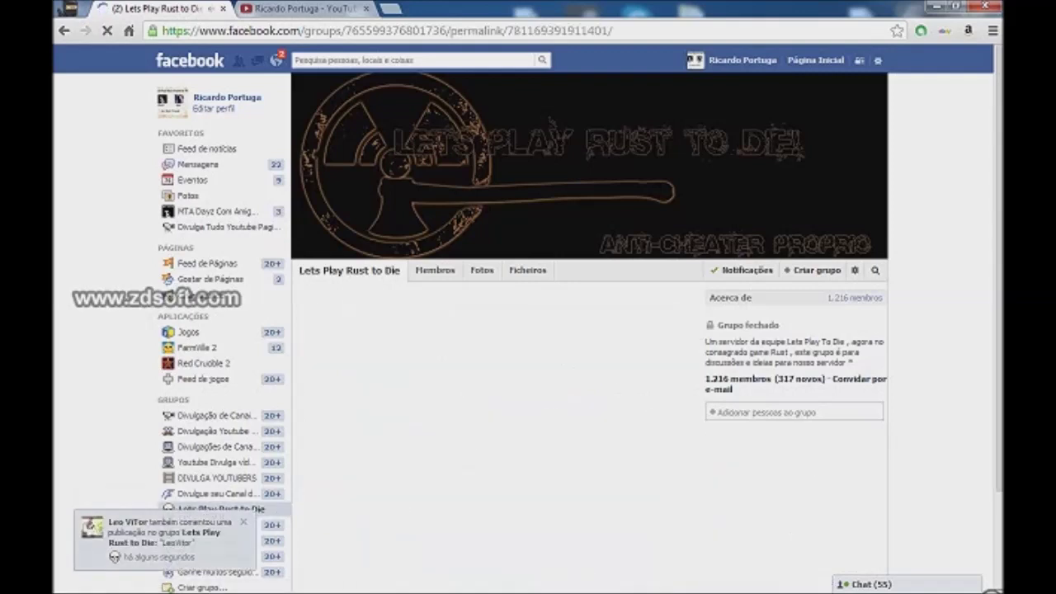
Step: Open the MediaFire launcher link, then close the extra window and return to the group feed
left_click(445, 339)
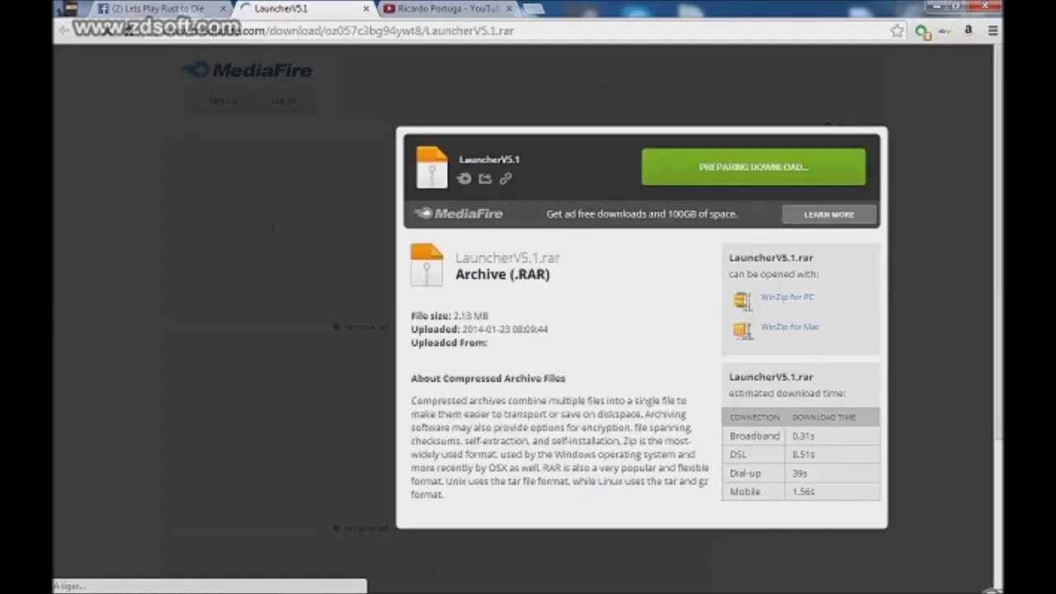
key("ctrl+shift+Tab")
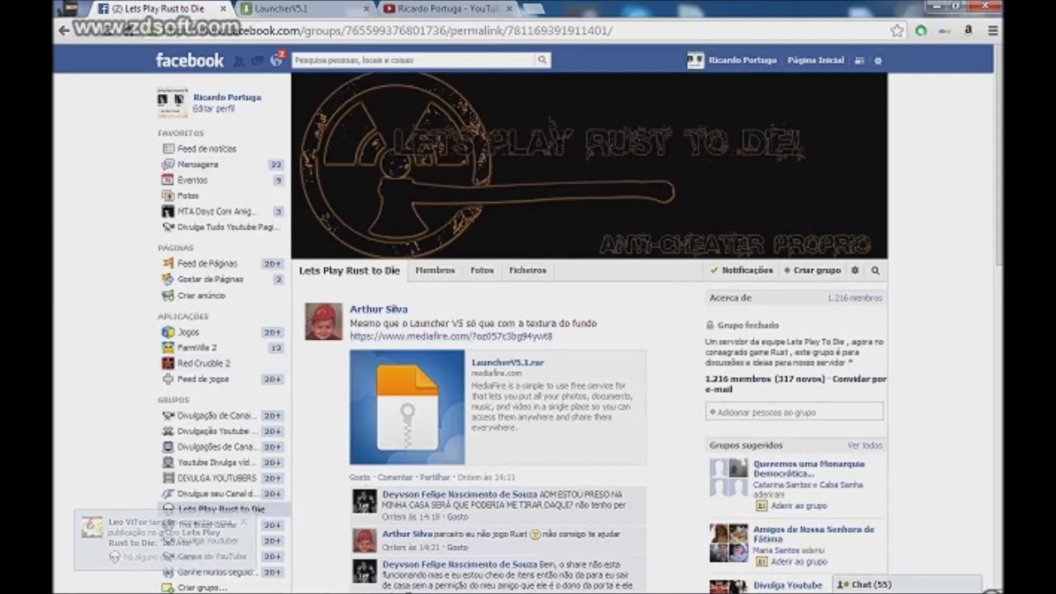
key("ctrl+shift+m")
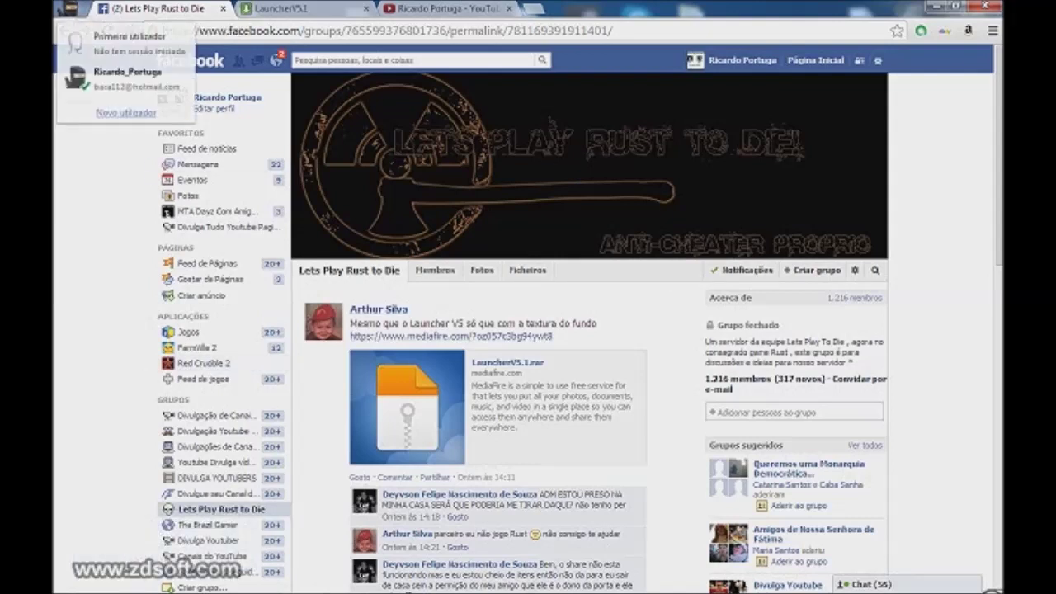
key("Return")
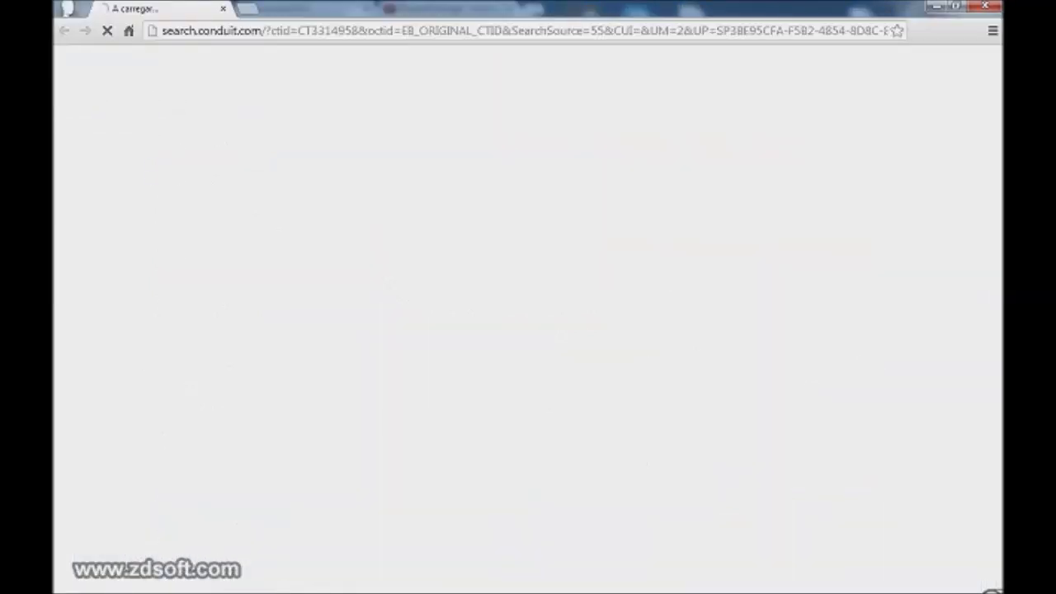
key("alt+F4")
left_click(221, 509)
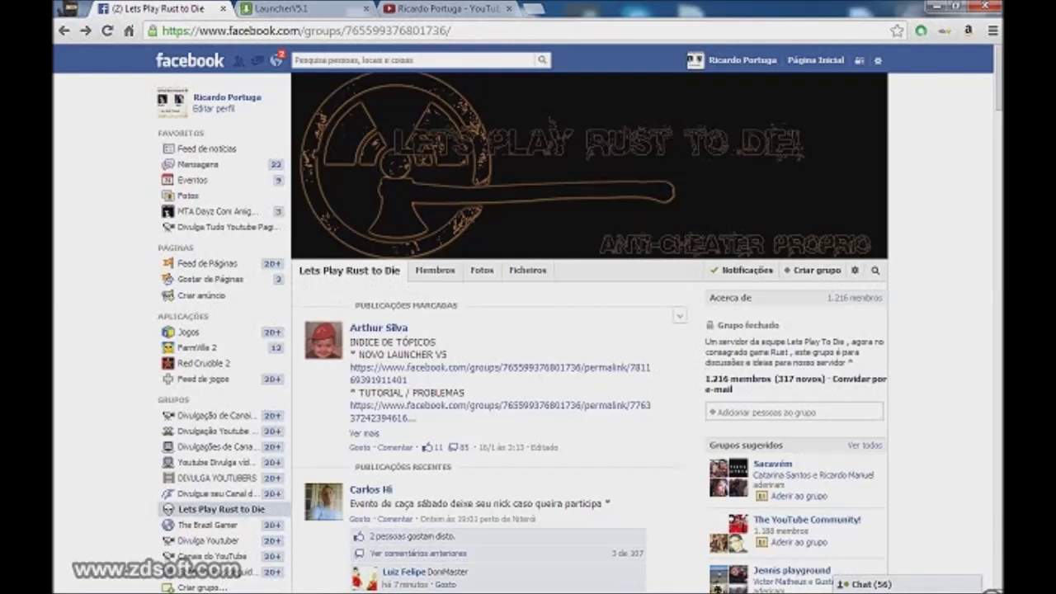
Step: Reopen the pinned NOVO LAUNCHER V5 post and switch to the LauncherV5.1 MediaFire tab
mouse_move(379, 329)
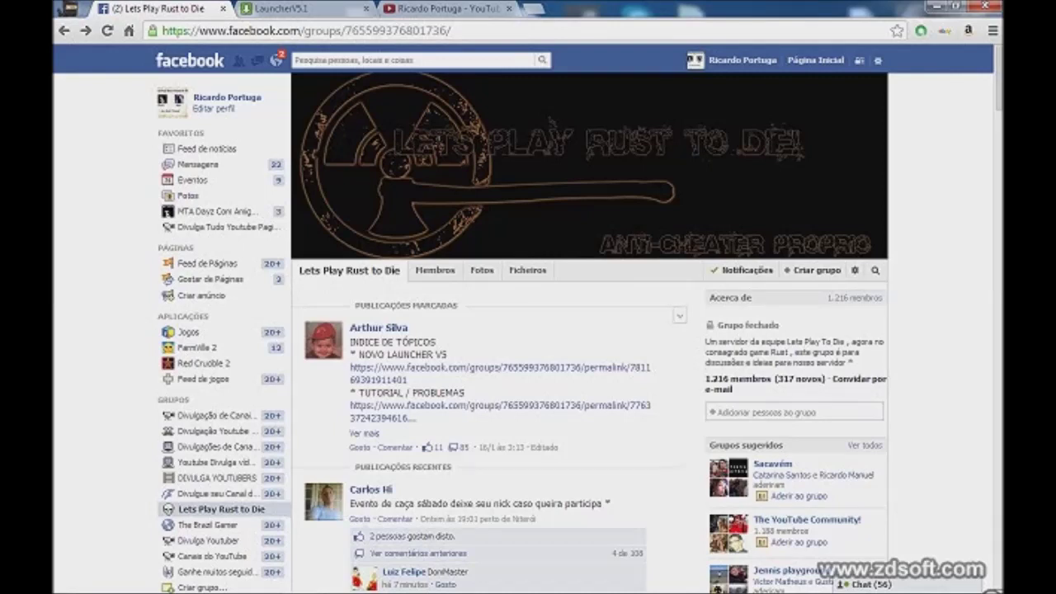
left_click(462, 368)
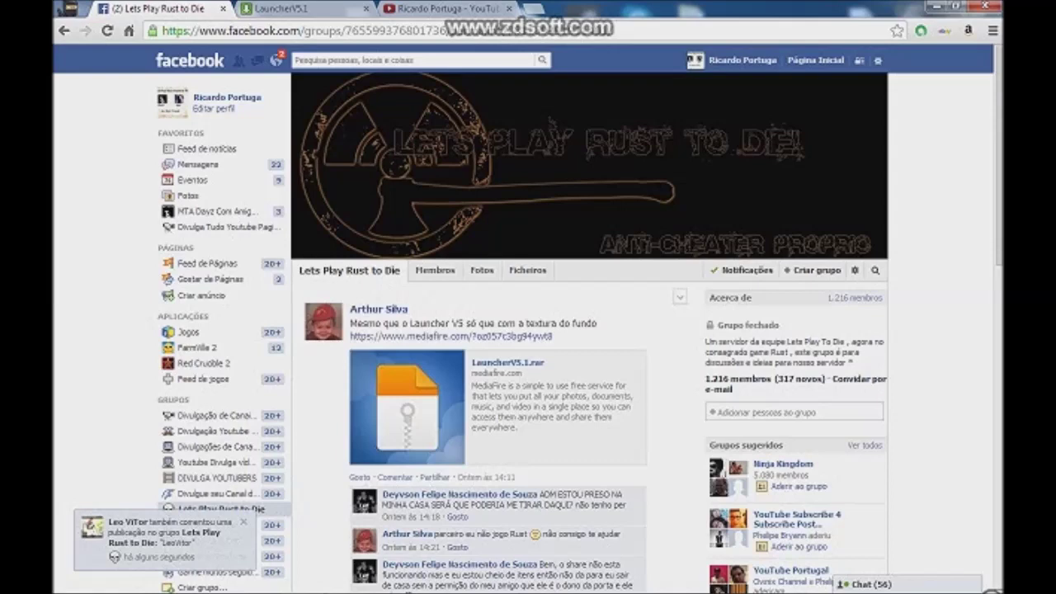
left_click(305, 8)
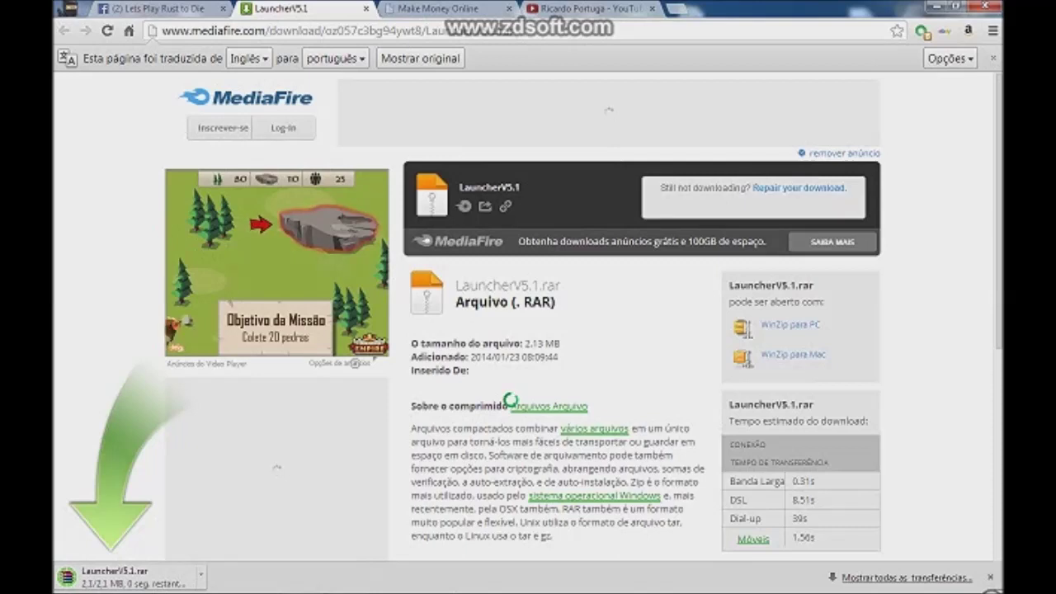
Step: Open the downloaded LauncherV5.1.rar in WinRAR so Launcher.exe is listed
left_click(201, 572)
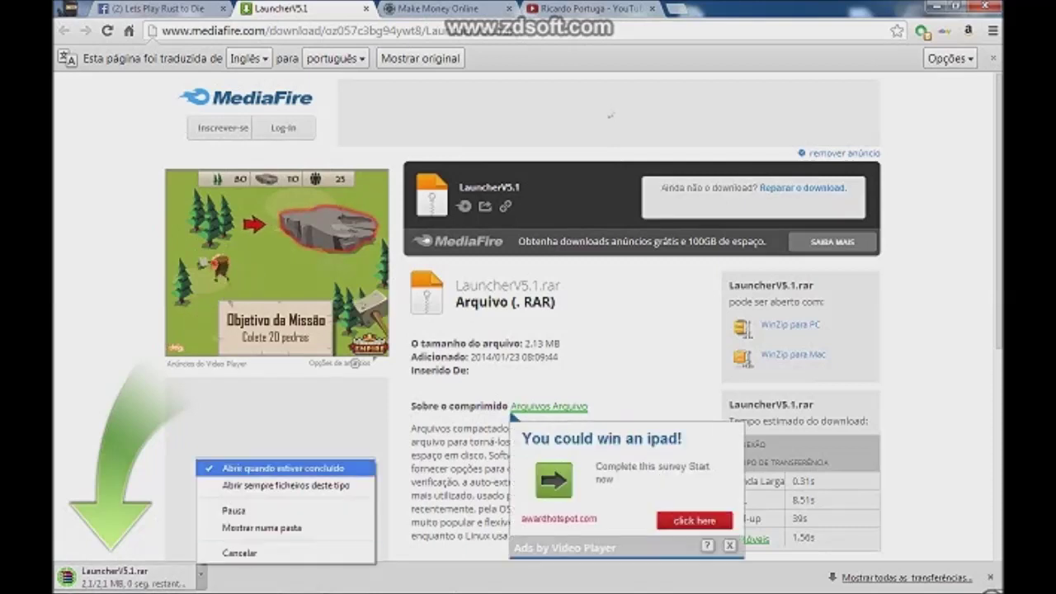
key("Escape")
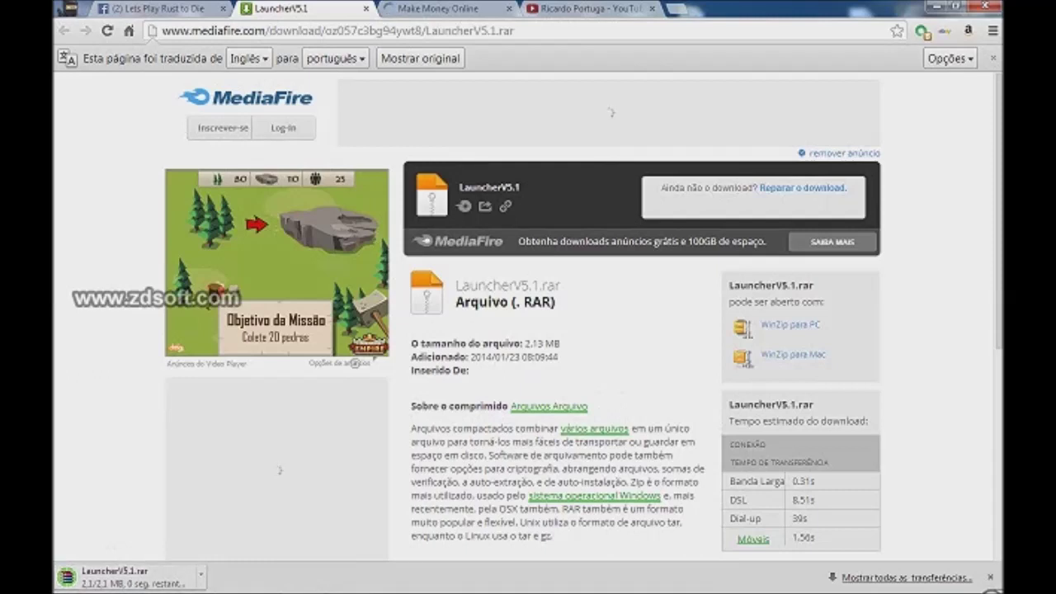
right_click(856, 479)
key("Escape")
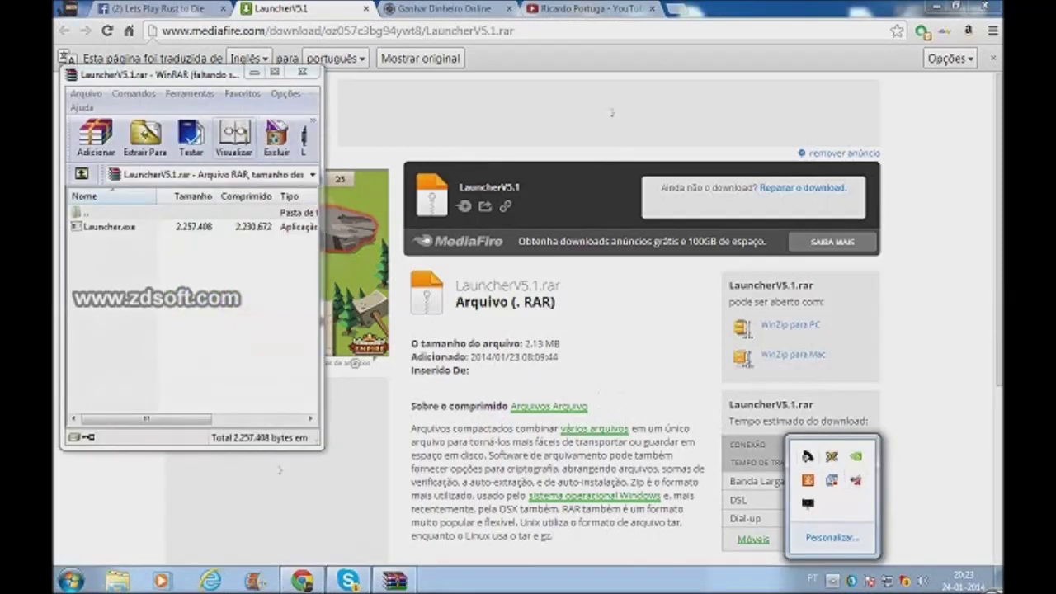
right_click(856, 480)
key("Escape")
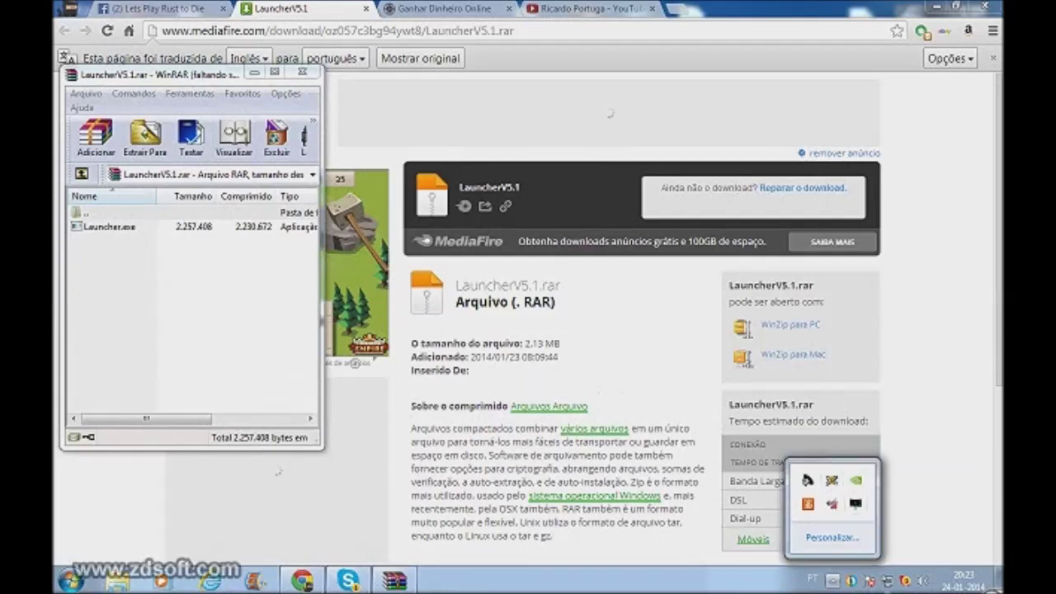
Step: Close the MediaFire and Ganhar Dinheiro tabs, leaving the YouTube channel page showing
key("Escape")
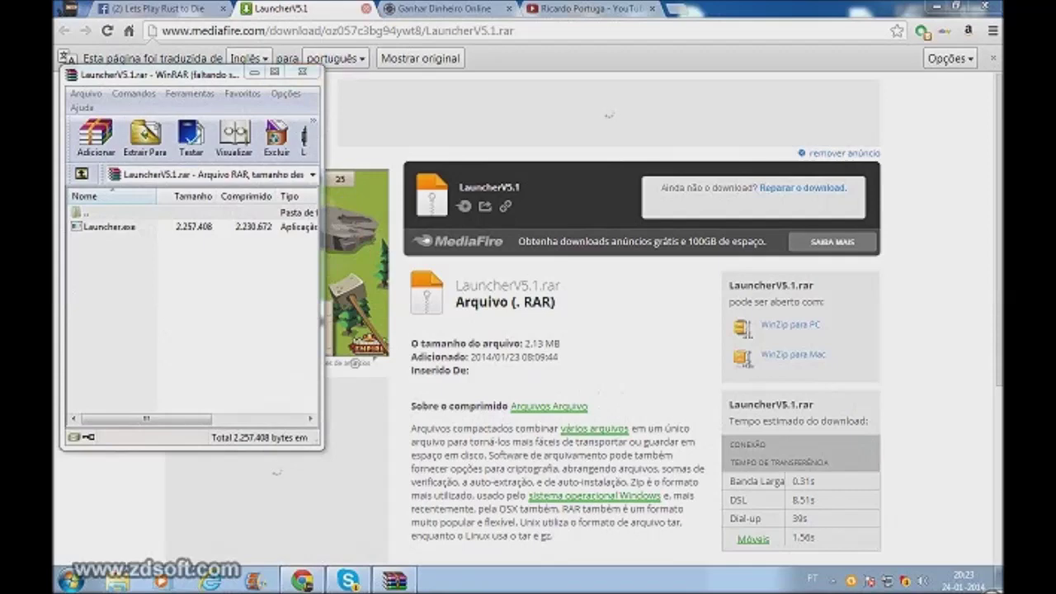
left_click(367, 8)
left_click(366, 8)
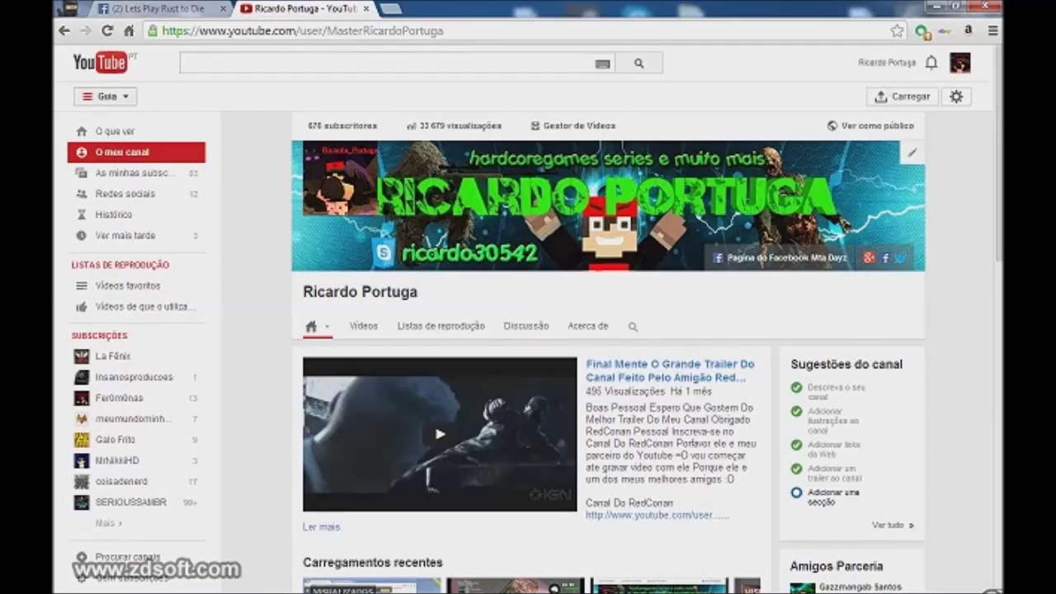
Step: Minimize the browser and open the Rust game folder maximized, showing its 19 items
left_click(984, 5)
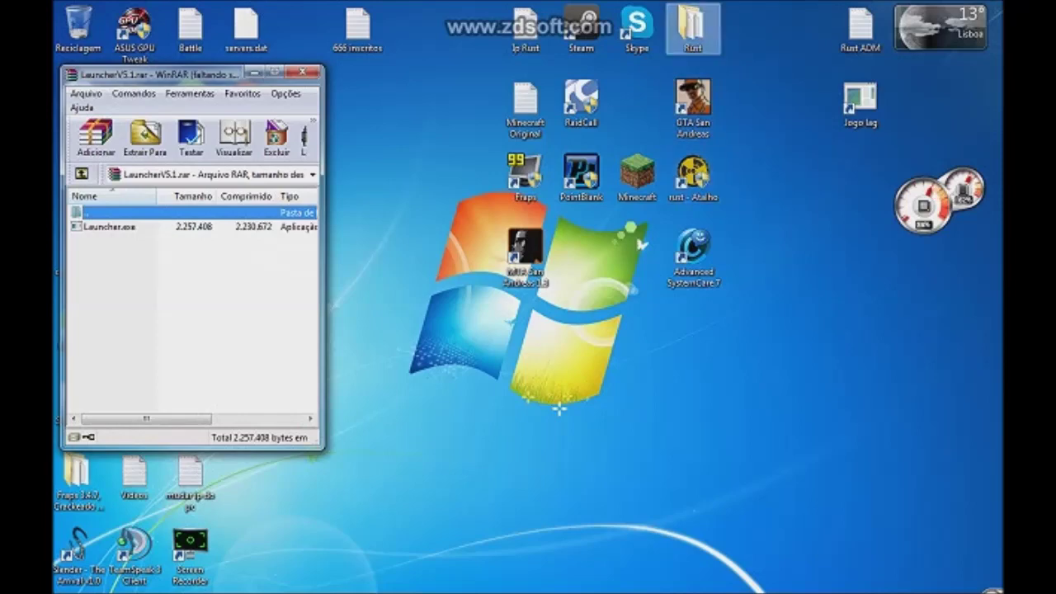
double_click(692, 29)
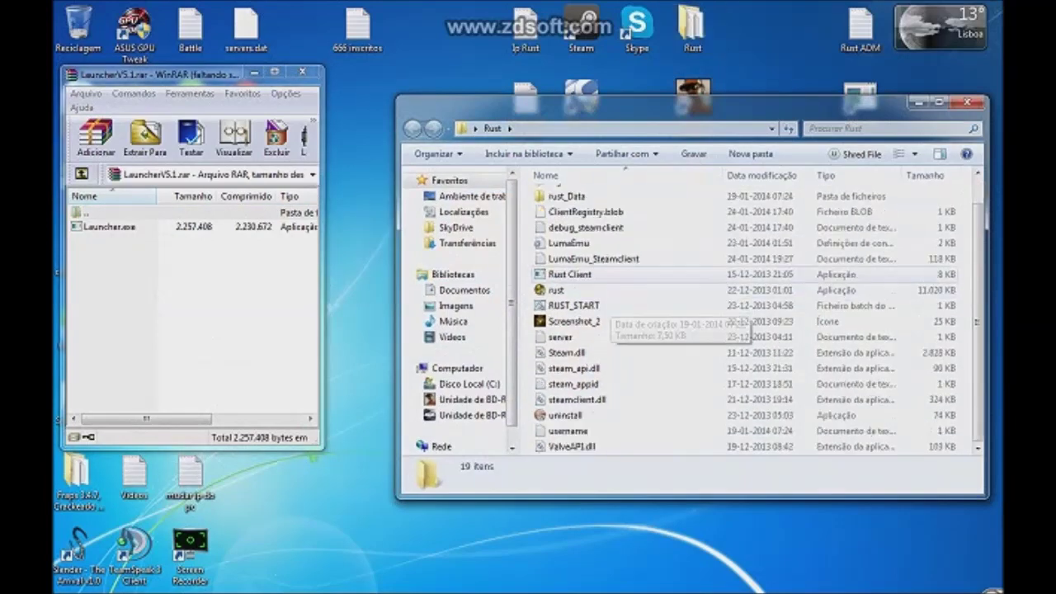
left_click(938, 102)
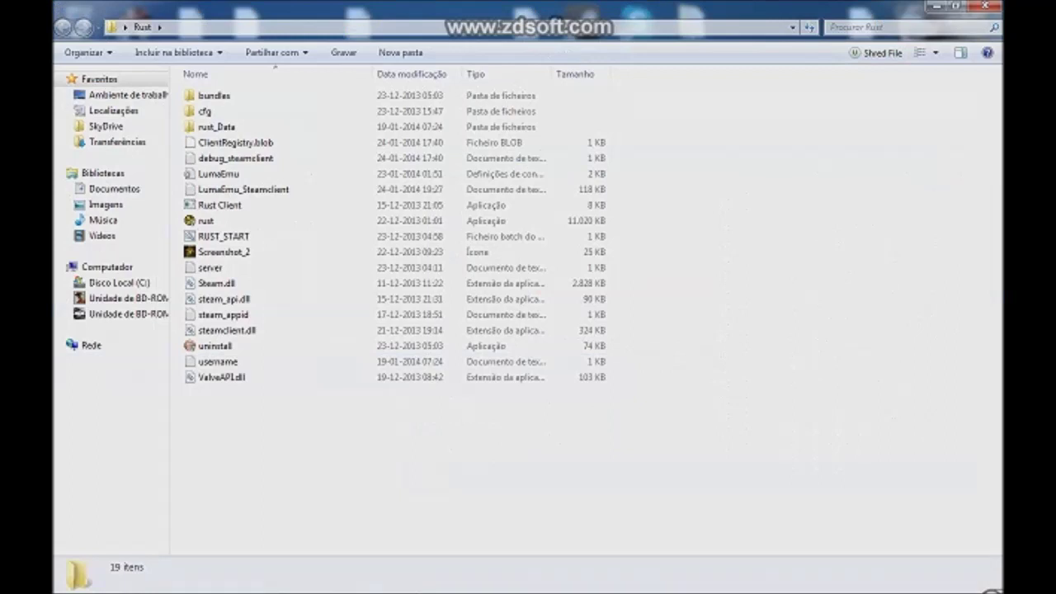
left_click_drag(266, 482, 314, 474)
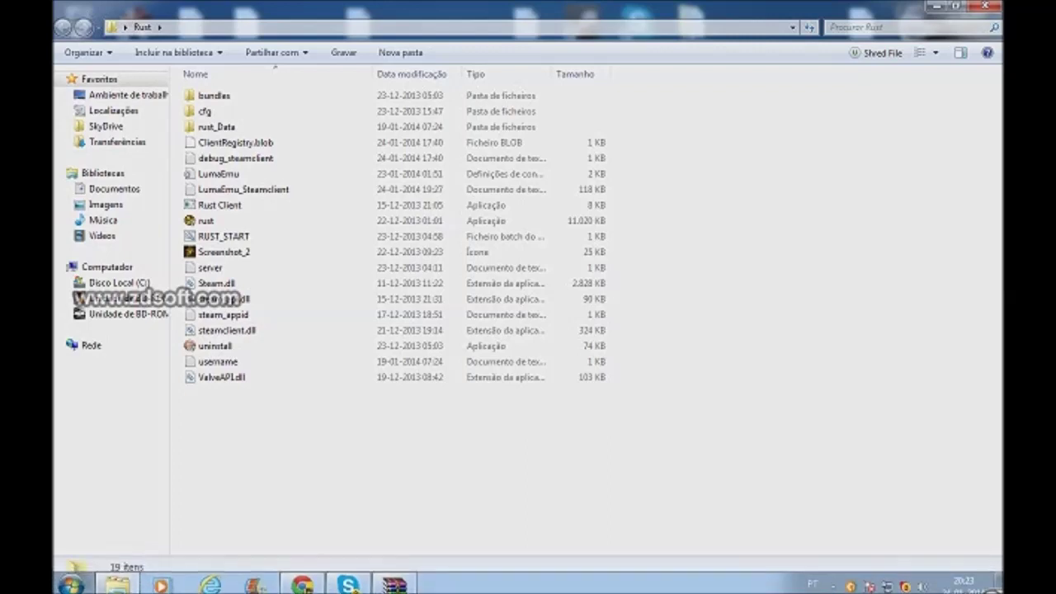
Step: Drag Launcher.exe from the WinRAR archive into the Rust folder and run it
left_click_drag(273, 505, 362, 82)
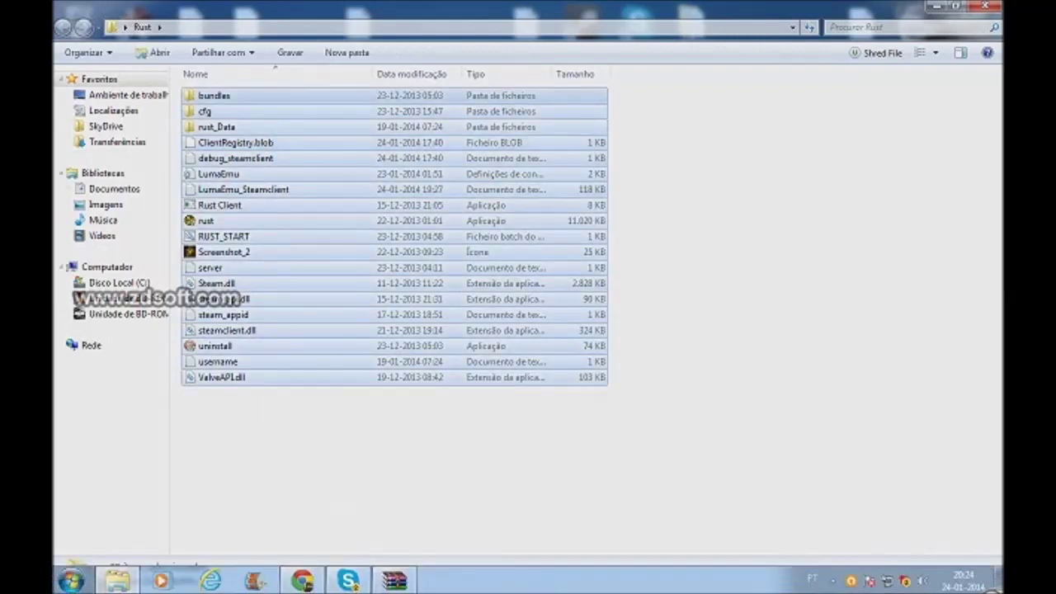
left_click(395, 581)
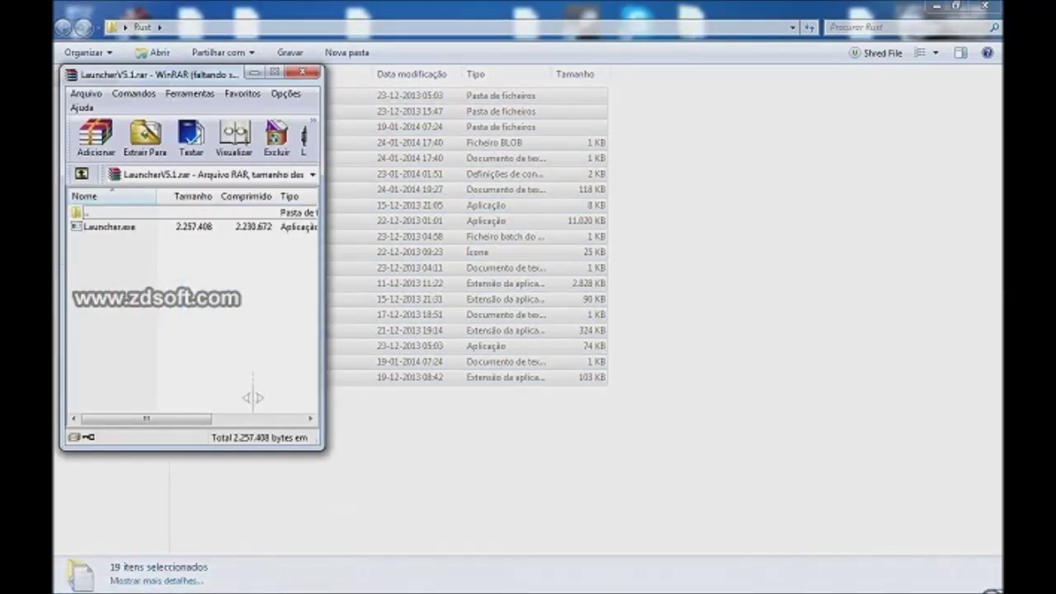
left_click(109, 226)
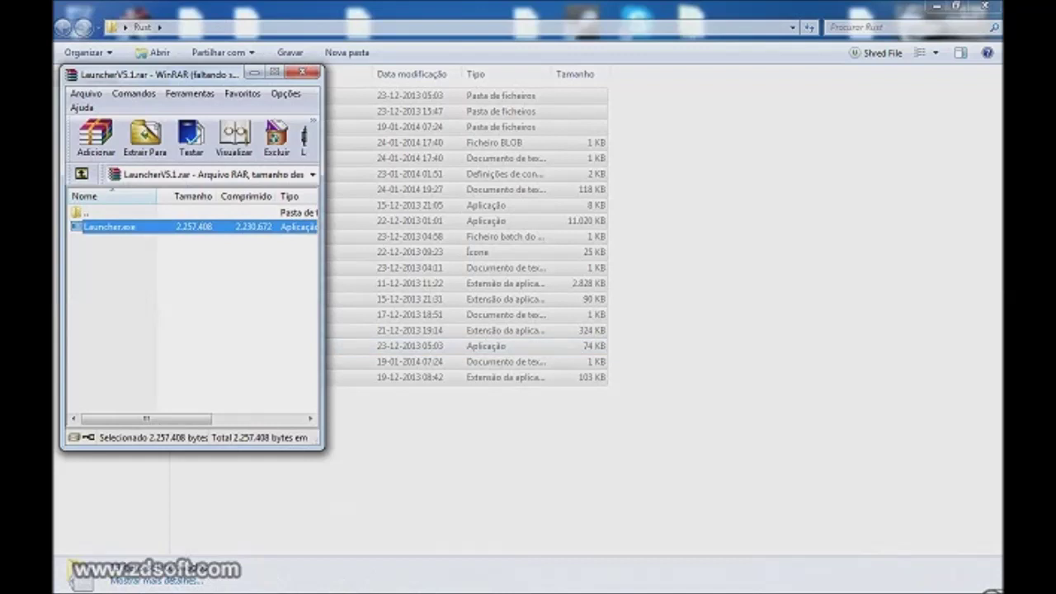
left_click_drag(109, 226, 371, 429)
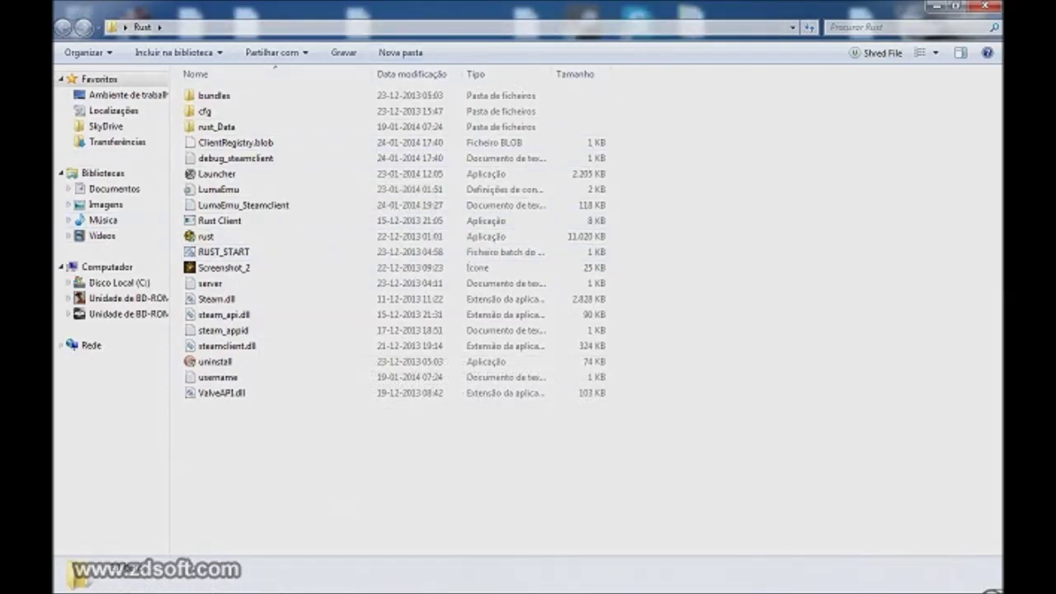
left_click(205, 236)
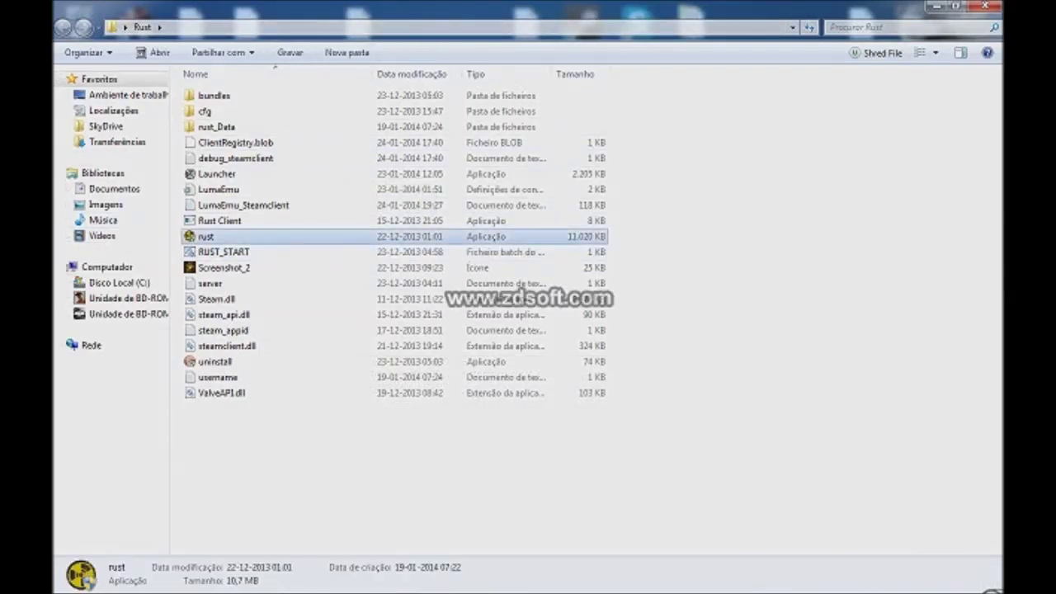
left_click(216, 174)
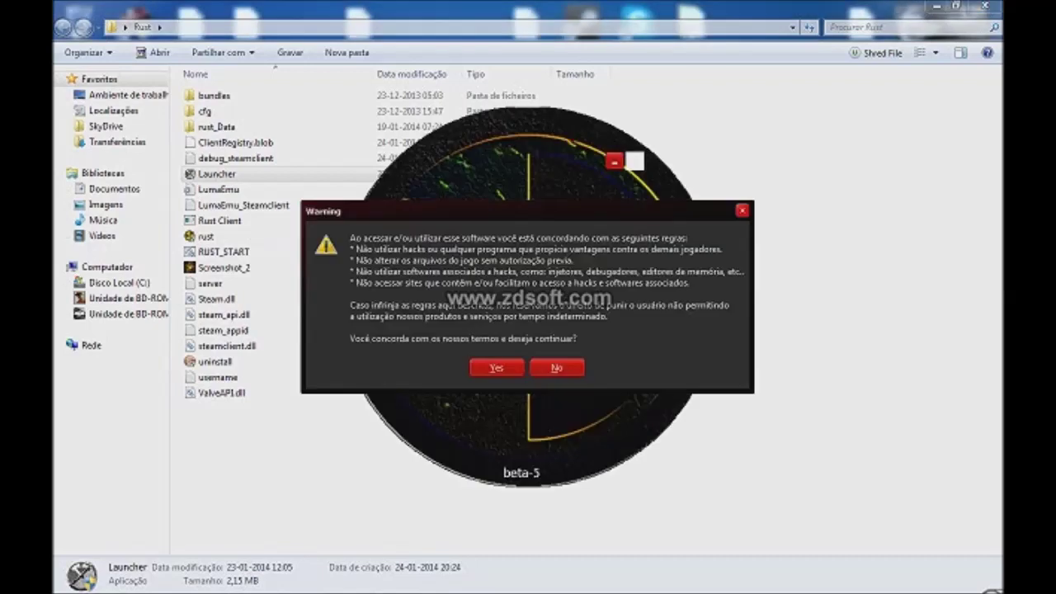
Step: Accept the beta-5 rules warning, keep Servidor 1 (ON), and reach the Registrar form
key("Return")
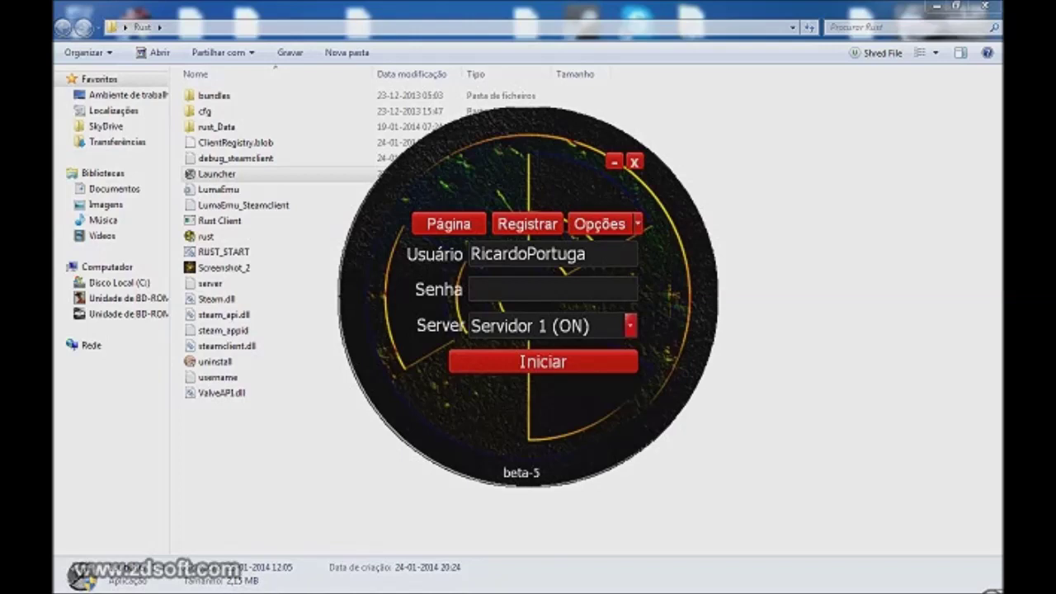
left_click(471, 288)
left_click(630, 325)
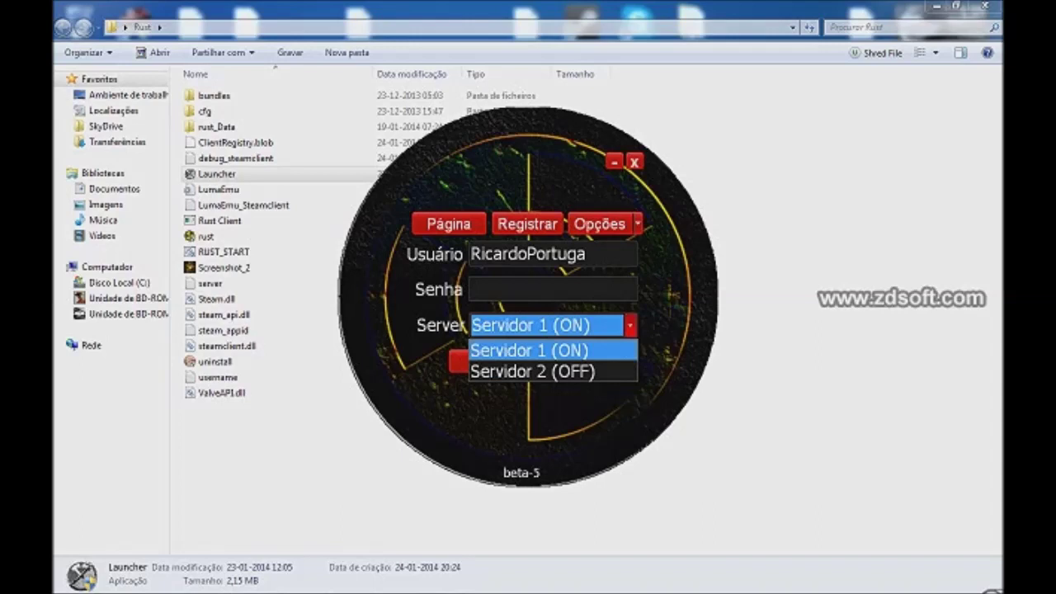
key("Return")
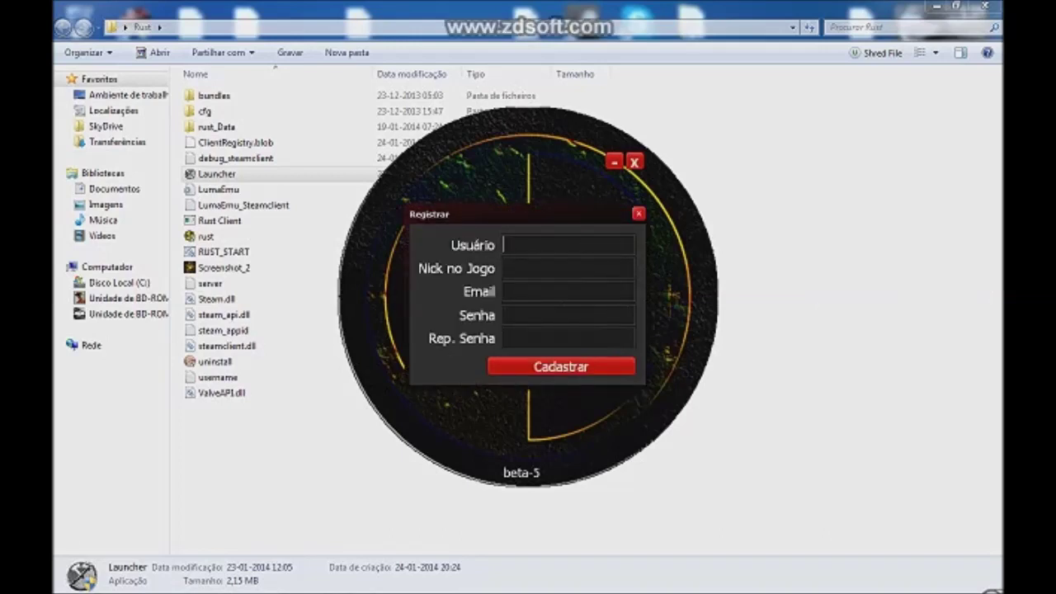
Step: Enter the username in Usuário, clearing the stray symbols typed at first
type("RicardoPortuga1_")
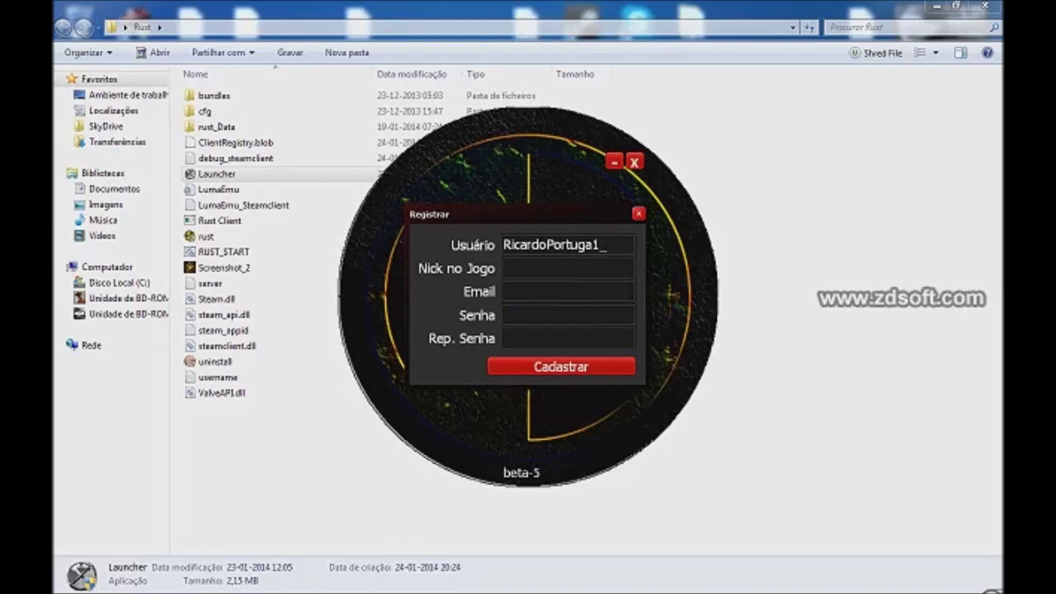
type(" .;~~~")
key("BackSpace")
key("BackSpace")
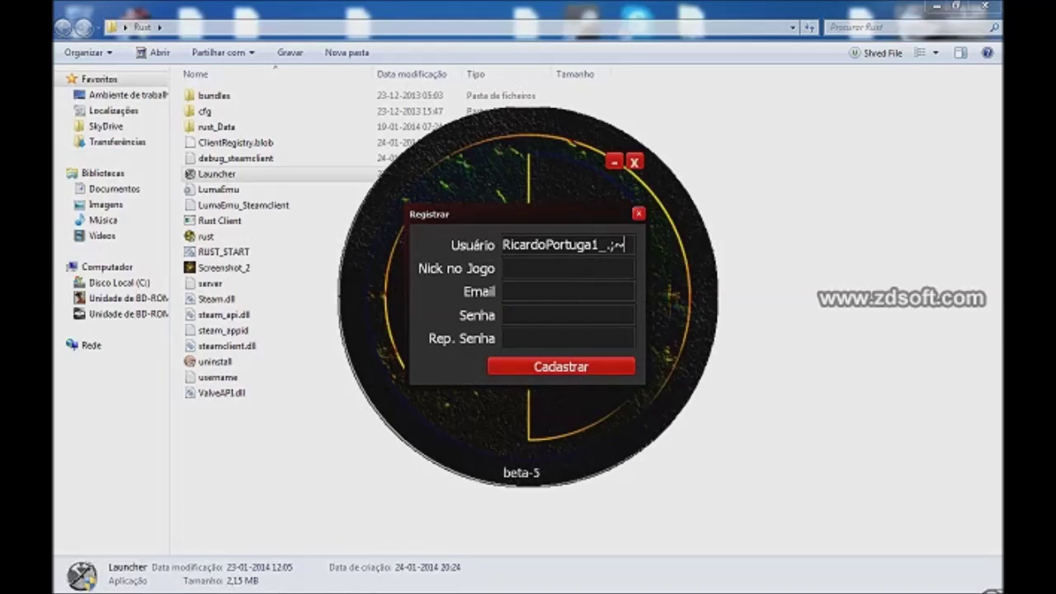
key("BackSpace")
key("BackSpace")
key("BackSpace")
key("BackSpace")
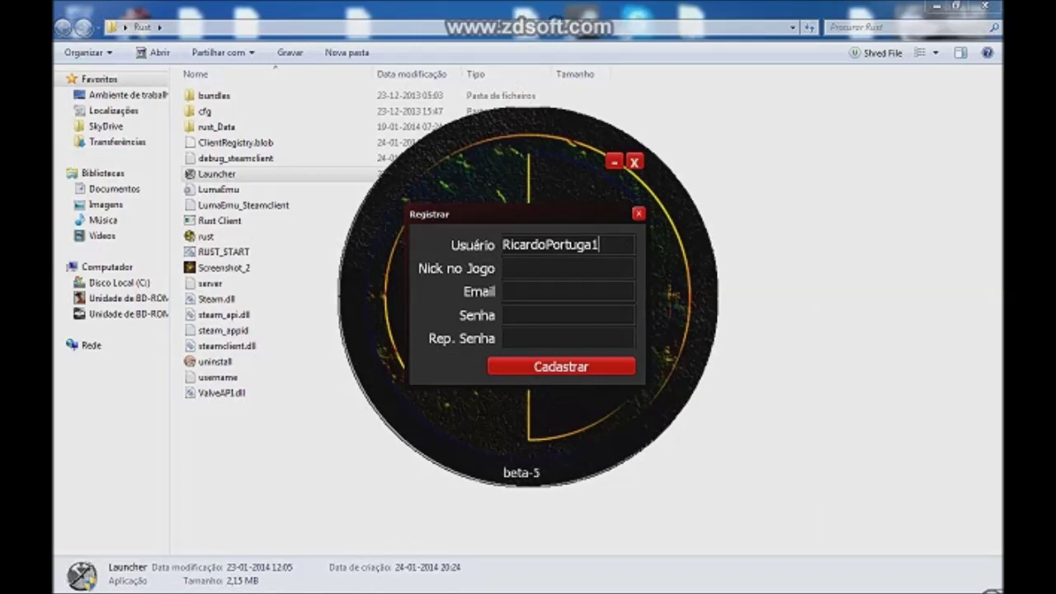
key("ctrl+a")
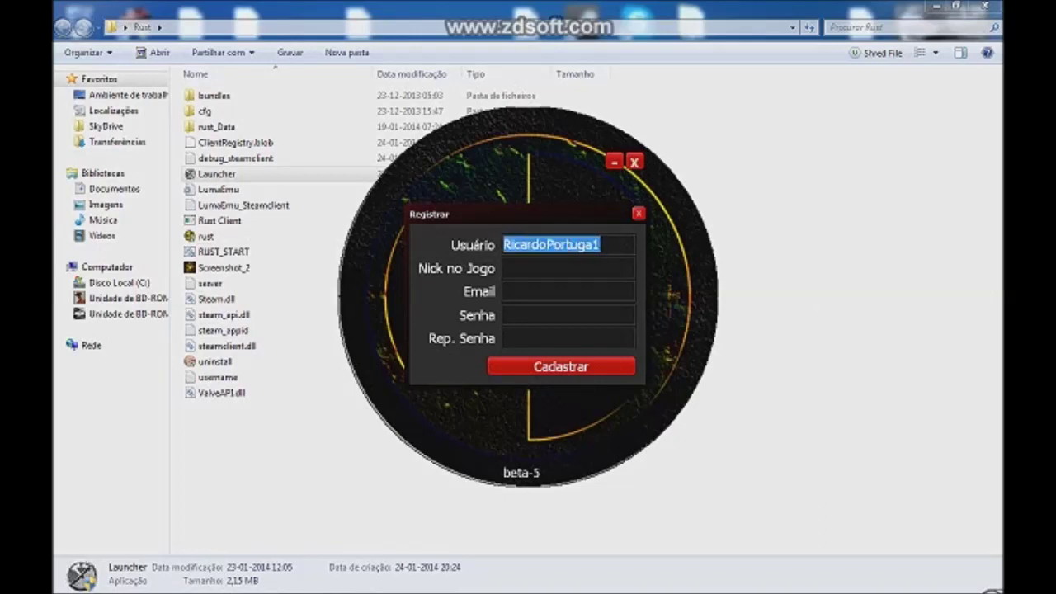
key("BackSpace")
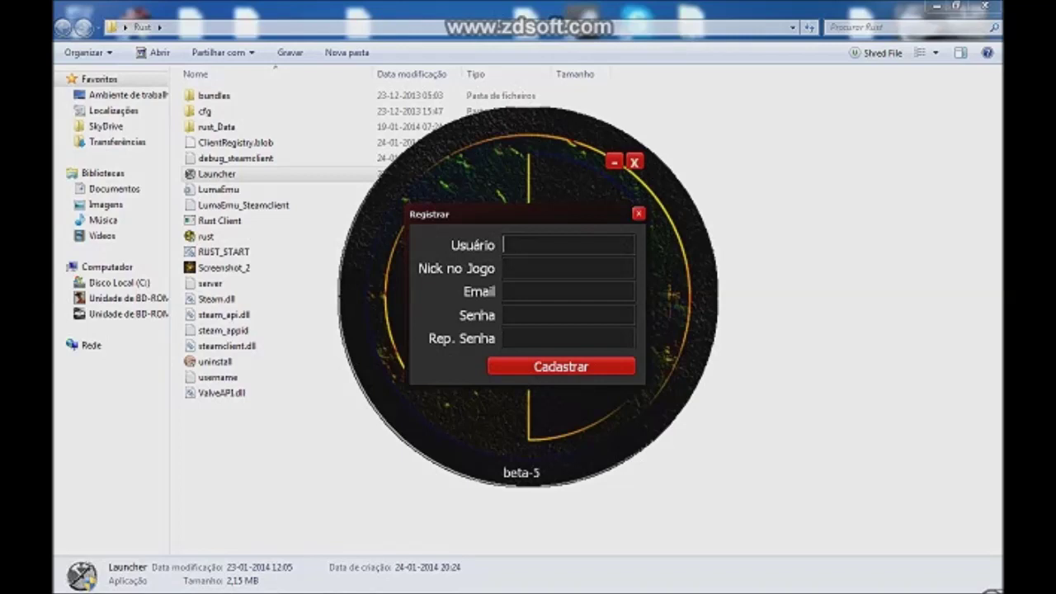
type("Portuga")
Step: Enter the in-game nickname in Nick no Jogo, reworking its Youtuber ending
key("Tab")
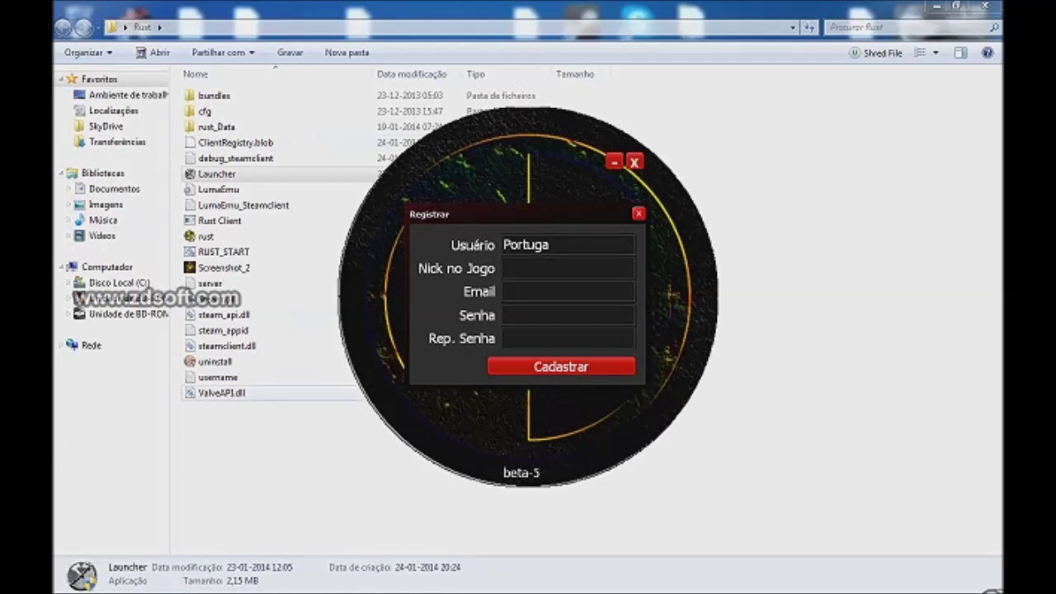
type("Ricardo_P")
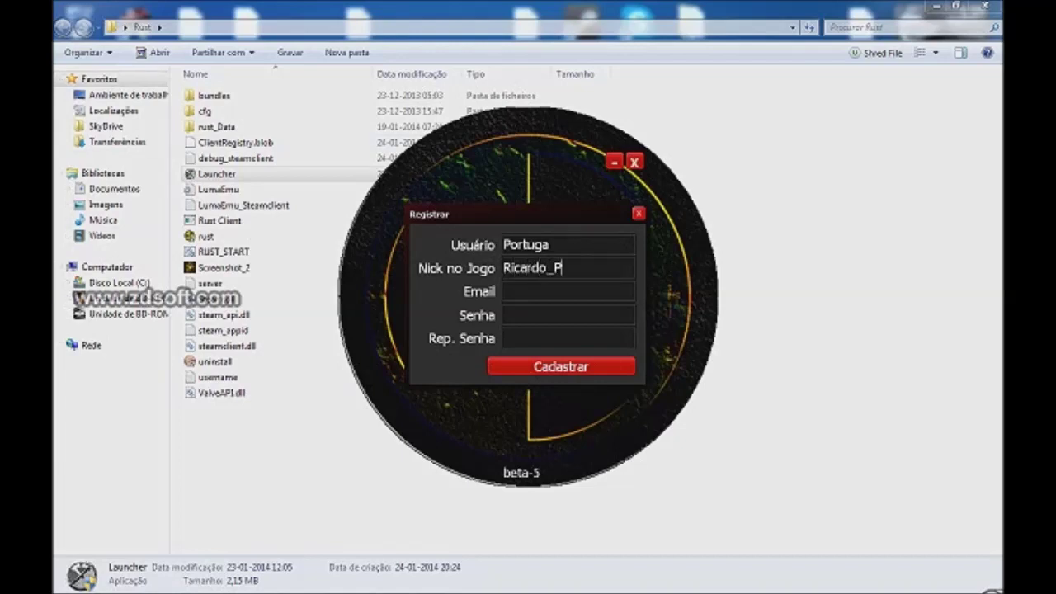
type("ortuga_Youtuber")
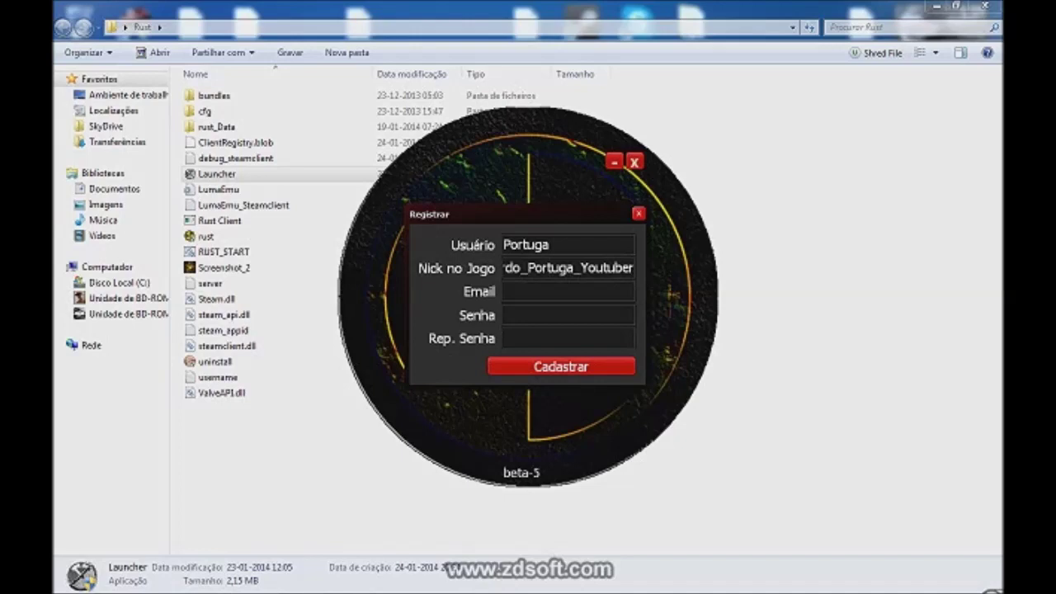
key("shift+Left")
key("shift+Left")
key("shift+Left")
key("shift+Left")
key("shift+Left")
key("shift+Left")
key("shift+Left")
key("shift+Left")
key("shift+Left")
key("shift+Left")
key("shift+Left")
key("shift+Left")
key("shift+Left")
key("shift+Left")
key("shift+Left")
key("shift+Left")
key("shift+Left")
key("shift+Left")
key("shift+Left")
key("shift+Left")
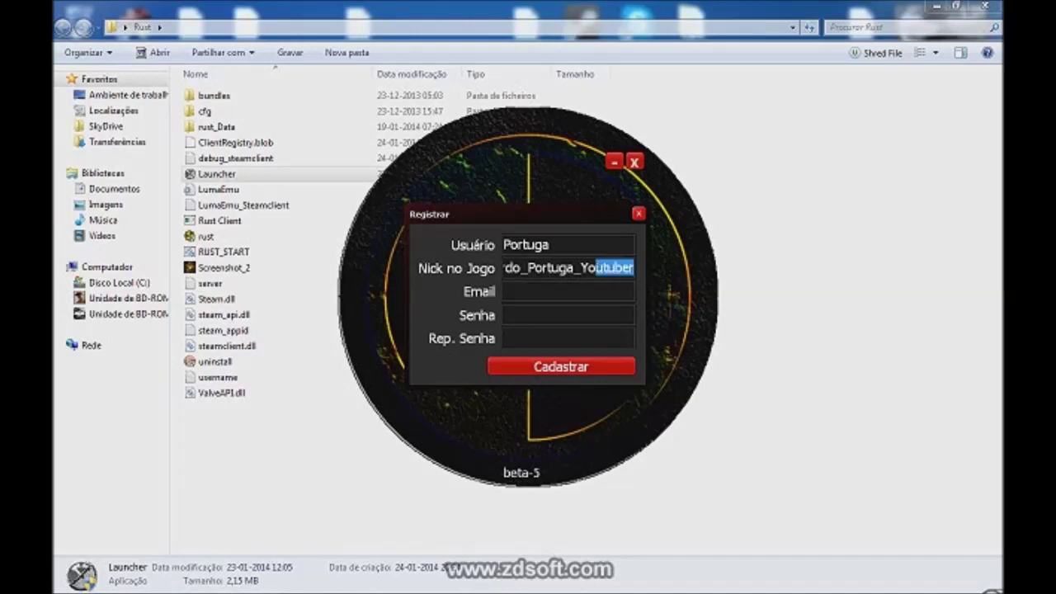
key("End")
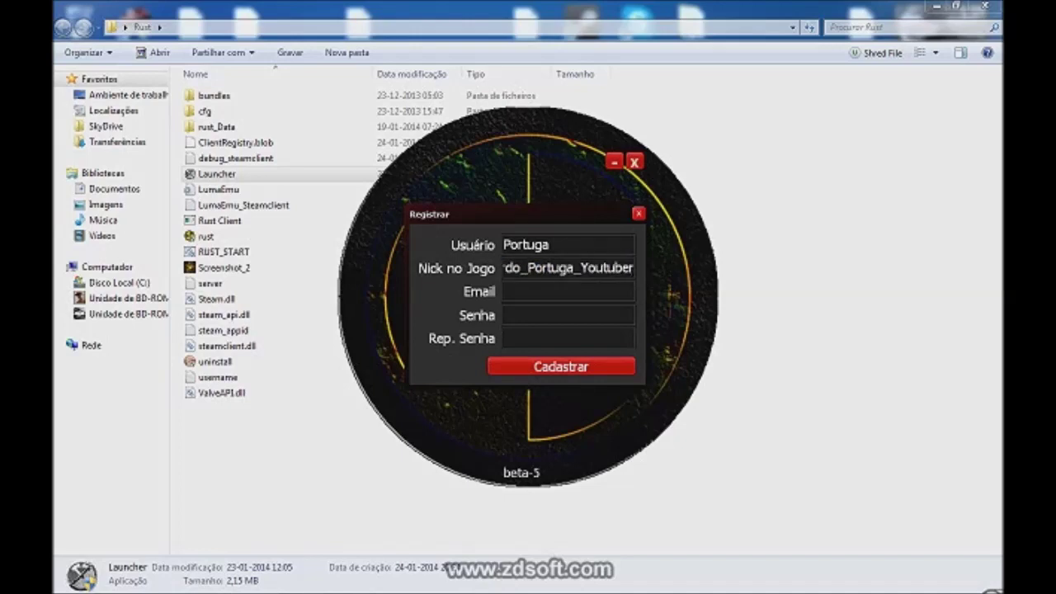
key("shift+Left")
key("shift+Left")
key("shift+Left")
key("shift+Left")
key("shift+Left")
key("shift+Left")
key("shift+Left")
key("shift+Left")
key("shift+Left")
key("shift+Left")
key("shift+Left")
key("shift+Left")
key("shift+Left")
key("shift+Left")
key("shift+Left")
key("shift+Left")
key("shift+Left")
key("shift+Left")
key("shift+Left")
key("shift+Left")
key("shift+Right")
key("shift+Right")
key("shift+Right")
key("shift+Right")
key("shift+Right")
key("shift+Right")
key("shift+Right")
key("shift+Right")
key("shift+Right")
key("shift+Right")
key("shift+Right")
key("shift+Right")
key("shift+Right")
key("shift+Right")
key("shift+Right")
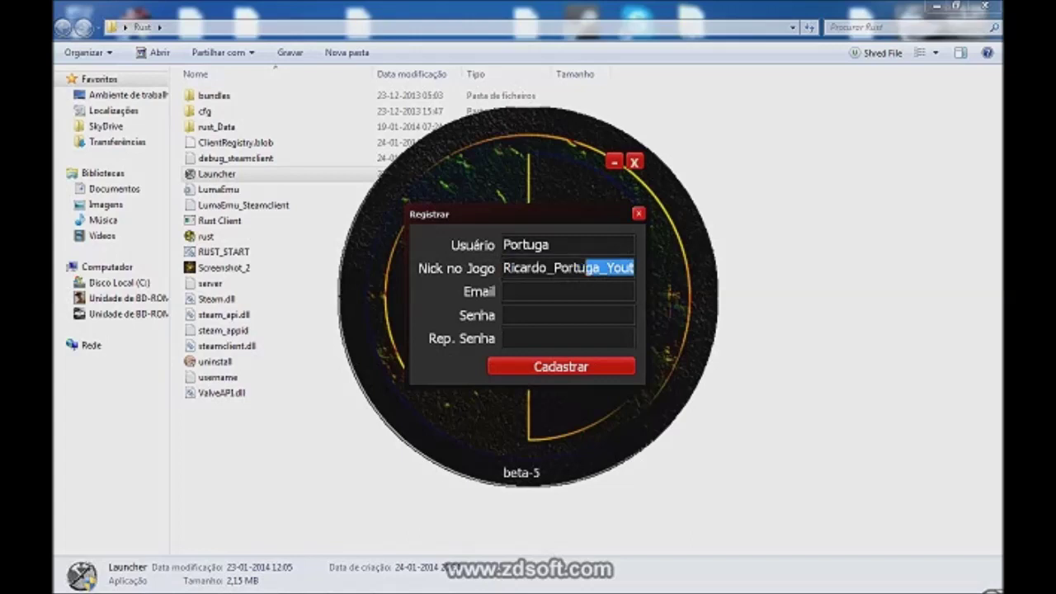
key("BackSpace")
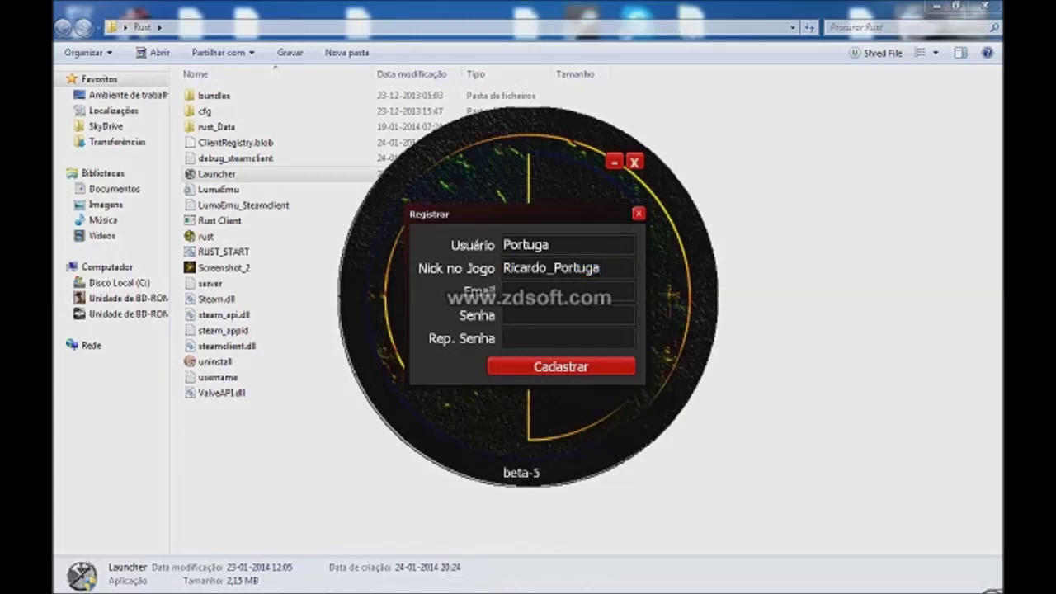
key("Home")
key("shift+Right")
key("shift+Right")
key("shift+Right")
key("shift+Right")
key("shift+Right")
key("shift+Right")
key("shift+Right")
type("Fe")
key("BackSpace")
key("BackSpace")
type("Fe")
key("BackSpace")
key("BackSpace")
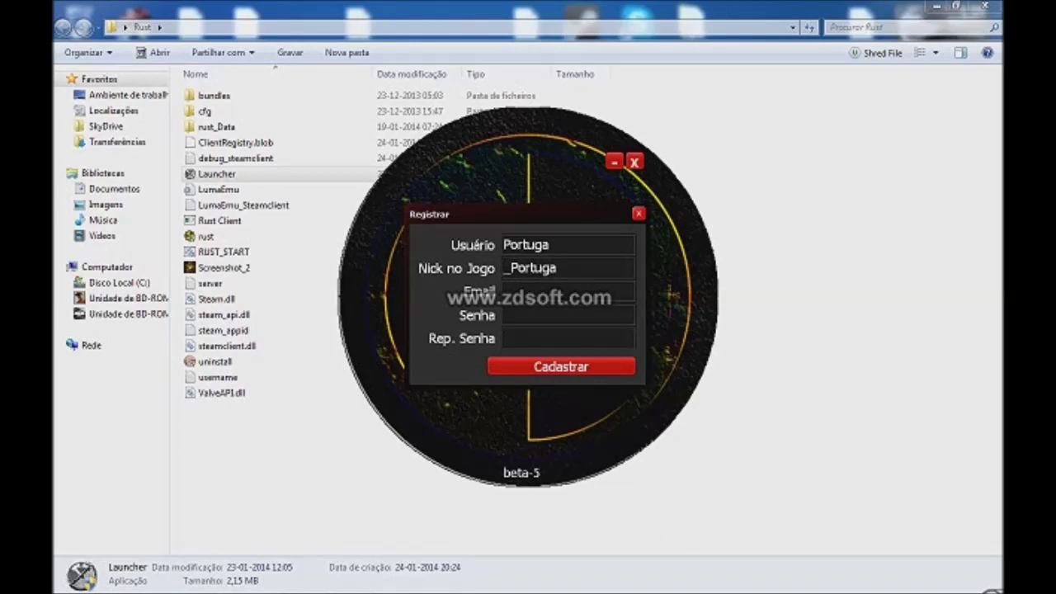
type("Youtuber")
Step: Enter the account's e-mail address in the Email field
left_click(504, 291)
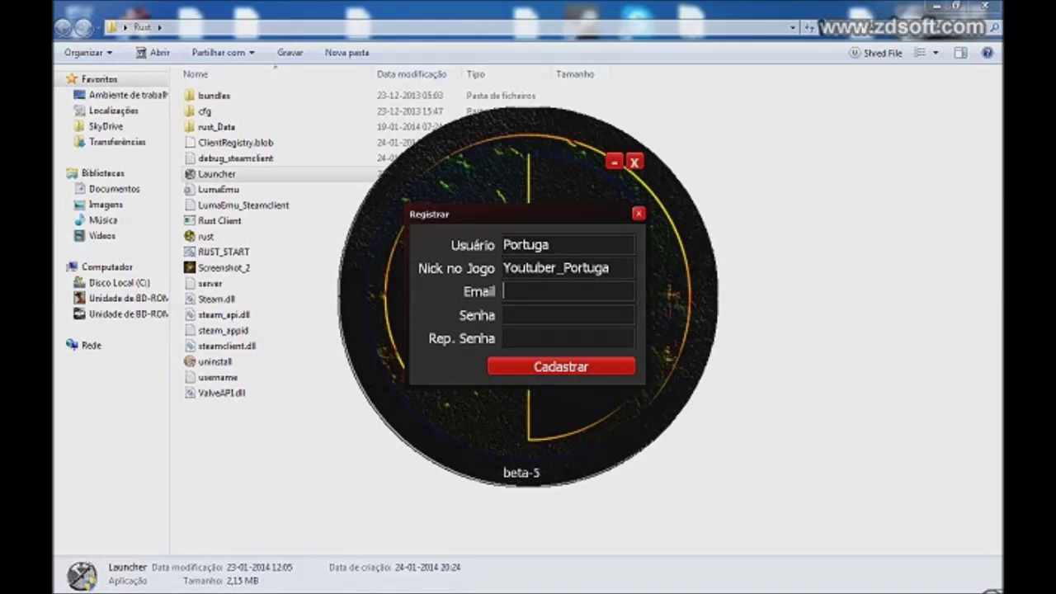
type("Ricardo_Portuga")
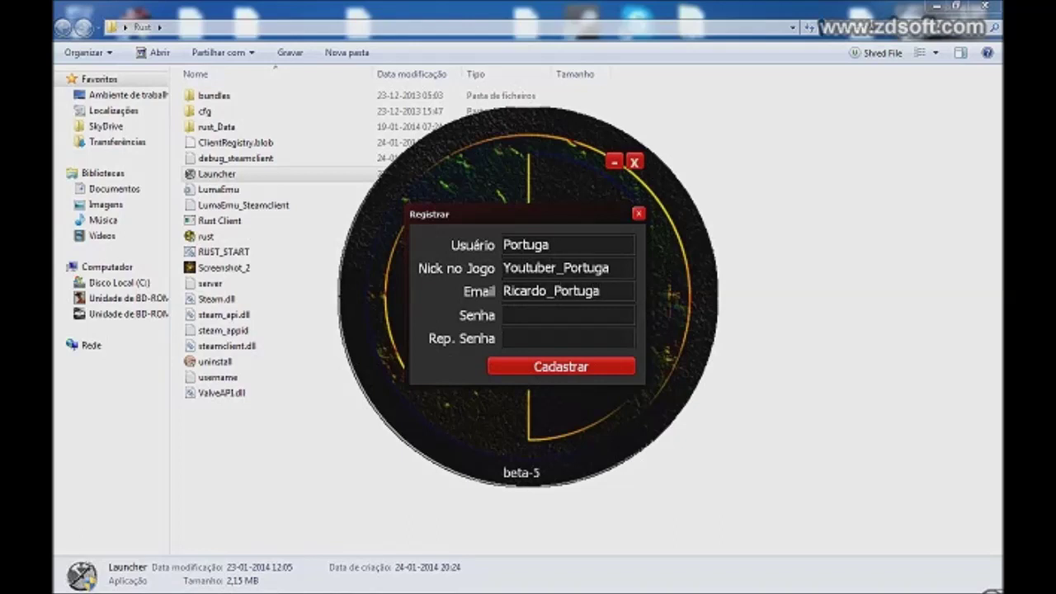
key("BackSpace")
key("BackSpace")
key("BackSpace")
key("BackSpace")
key("BackSpace")
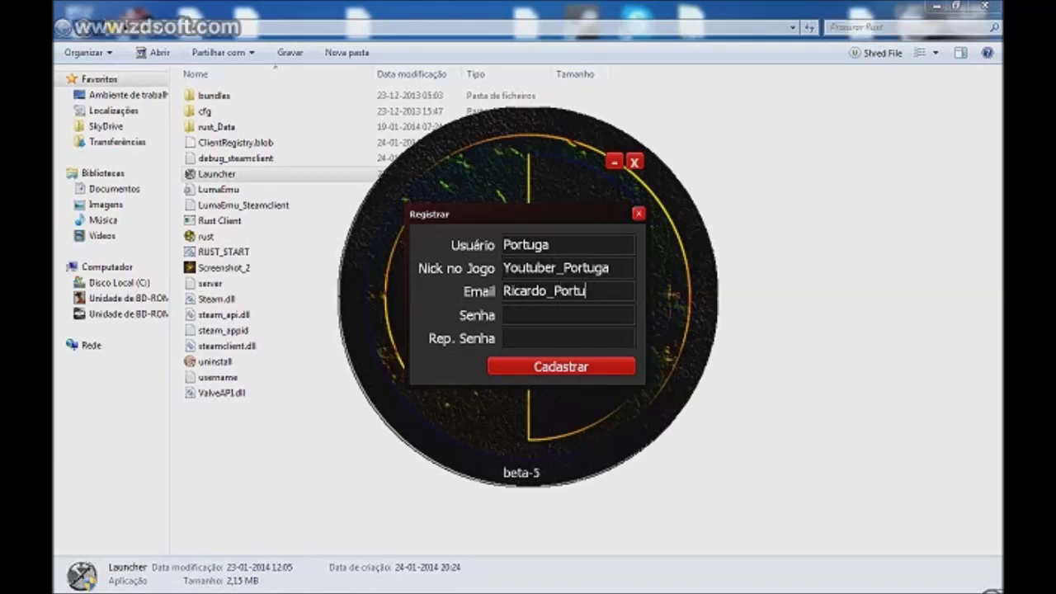
key("BackSpace")
key("BackSpace")
key("BackSpace")
key("BackSpace")
key("BackSpace")
key("BackSpace")
key("BackSpace")
key("BackSpace")
key("BackSpace")
key("BackSpace")
key("BackSpace")
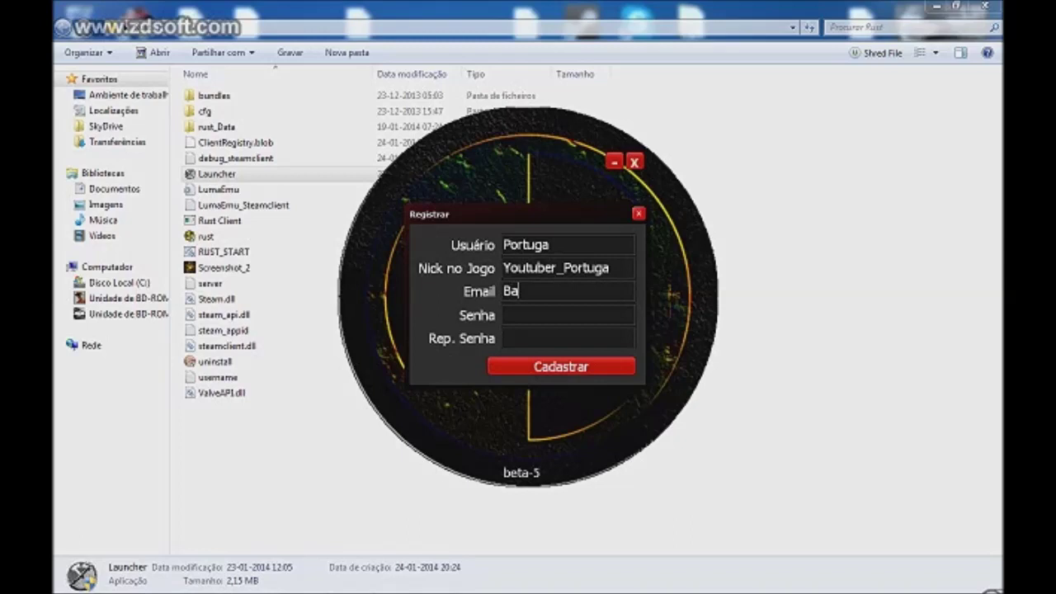
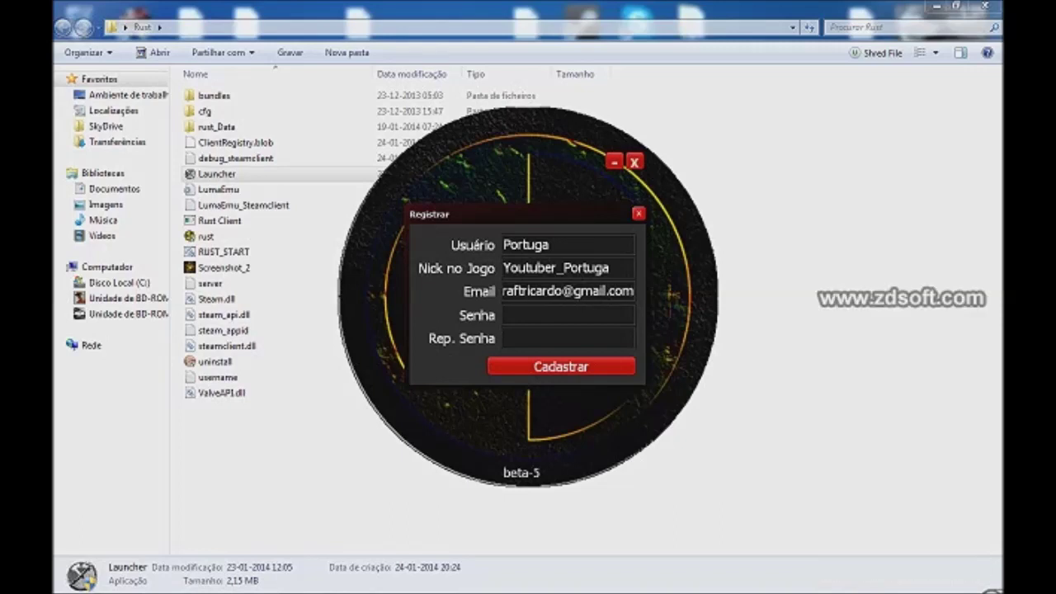
Step: Type the password and confirmation, submit, and dismiss the passwords-don't-match warning
key("Tab")
type("**")
key("BackSpace")
key("BackSpace")
type("**********")
key("Tab")
type("******")
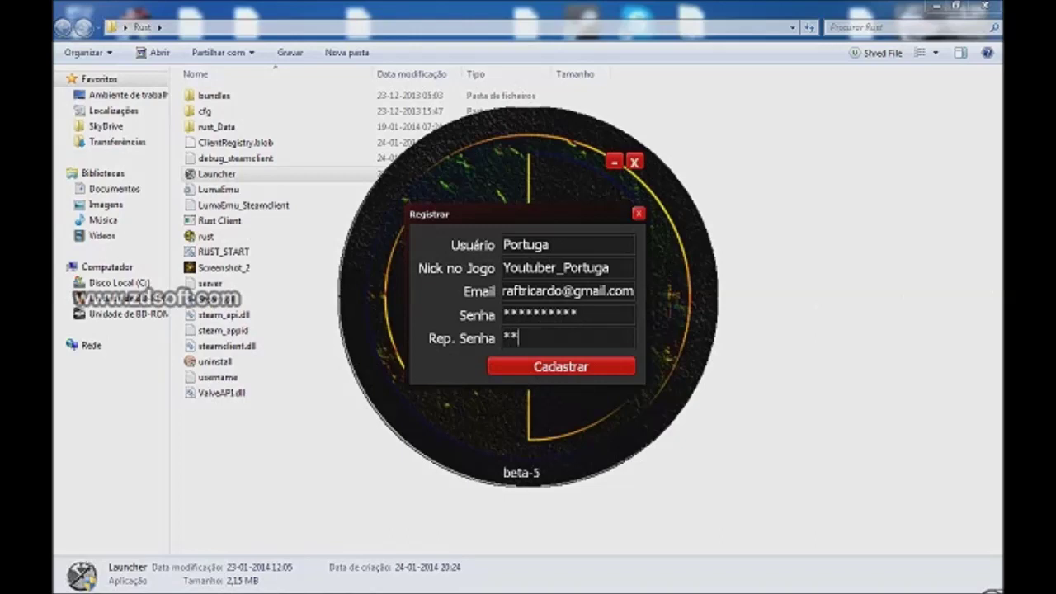
type("*****")
key("Return")
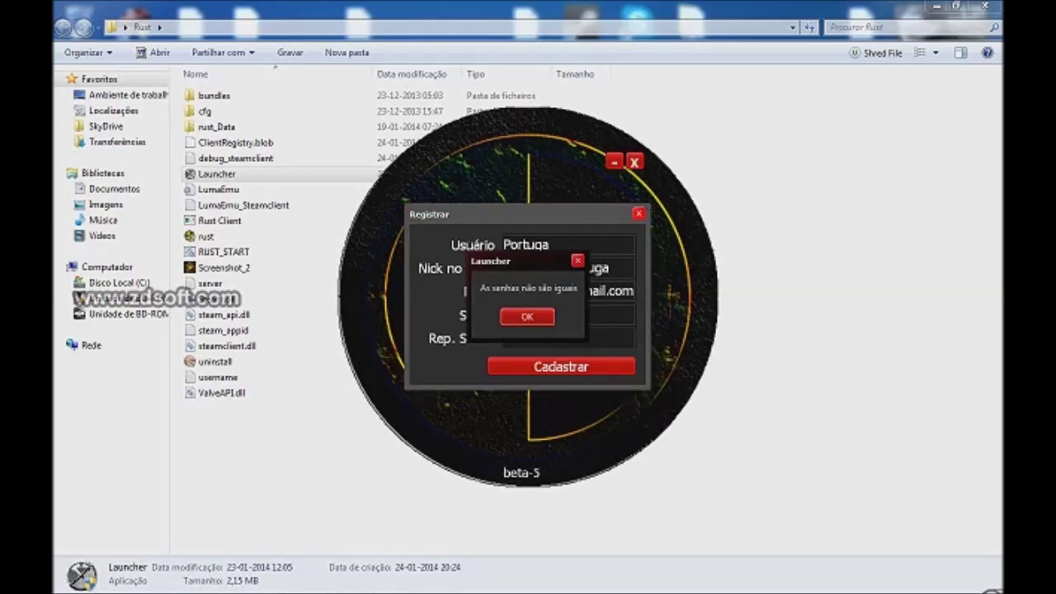
key("Return")
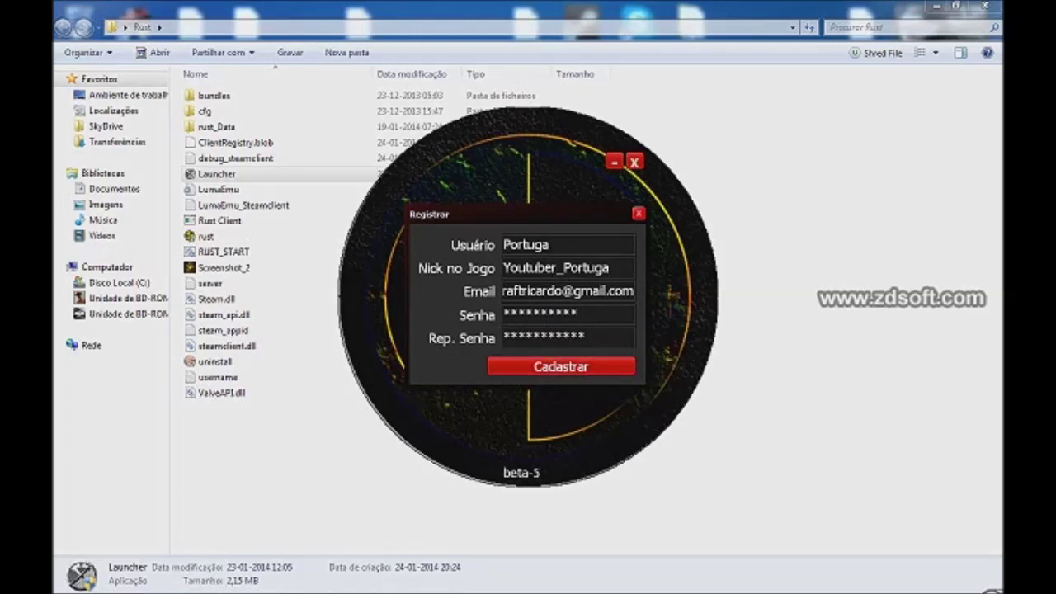
Step: Retype matching passwords, resubmit with Cadastrar, and dismiss the success message
key("BackSpace")
key("BackSpace")
key("BackSpace")
key("BackSpace")
key("BackSpace")
key("BackSpace")
key("BackSpace")
key("BackSpace")
key("BackSpace")
key("BackSpace")
key("BackSpace")
key("BackSpace")
type("*")
key("BackSpace")
type("***********")
key("shift+Tab")
type("*********")
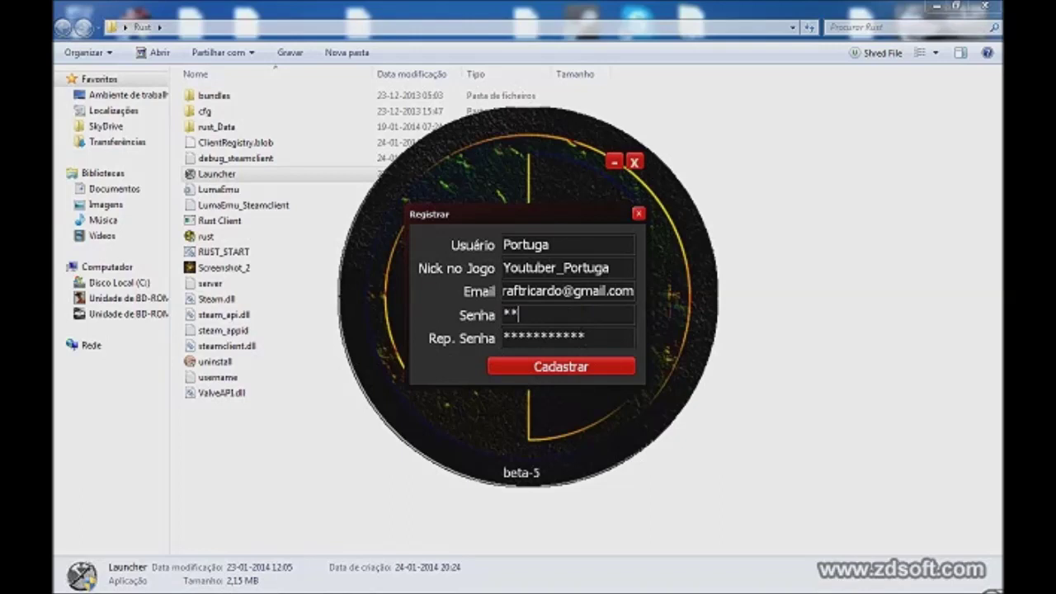
type("**")
key("Return")
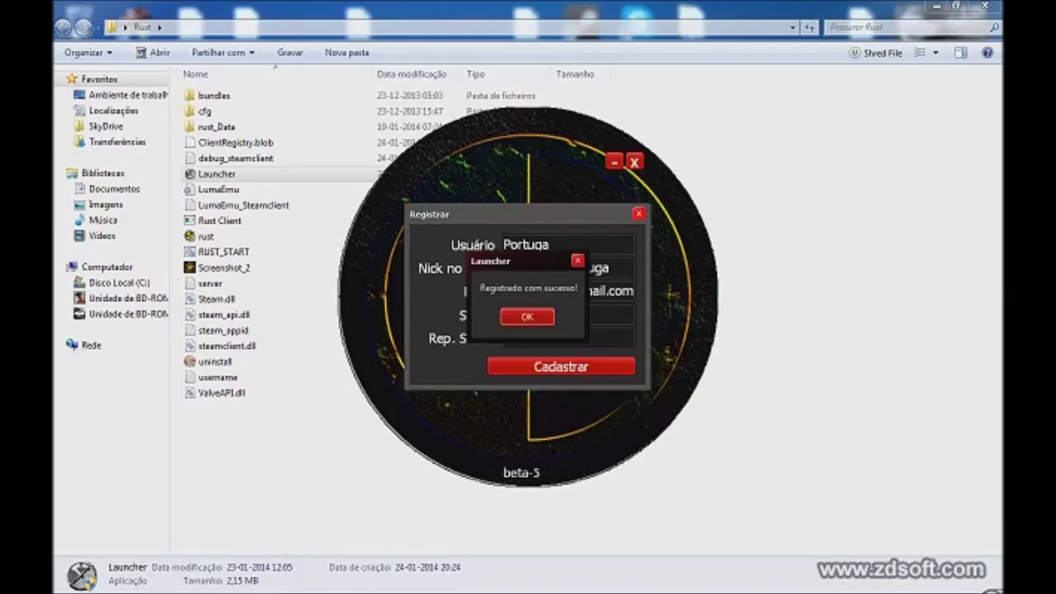
key("Return")
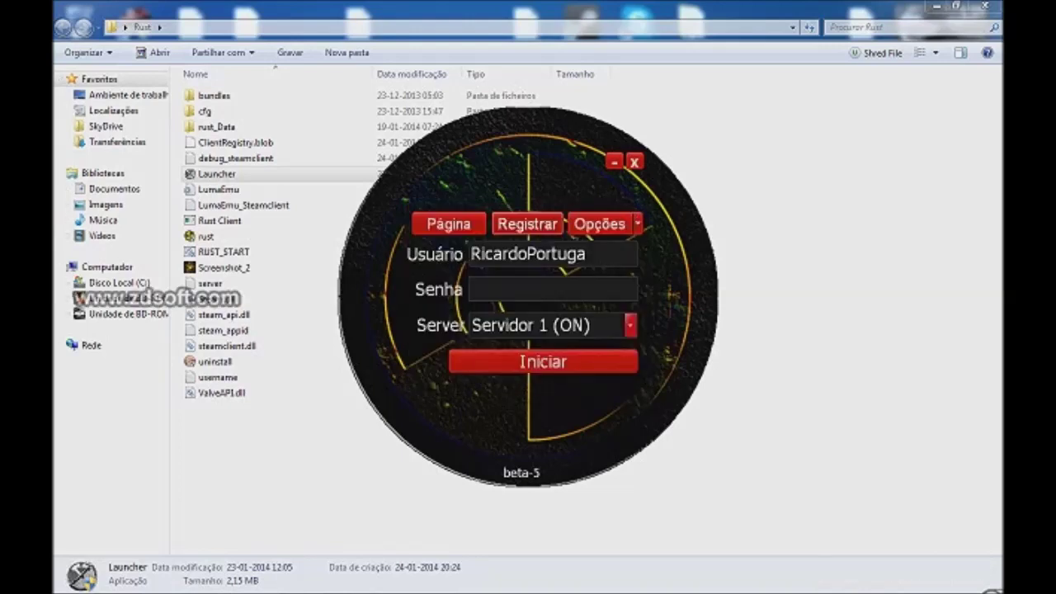
Step: Enter a username and the account password on the login panel
key("Tab")
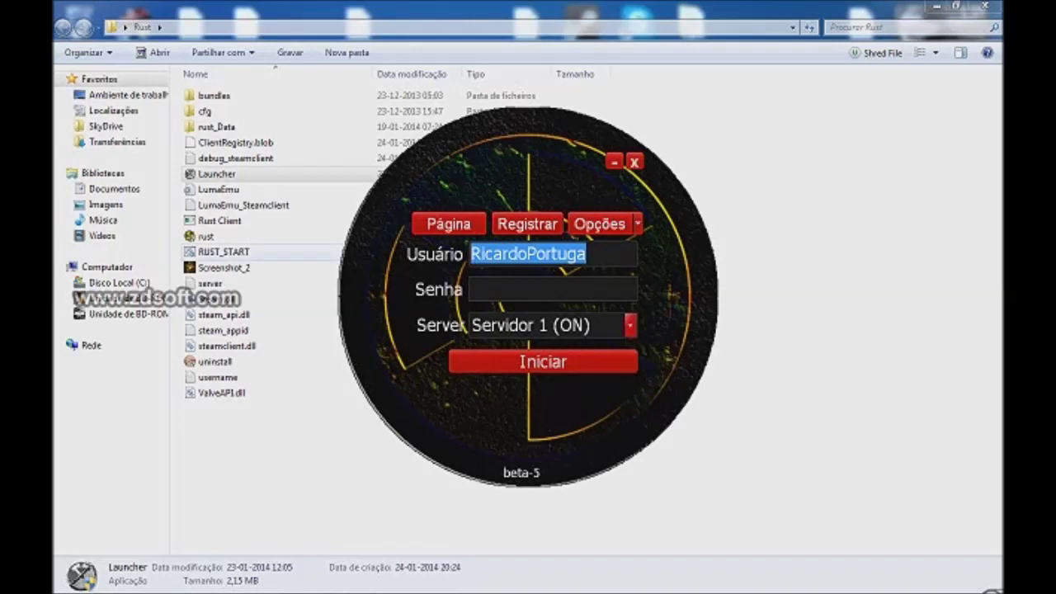
type("Youtu")
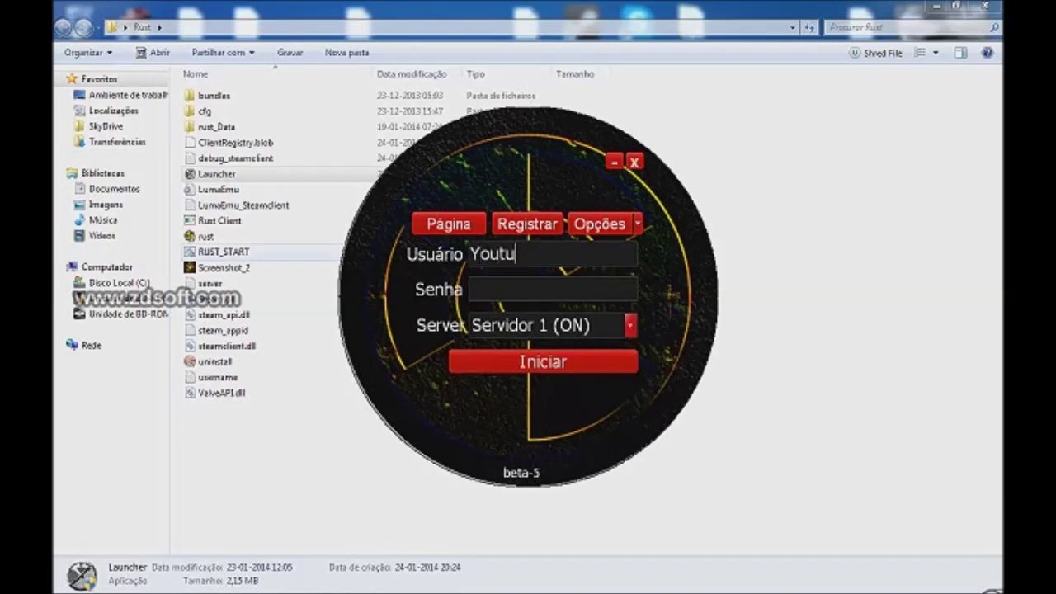
type("ber_Por")
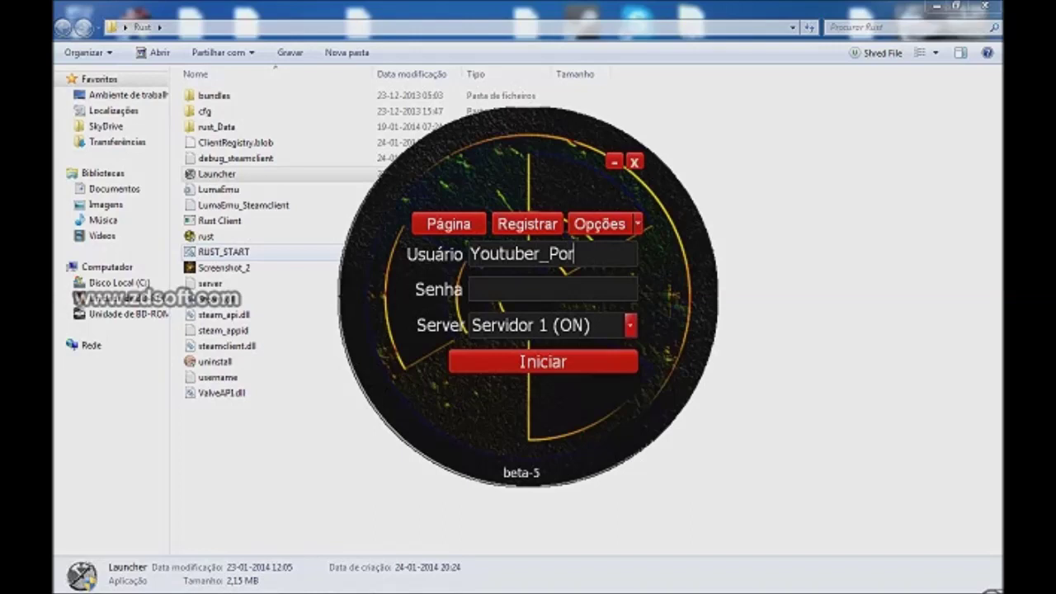
type("tuga")
key("Tab")
type("********")
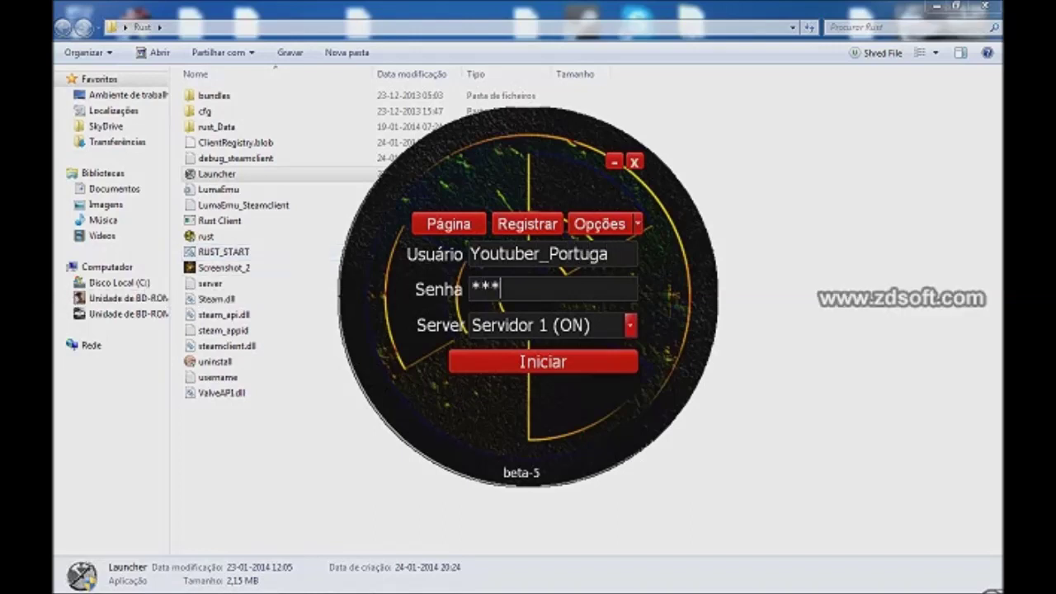
type("***")
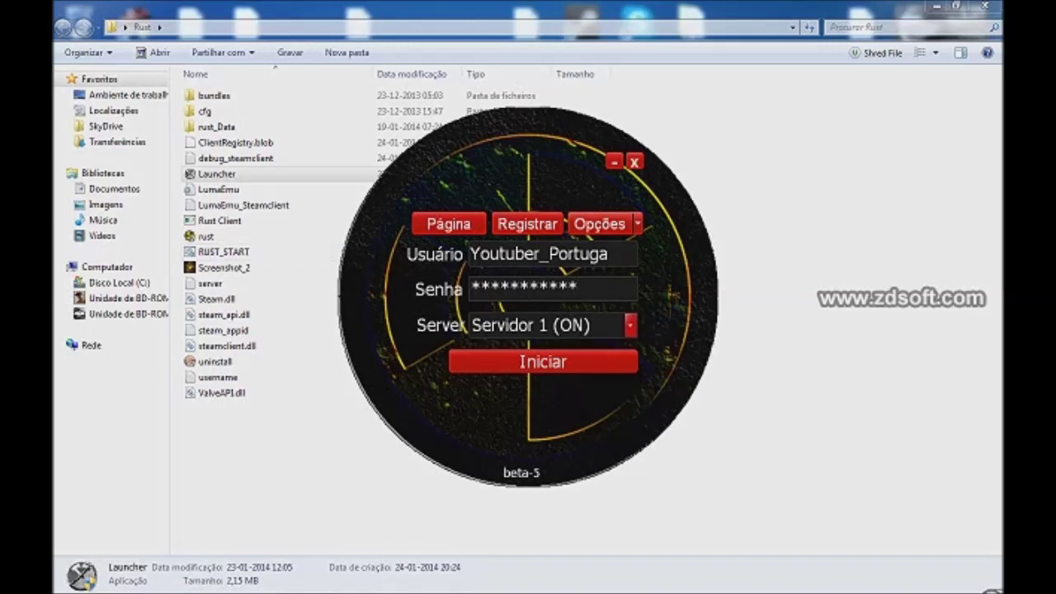
Step: Replace the username with the original account name and open the Opções list
left_click(608, 254)
left_click_drag(609, 253, 470, 253)
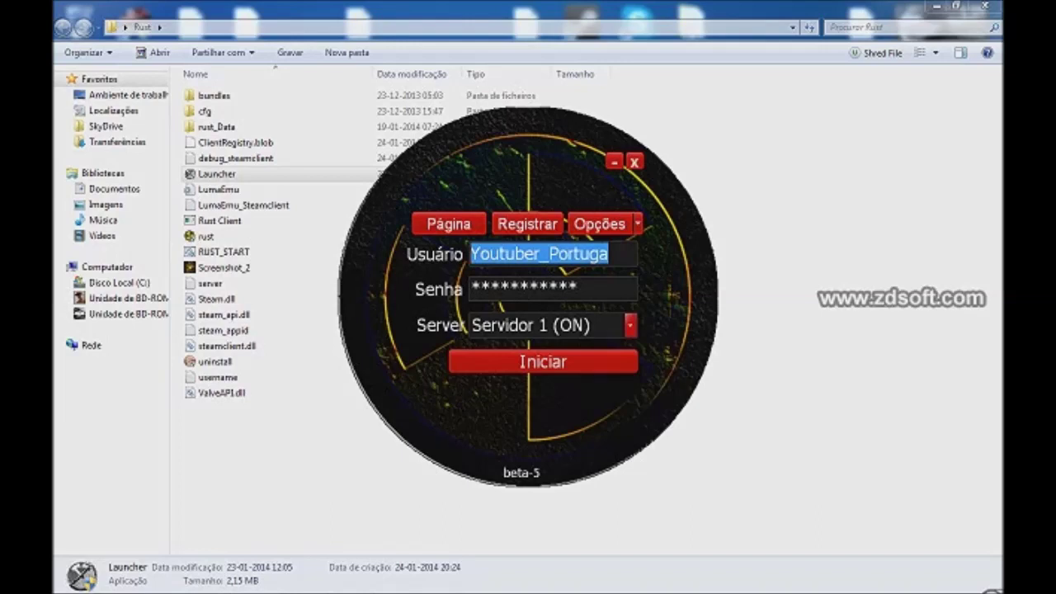
type("R")
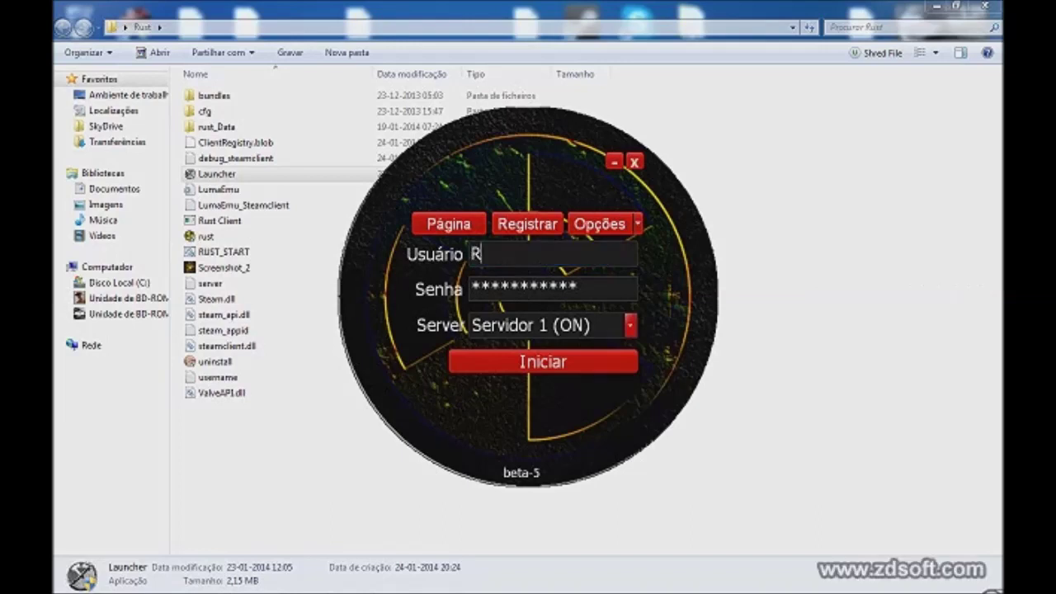
type("icardoPortuga")
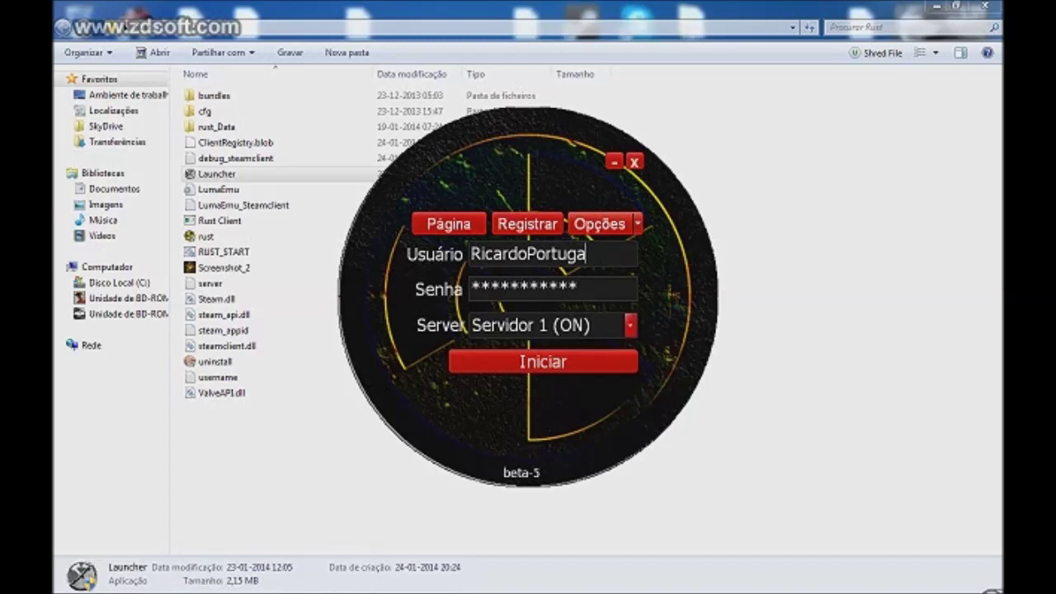
left_click(637, 224)
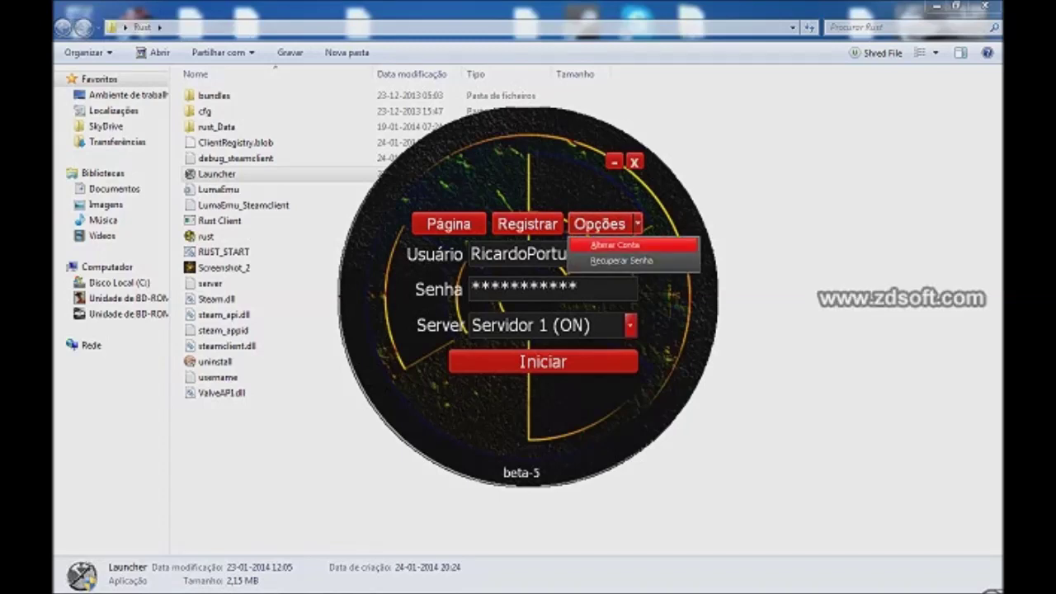
Step: Open Alterar Conta and enter the username, current password and new nick
left_click(614, 245)
type("RicardoPortuga")
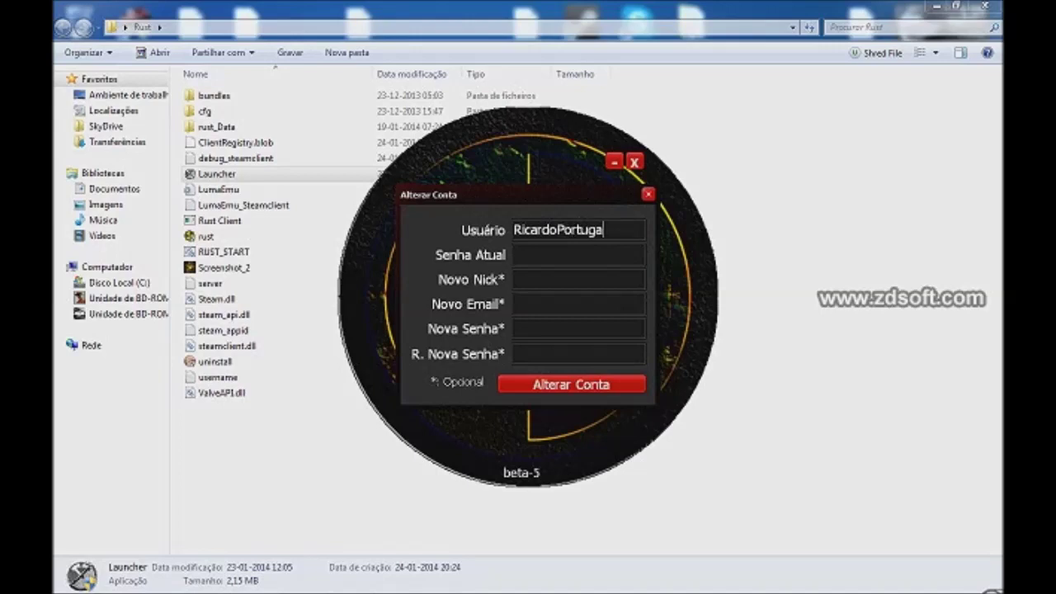
left_click(578, 255)
type("************")
key("Tab")
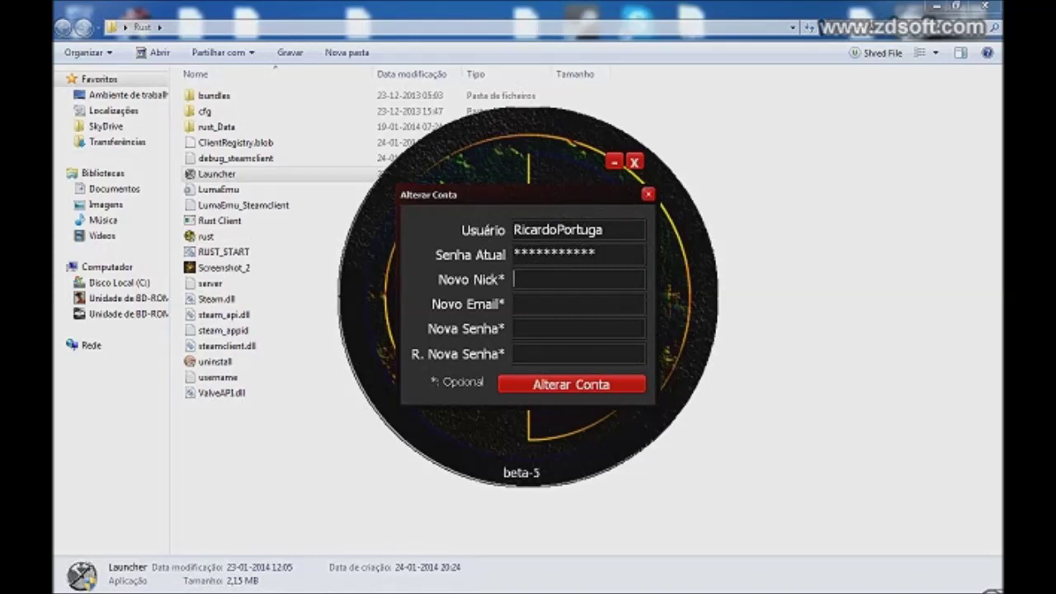
type("Ricardo_Portugal")
key("BackSpace")
type("1")
Step: Enter the new e-mail starting with capital B, set the new password twice, and submit
left_click(578, 304)
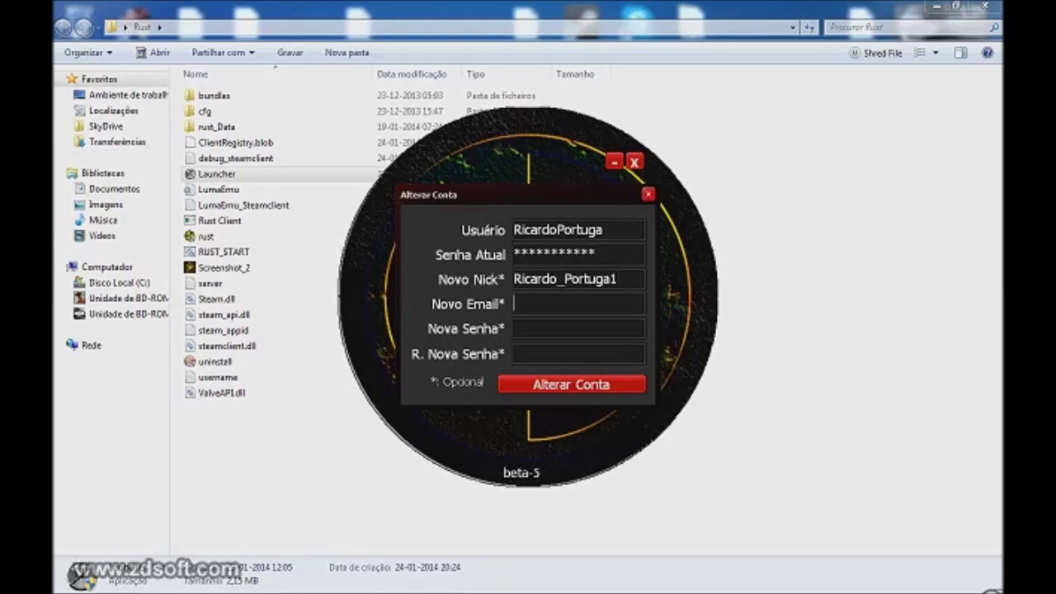
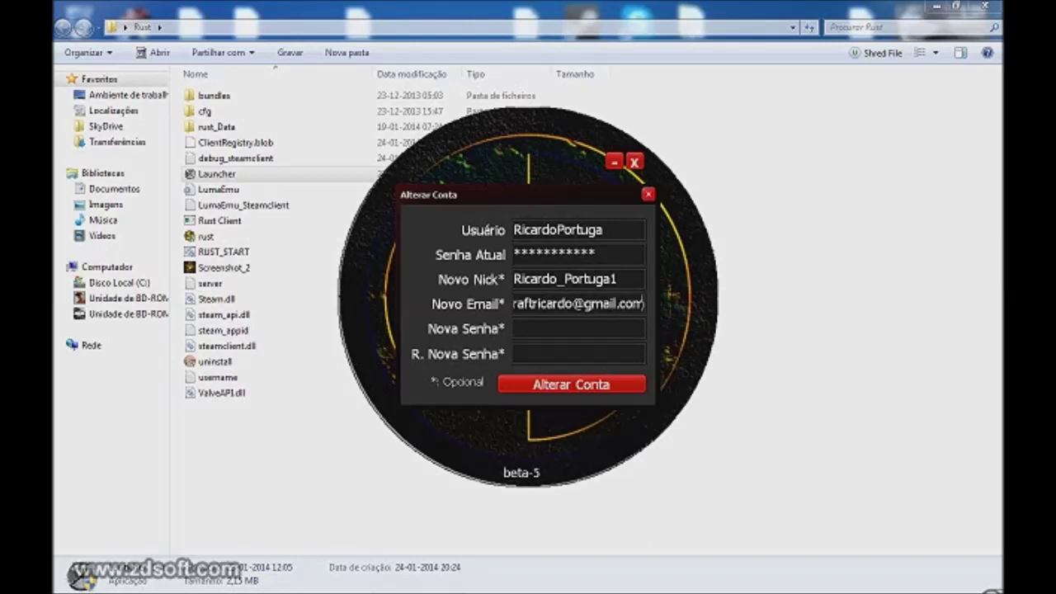
double_click(518, 304)
left_click(517, 303)
key("BackSpace")
type("Battlec")
left_click(516, 328)
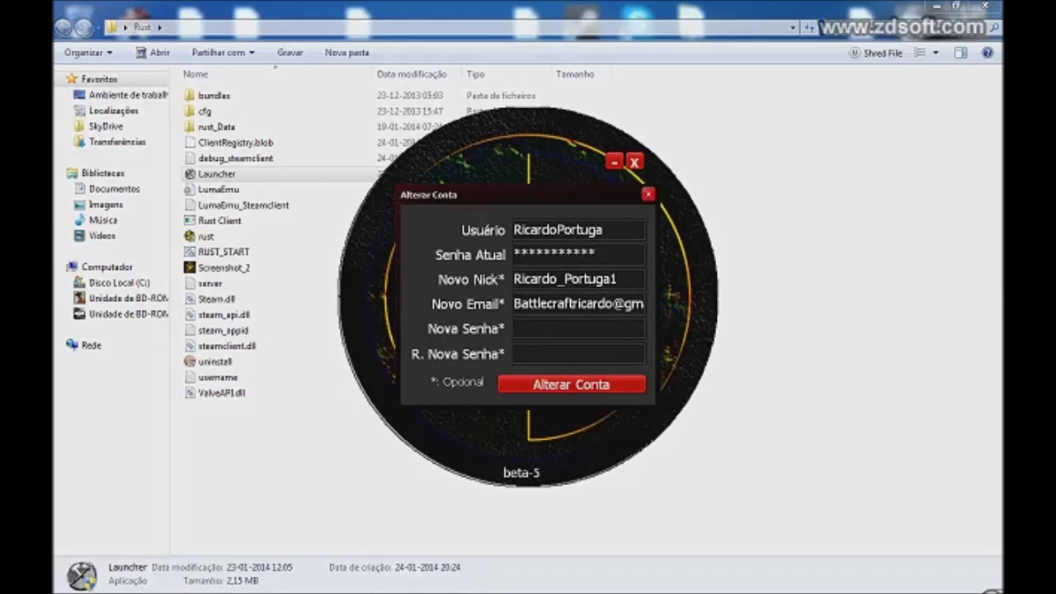
type("***********")
left_click(516, 353)
type("*********")
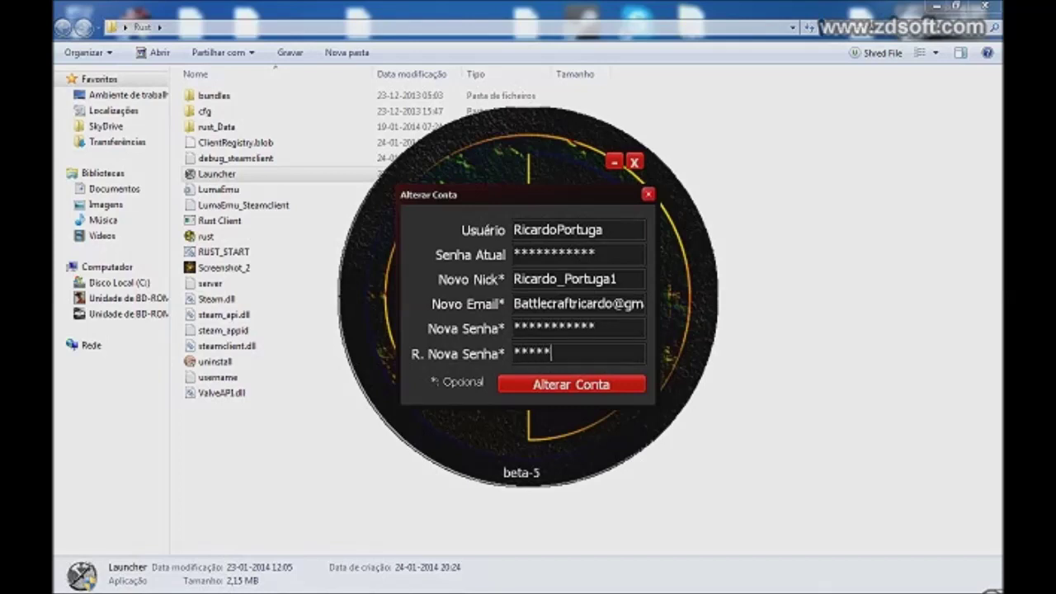
type("**")
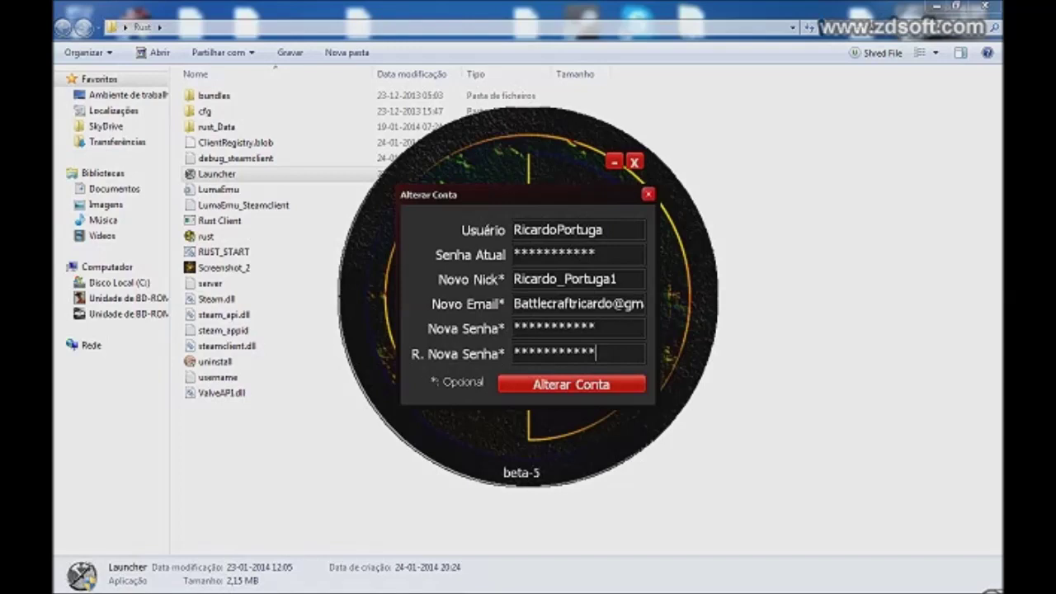
key("Return")
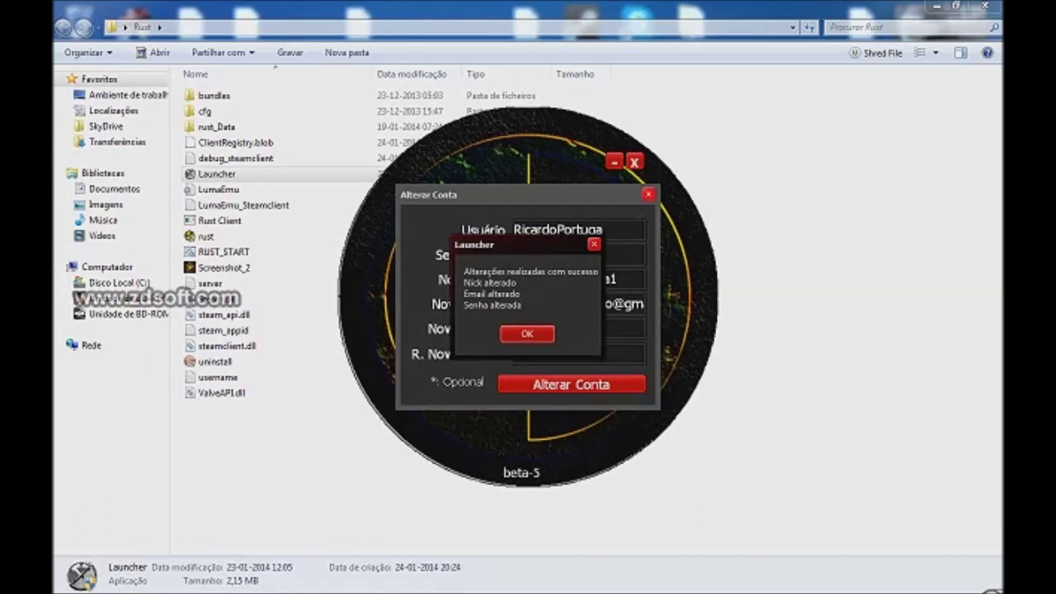
Step: Dismiss the changes-succeeded message and check the saved login password in the Senha field
key("Return")
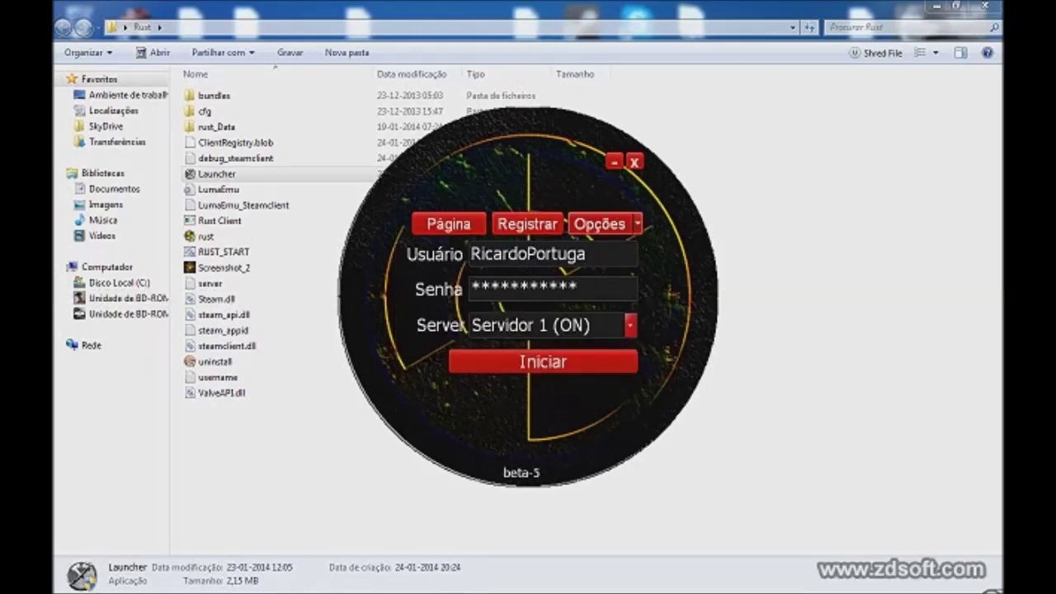
left_click_drag(579, 286, 470, 286)
left_click_drag(580, 286, 471, 286)
left_click(579, 287)
left_click(579, 286)
left_click_drag(580, 286, 470, 287)
left_click(579, 286)
left_click(580, 286)
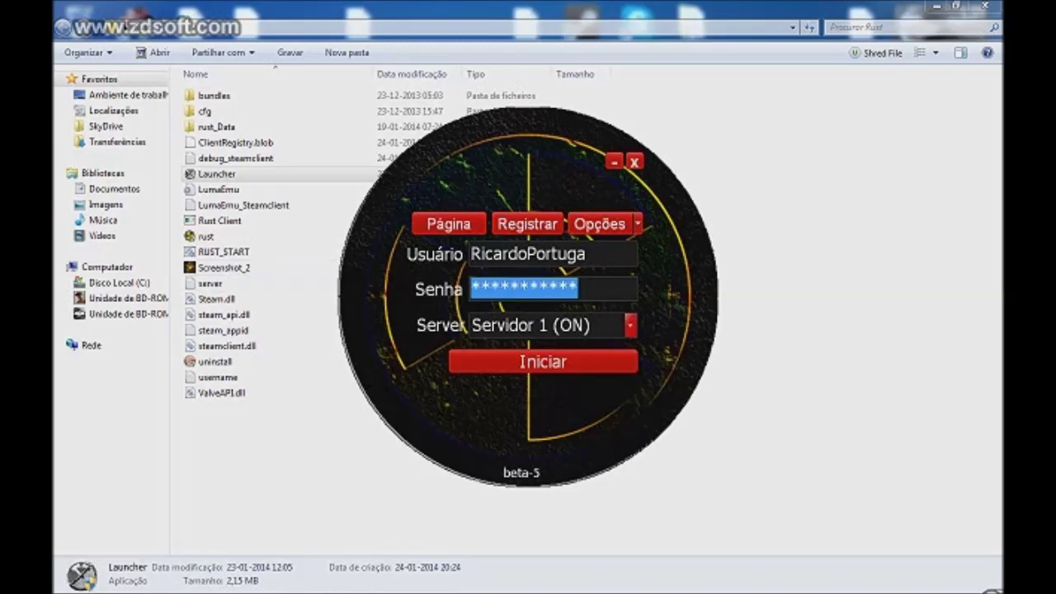
Step: Remove the stray 1 from the username, then sign in and launch on Servidor 1
left_click(596, 254)
type("1")
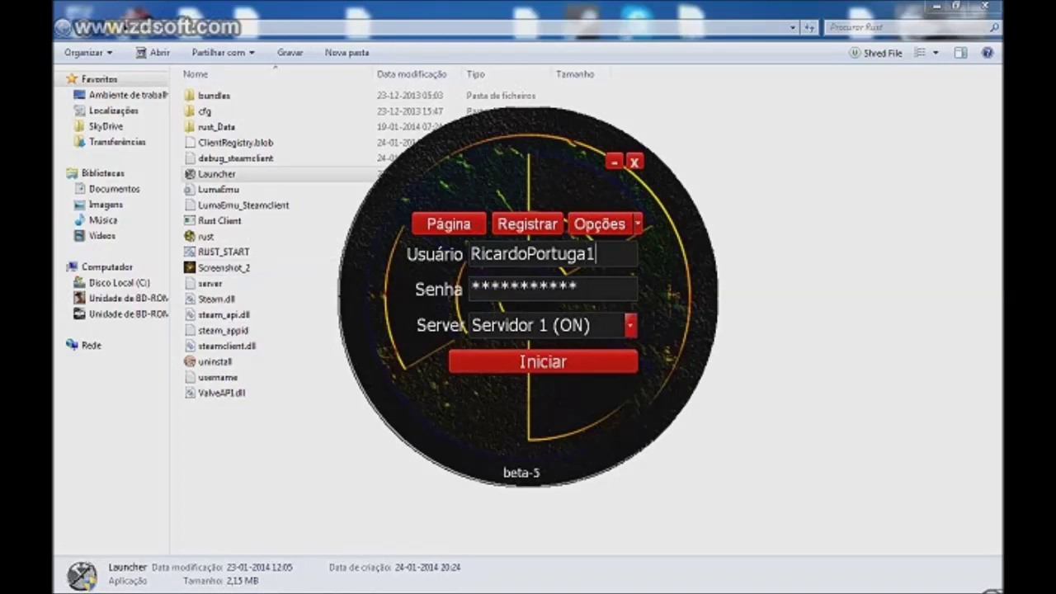
key("BackSpace")
left_click(578, 287)
mouse_move(577, 286)
left_mouse_down()
mouse_move(472, 287)
mouse_move(577, 286)
left_mouse_up()
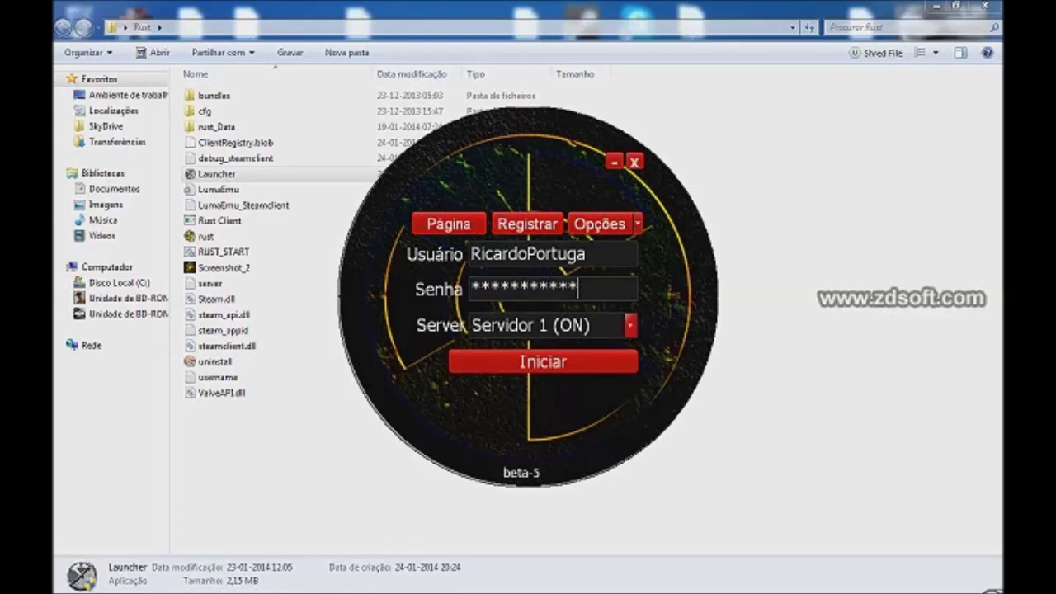
key("Return")
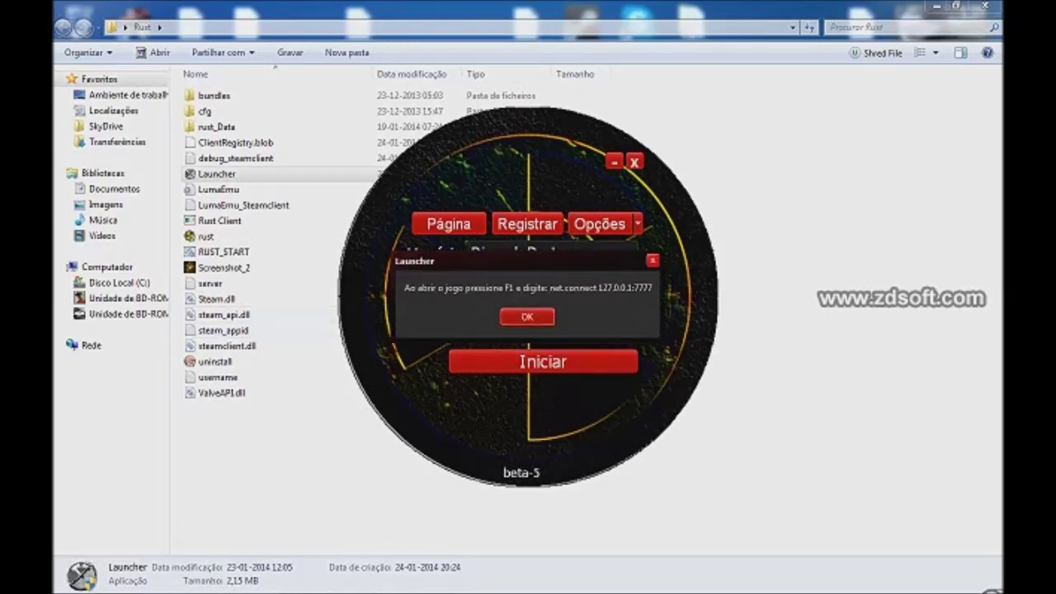
Step: Dismiss the net.connect 127.0.0.1:7777 instructions so the PlayRust Configuration window opens
key("Return")
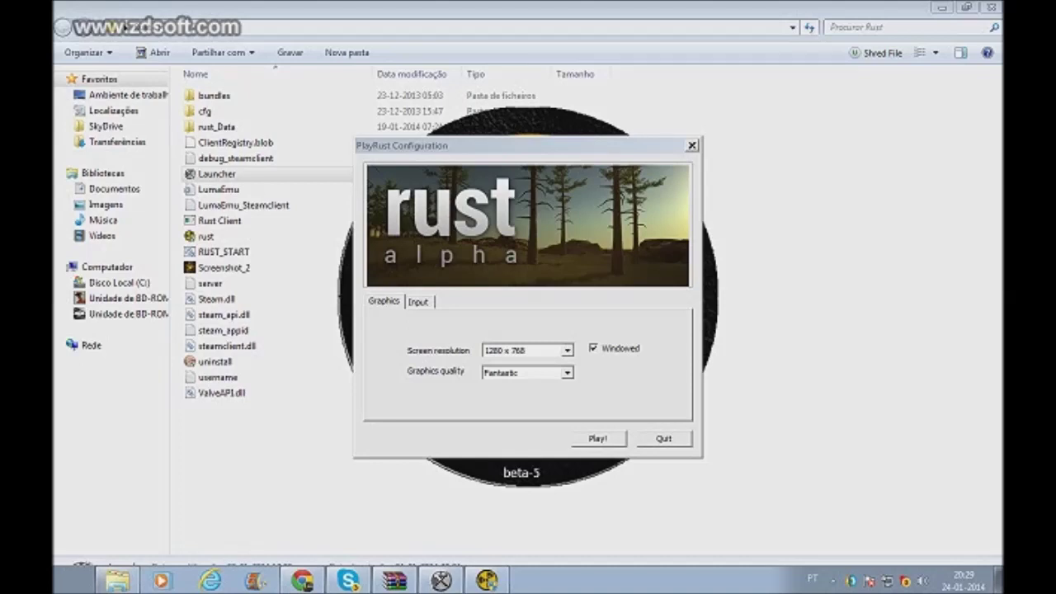
Step: Start PlayRust at 1280x768 Fantastic windowed, rerun Launcher.exe, and open the Rust folder and Skype chat
key("Return")
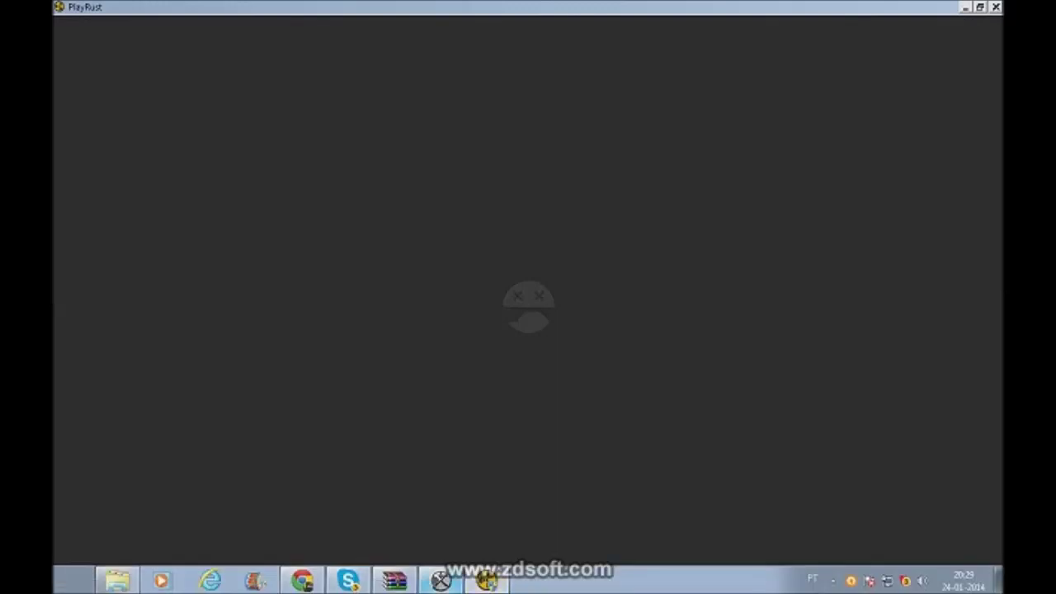
left_click(394, 584)
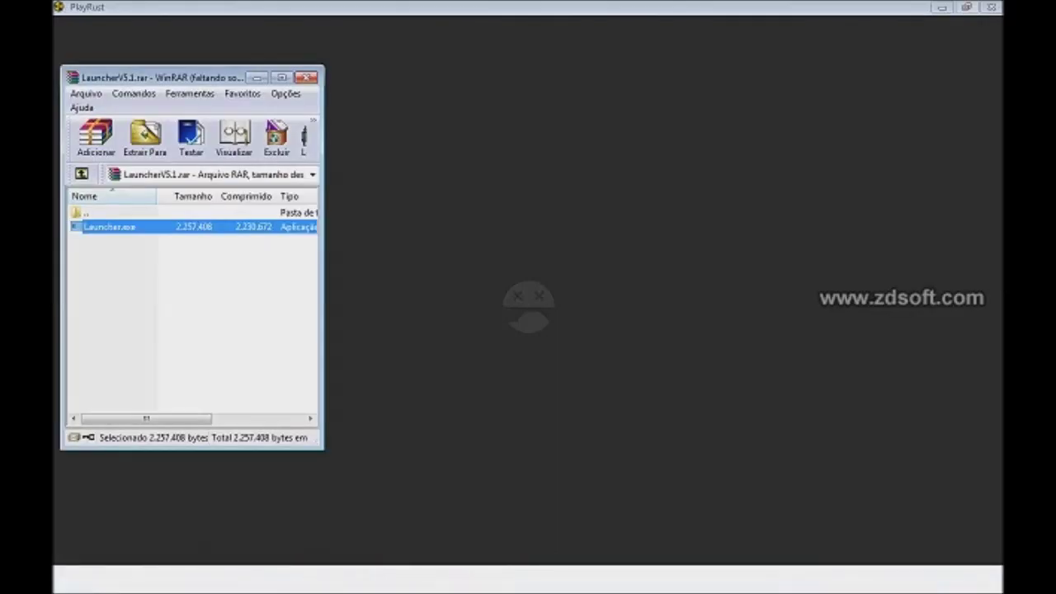
key("Return")
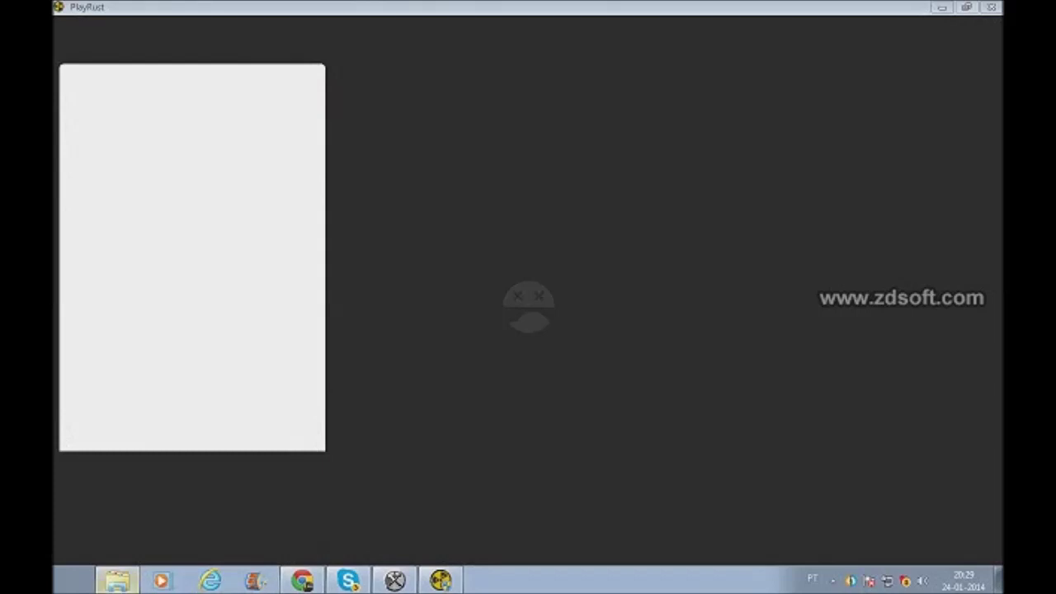
left_click(116, 581)
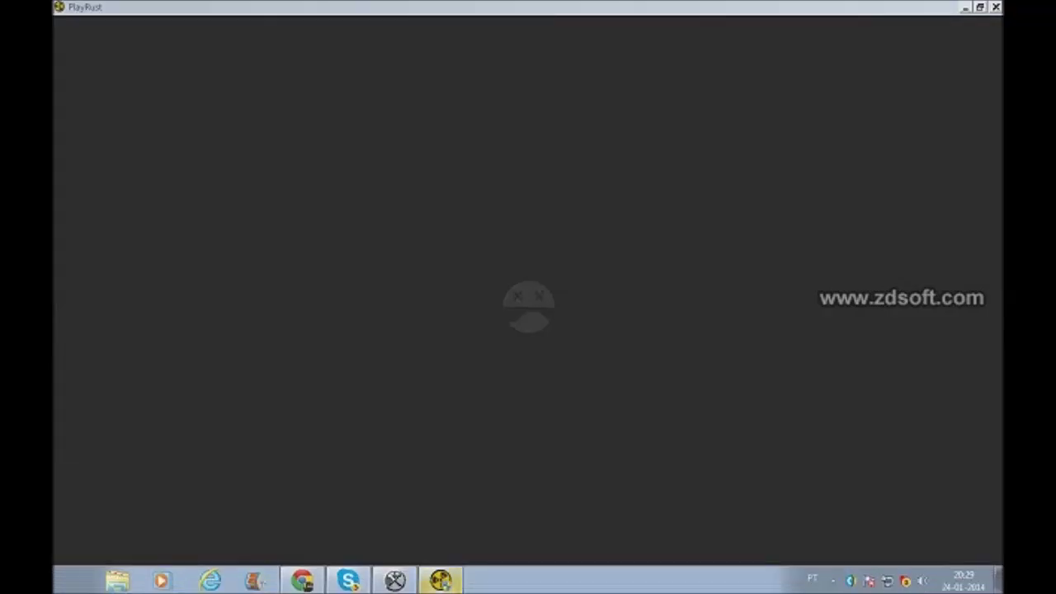
left_click(347, 581)
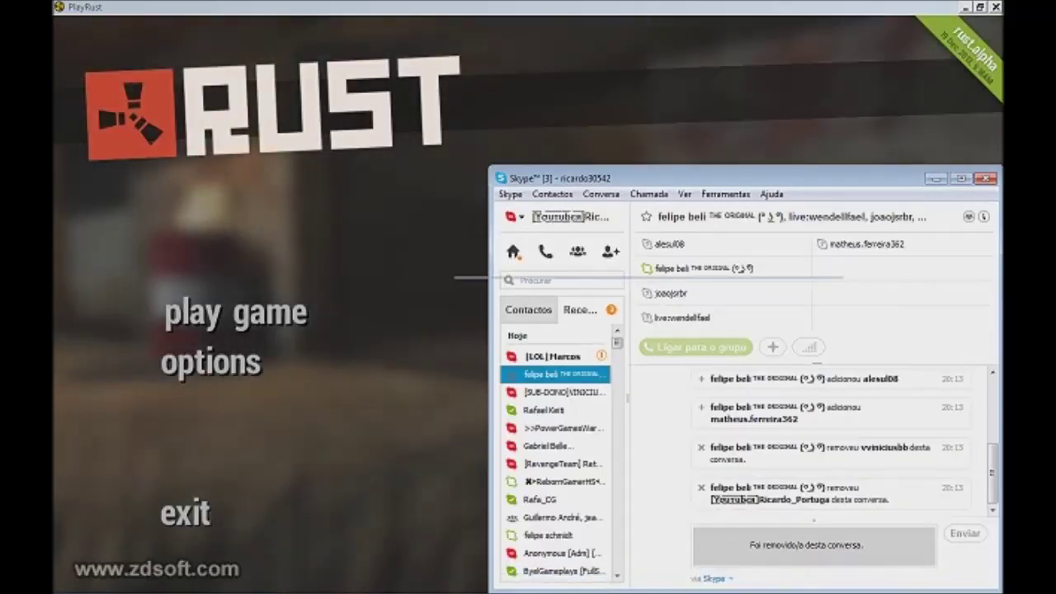
Step: From Rust's main menu, join the server by entering net.connect 127.0.0.1 in the F1 console
left_click(479, 235)
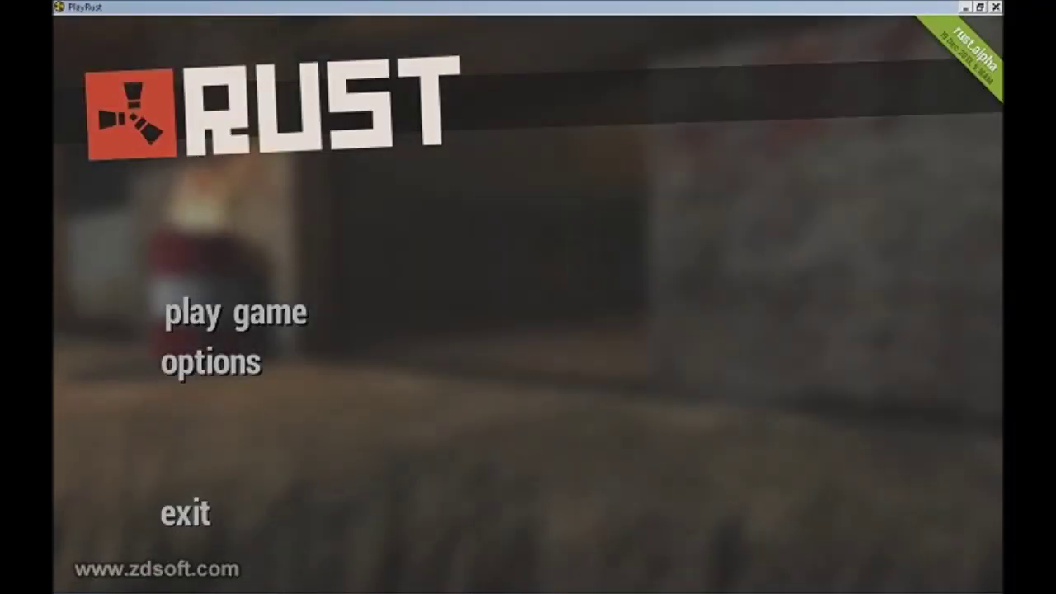
left_click(235, 313)
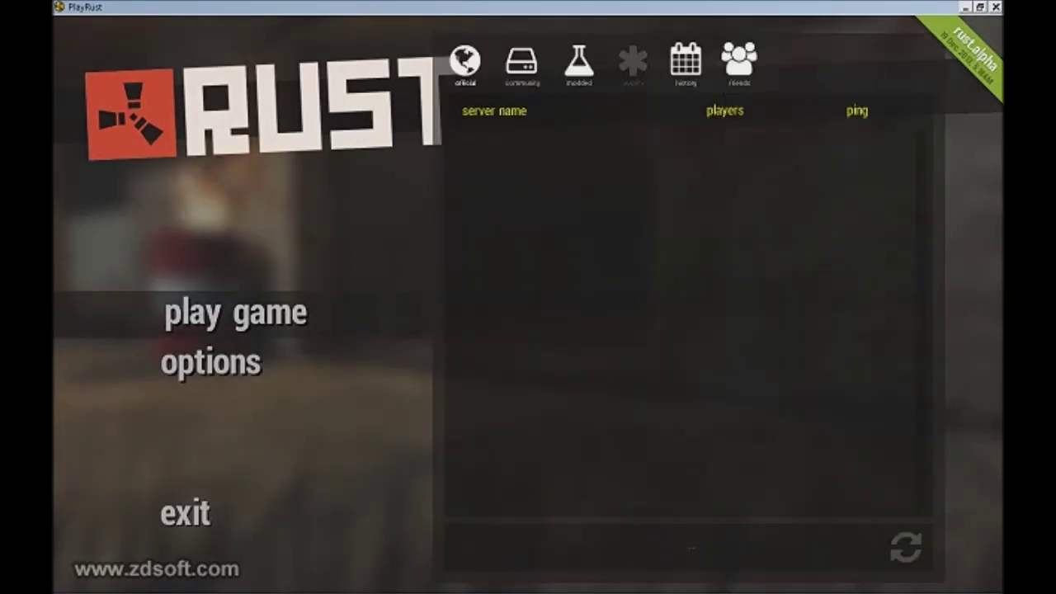
key("F1")
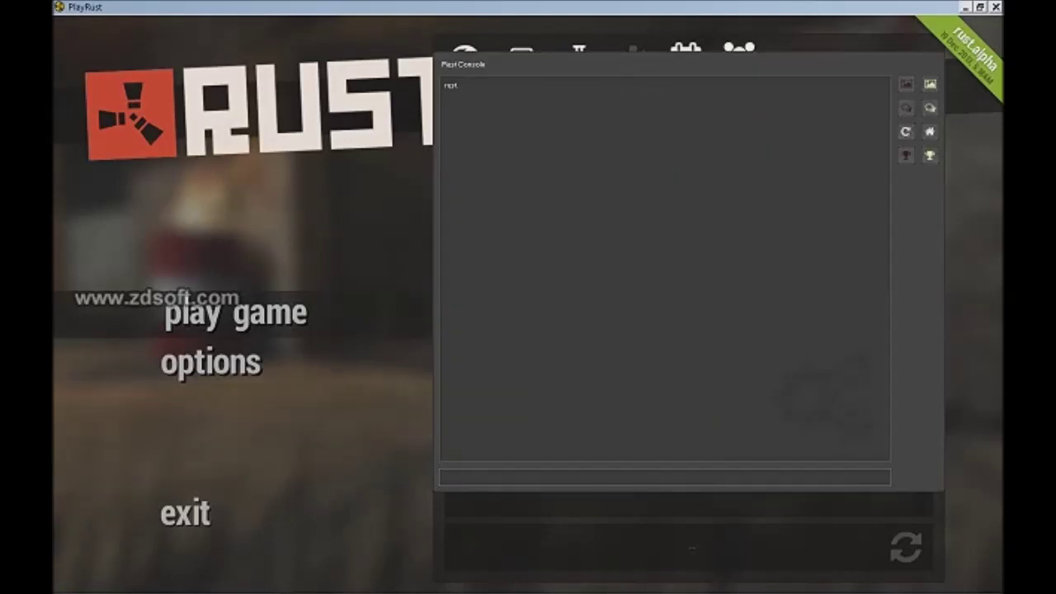
type("net.connect 127.0.0.1")
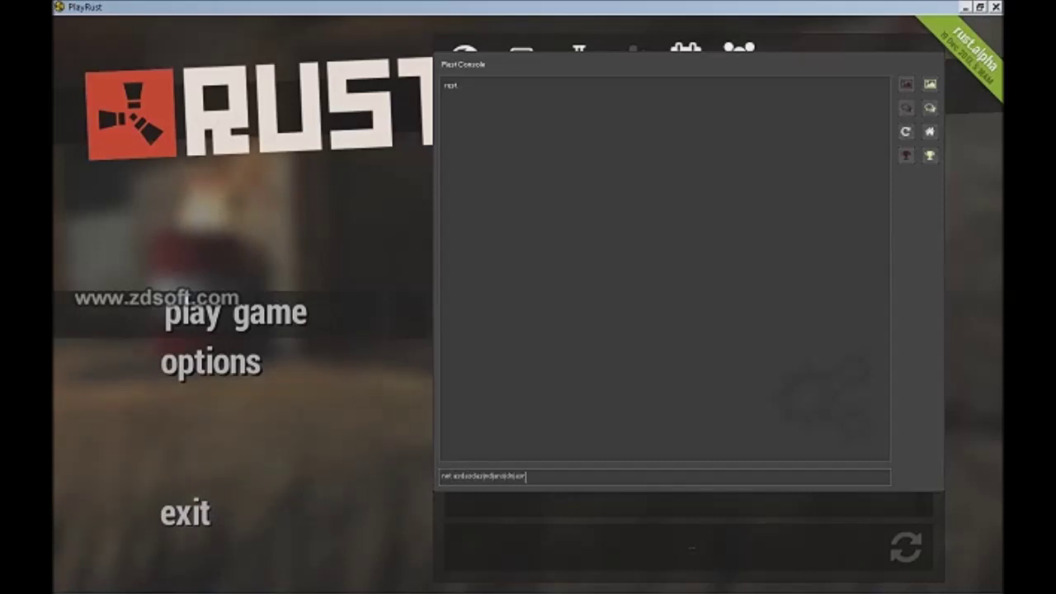
key("ctrl+a")
key("BackSpace")
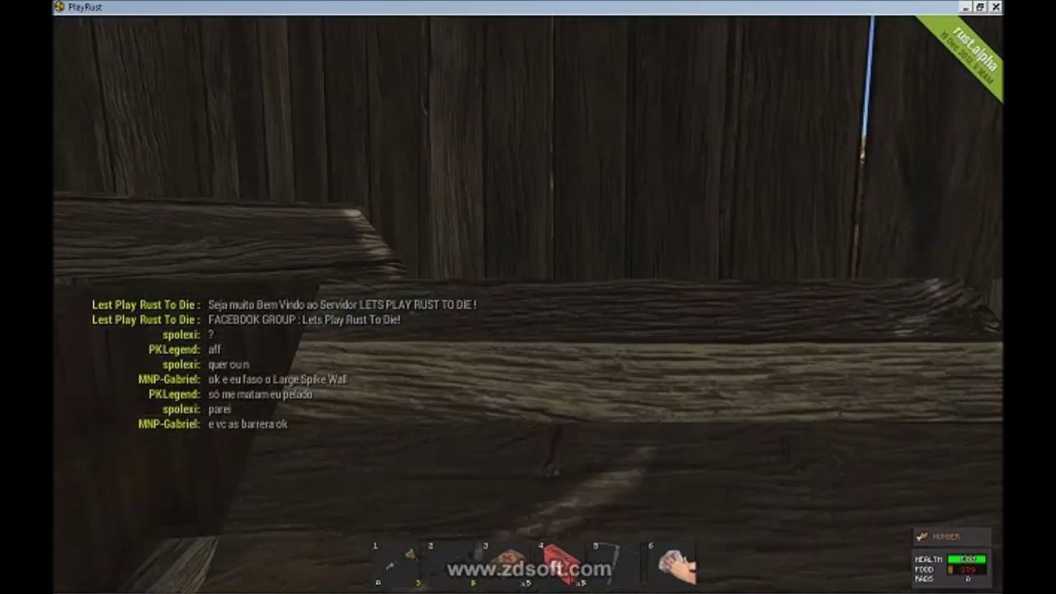
Step: Equip the rifle from slot 1, check the inventory, and walk through the shack door toward the stairs
key("1")
key("Tab")
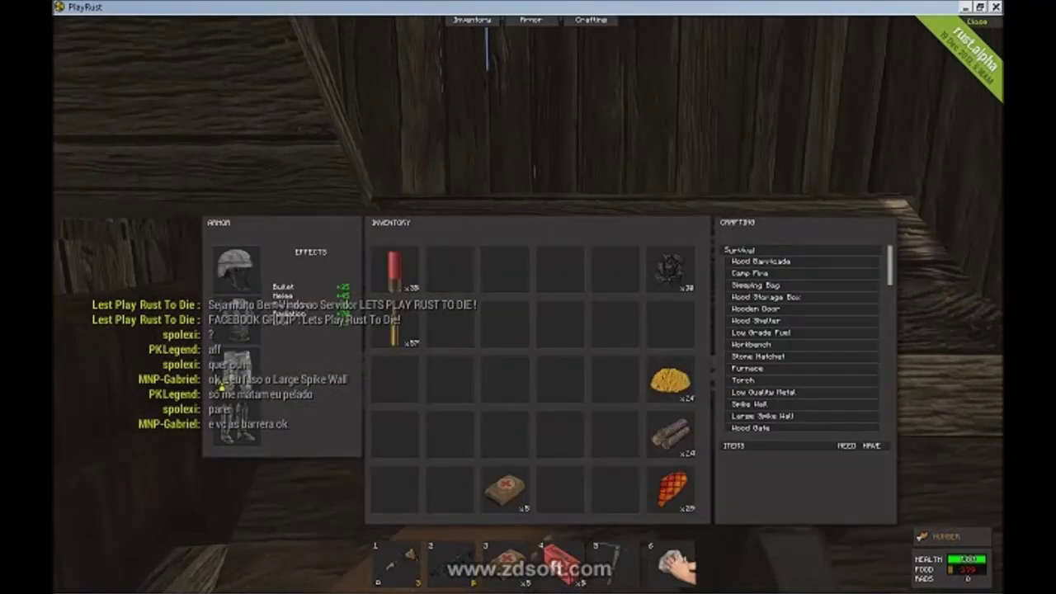
key("Tab")
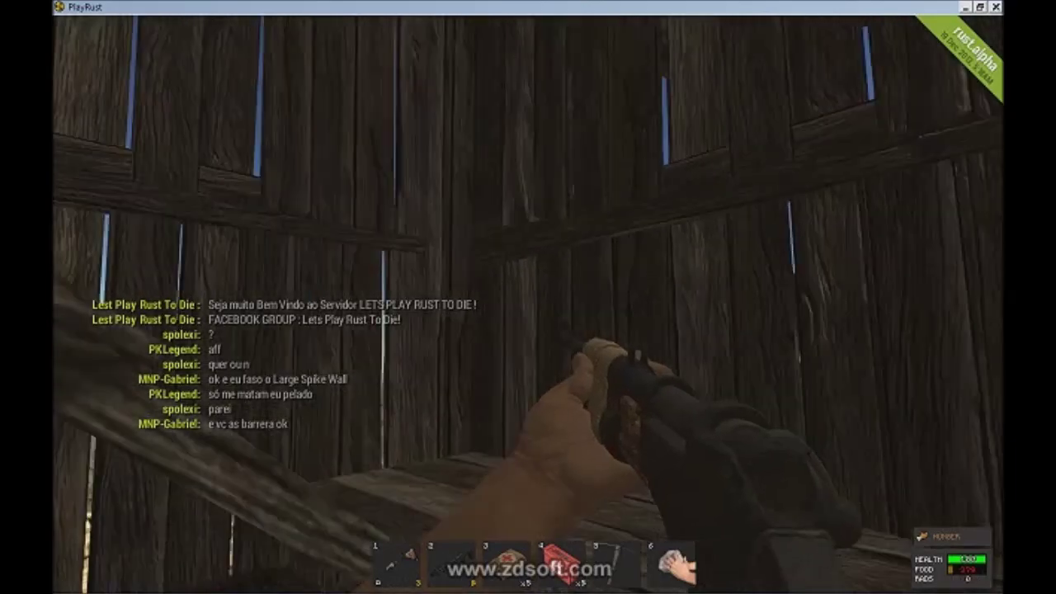
key("e")
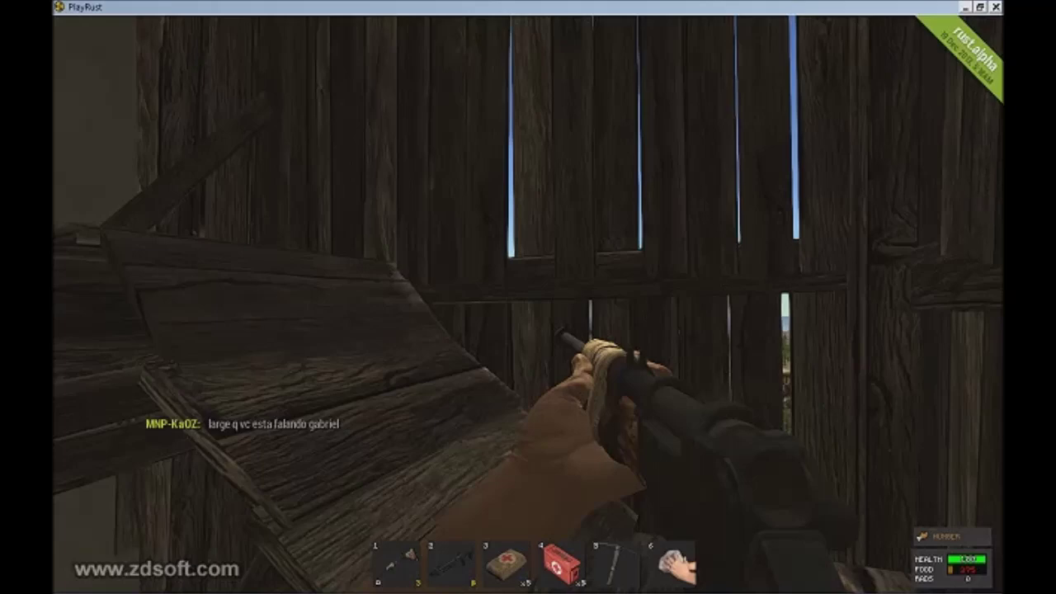
key("w")
key("Tab")
key("Tab")
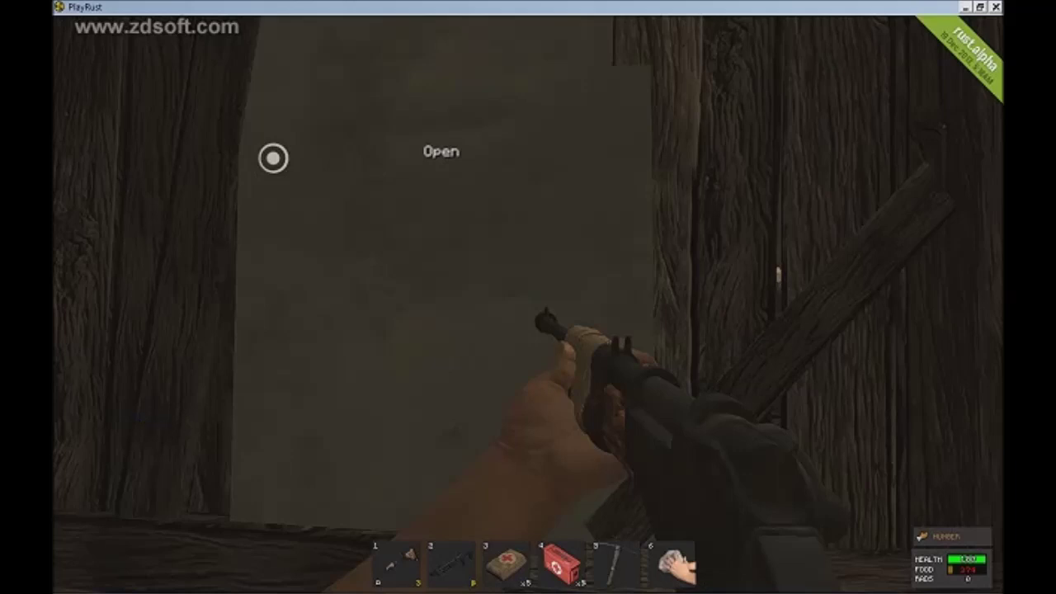
Step: Move the x29 stack of red items from the backpack into hotbar slot 6
key("Tab")
mouse_move(672, 564)
left_mouse_down()
mouse_move(670, 489)
mouse_move(672, 563)
left_mouse_up()
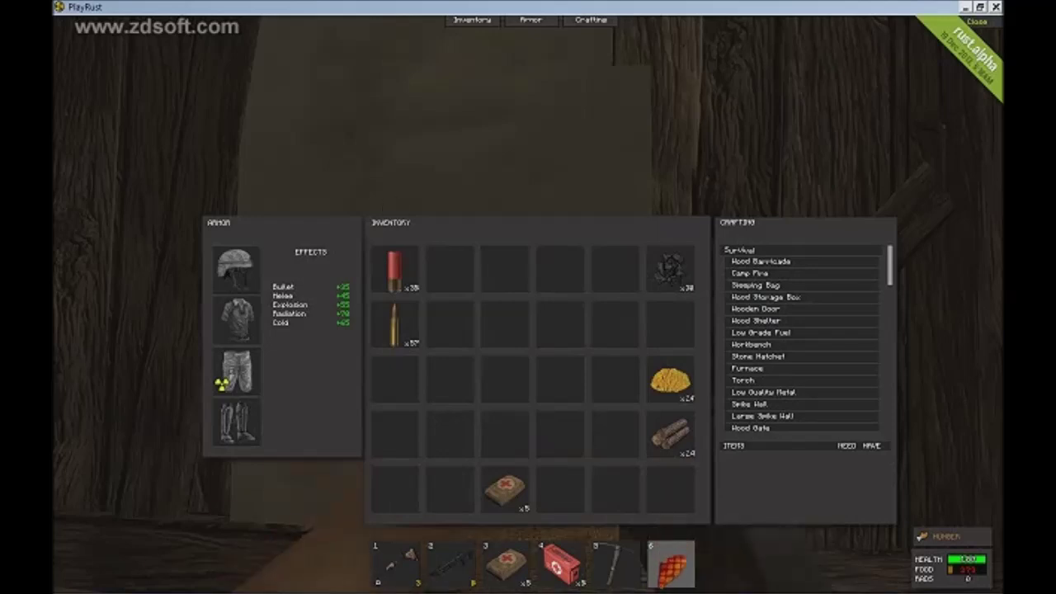
key("Tab")
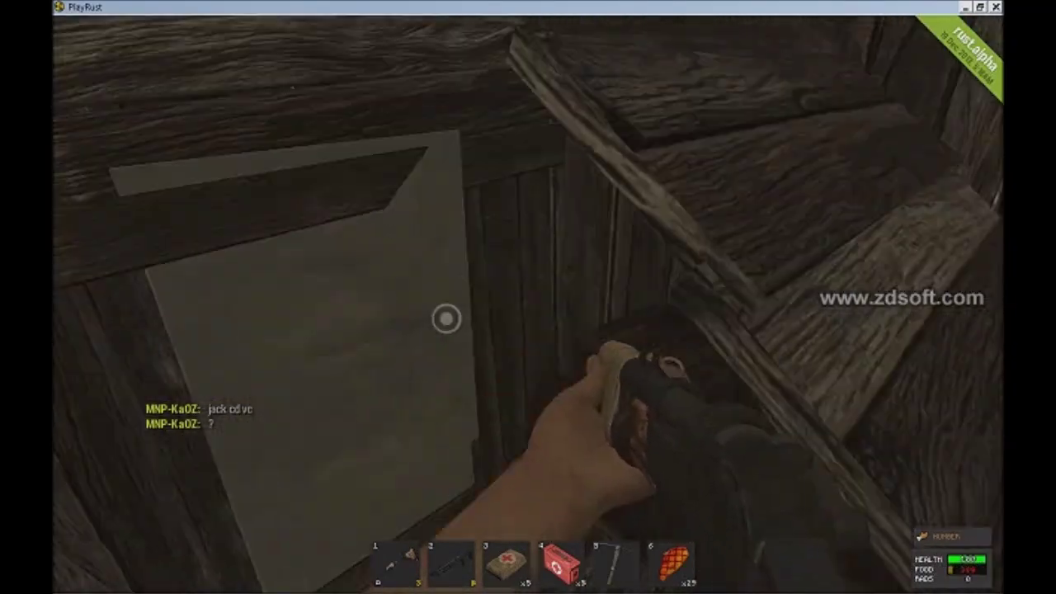
Step: Look at the loot inside both crates in the shack
key("e")
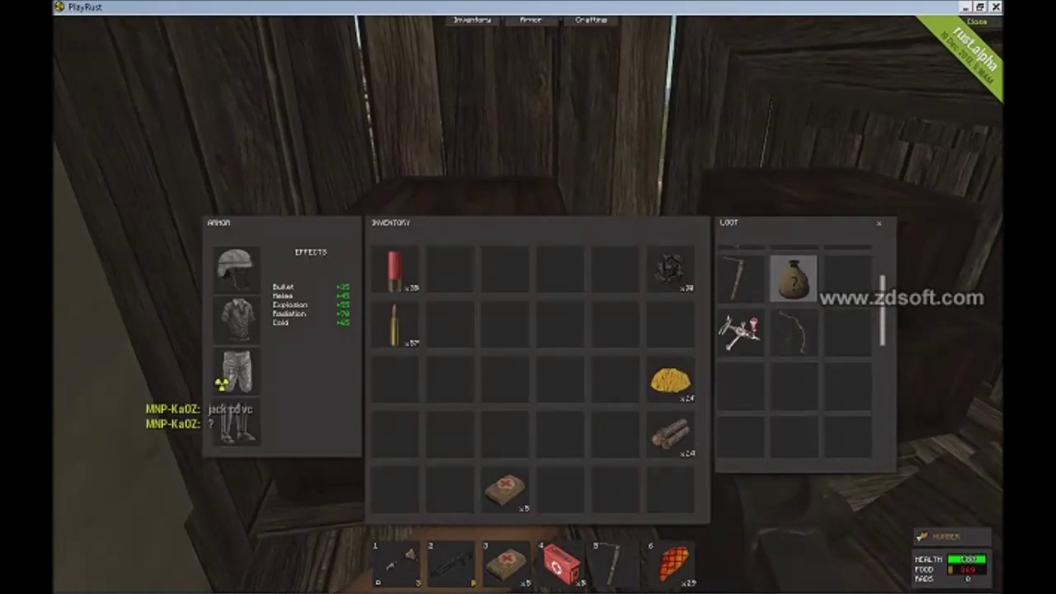
key("Tab")
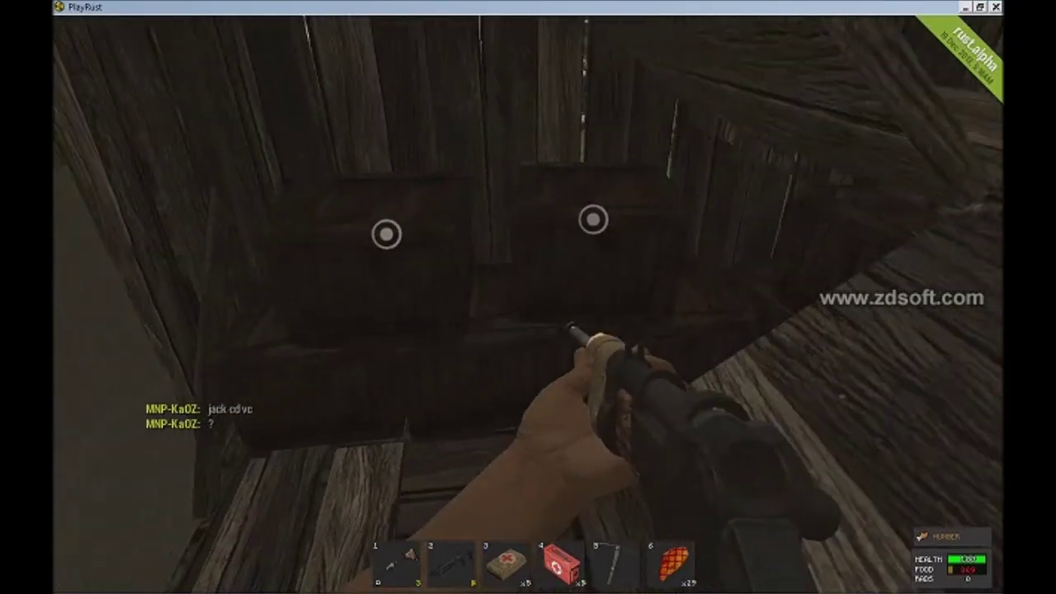
key("e")
key("Tab")
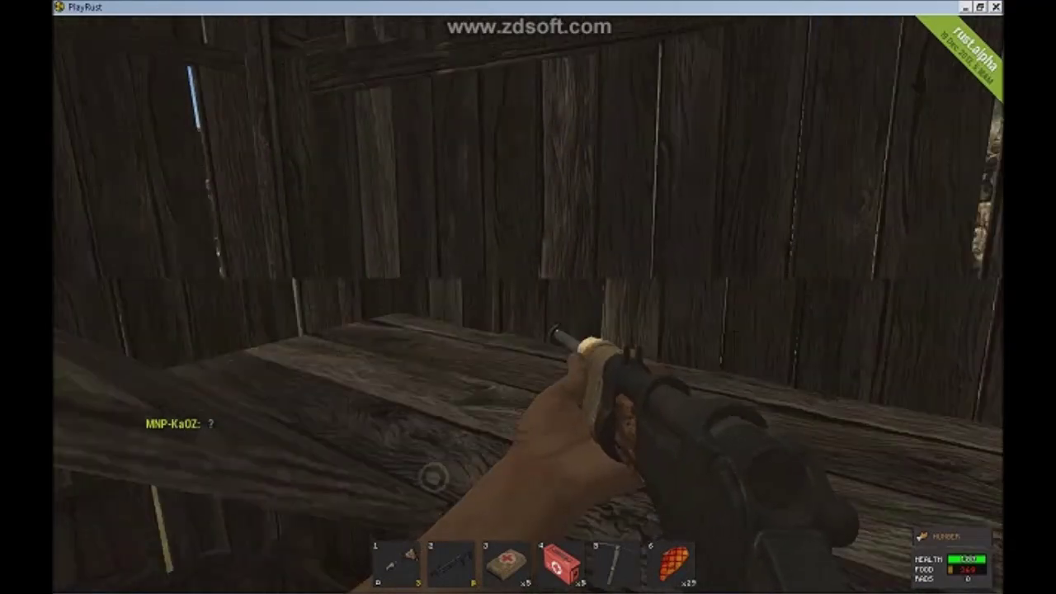
Step: Send the chat message 'Pessoal estou a gravar aqui para o servidor...' asking whether it has hackers
type("Pess")
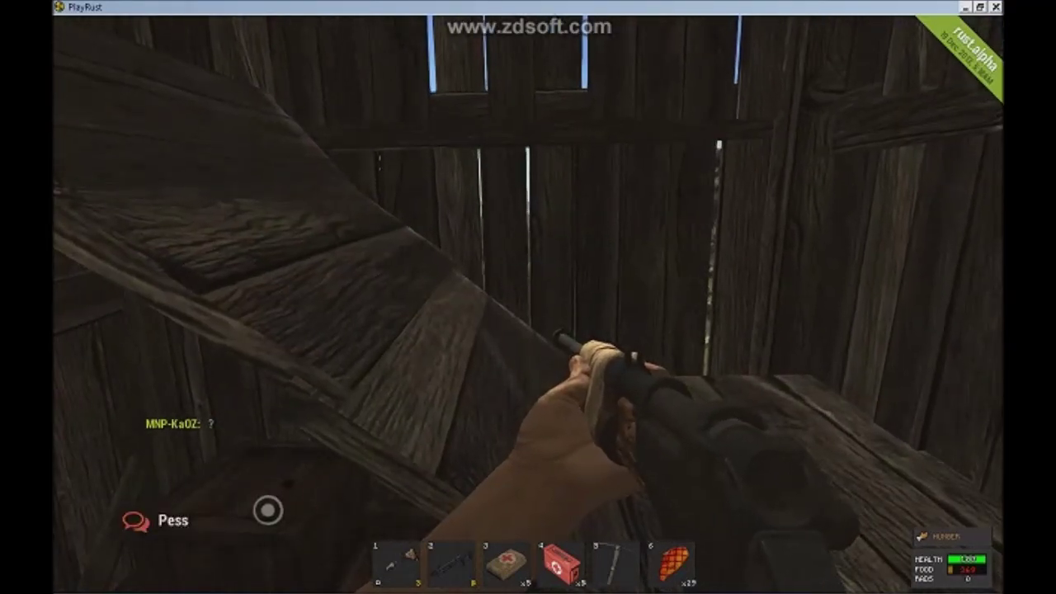
type("oal e")
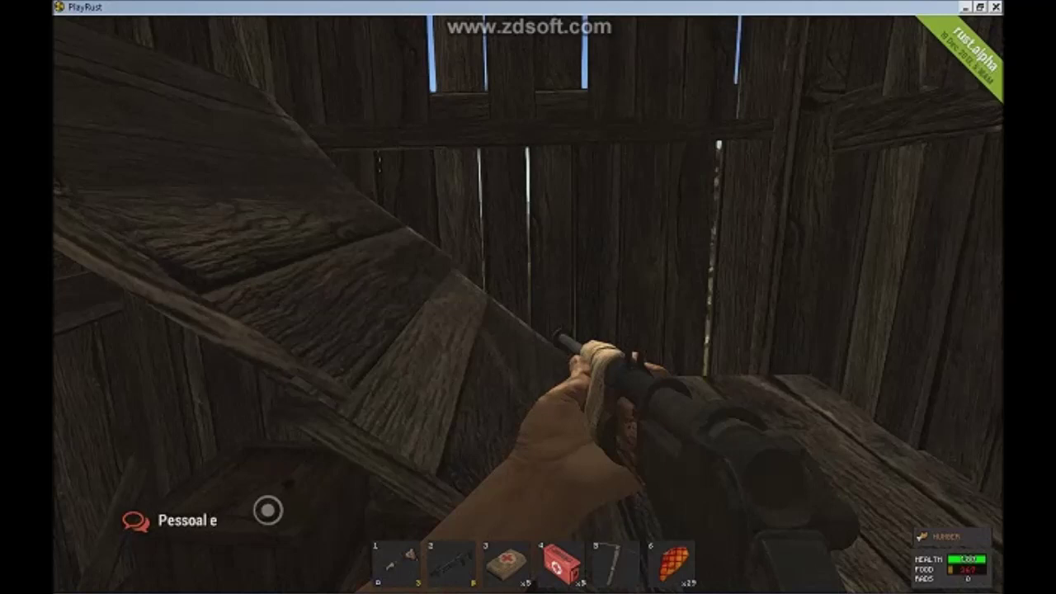
type("stou a gra")
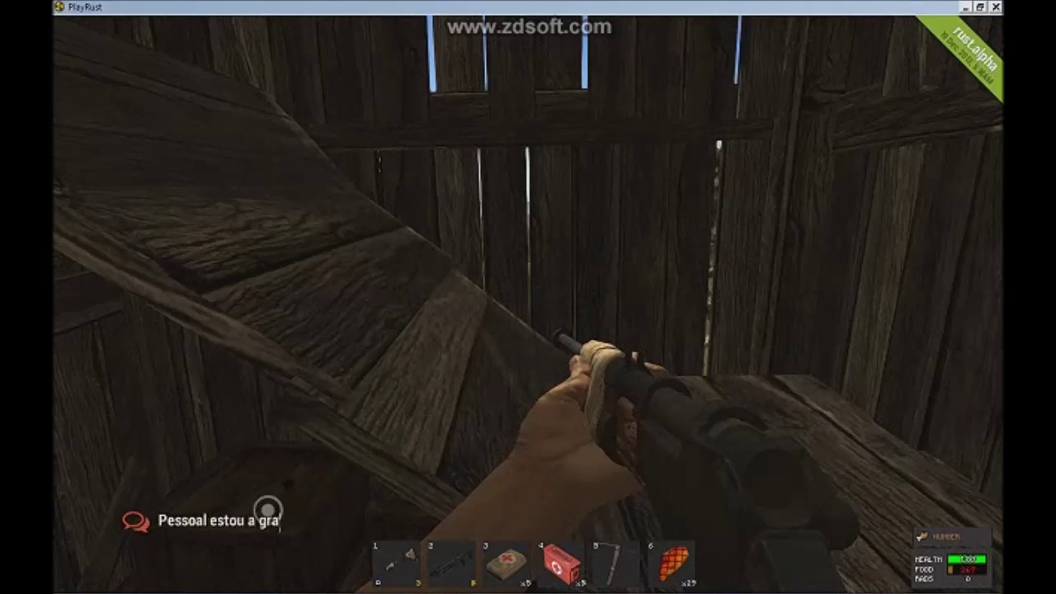
type("var aqui para")
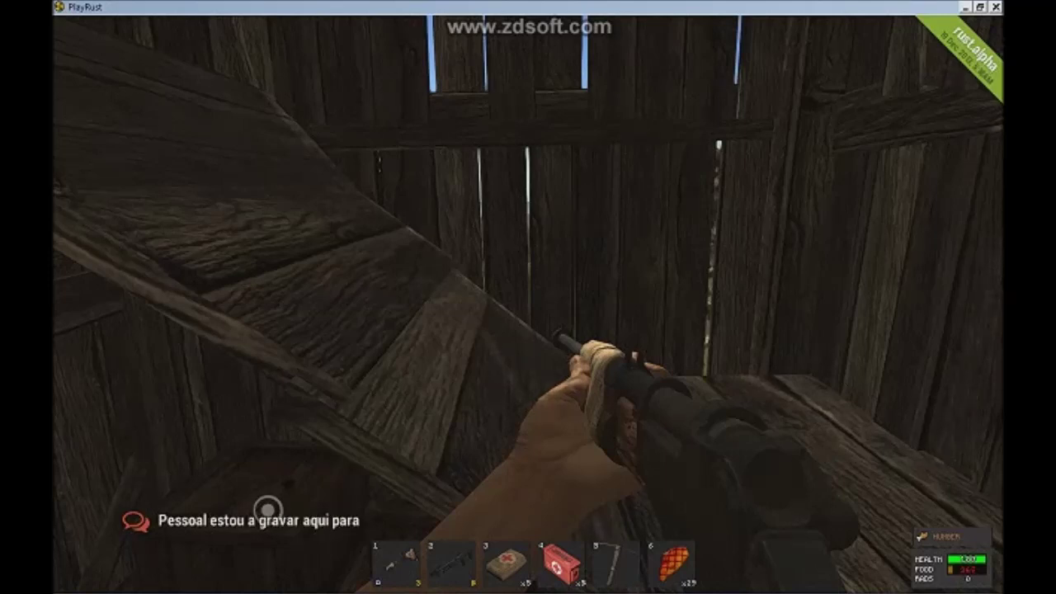
type(" o servidor me falem q")
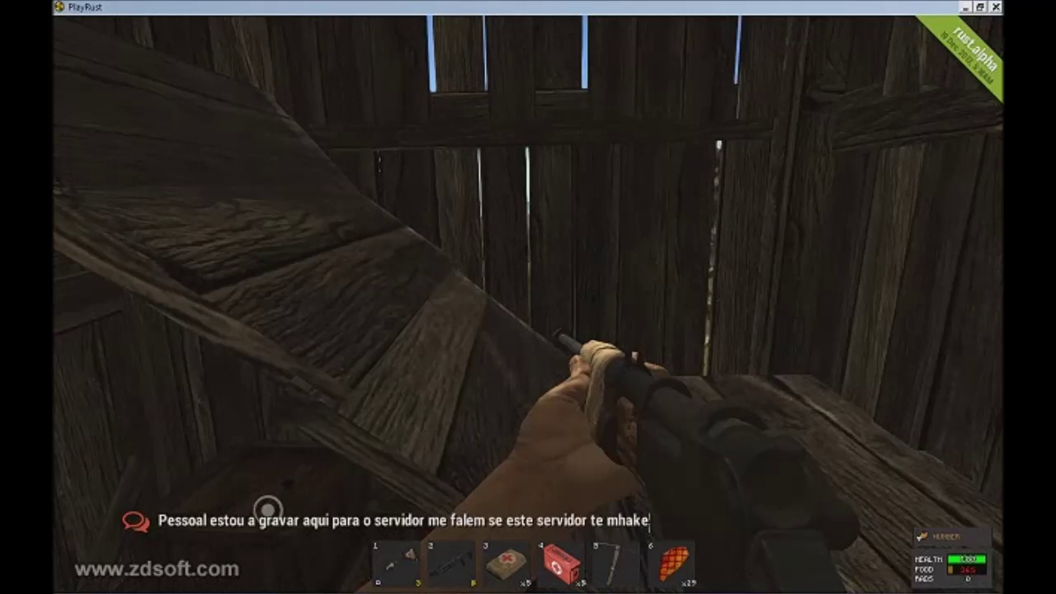
key("BackSpace")
key("BackSpace")
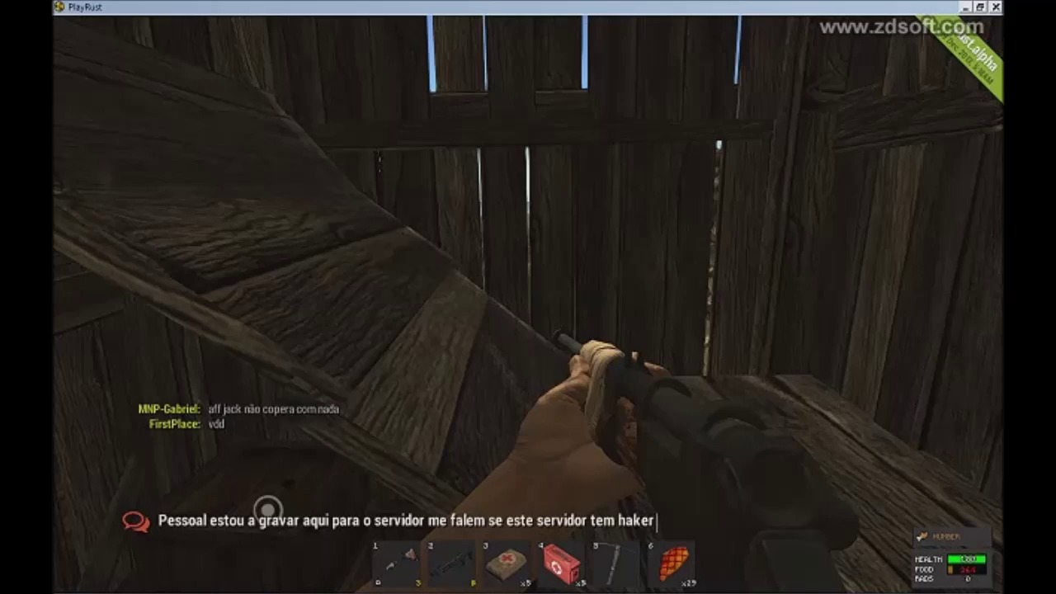
key("Return")
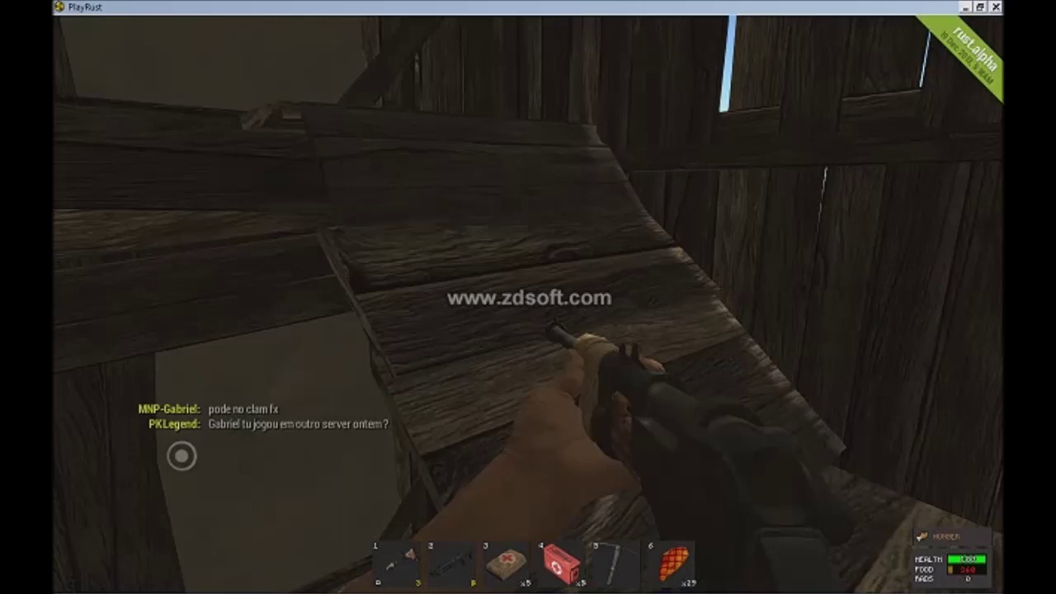
Step: Disconnect from the server through the Escape menu and switch back to the launcher
key("Tab")
key("Tab")
key("Escape")
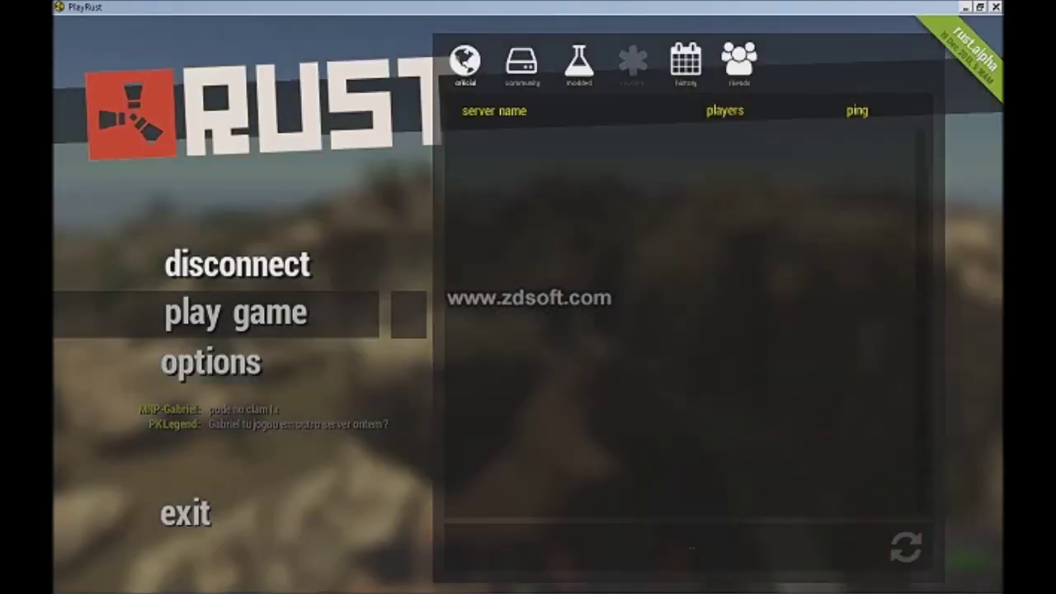
left_click(237, 263)
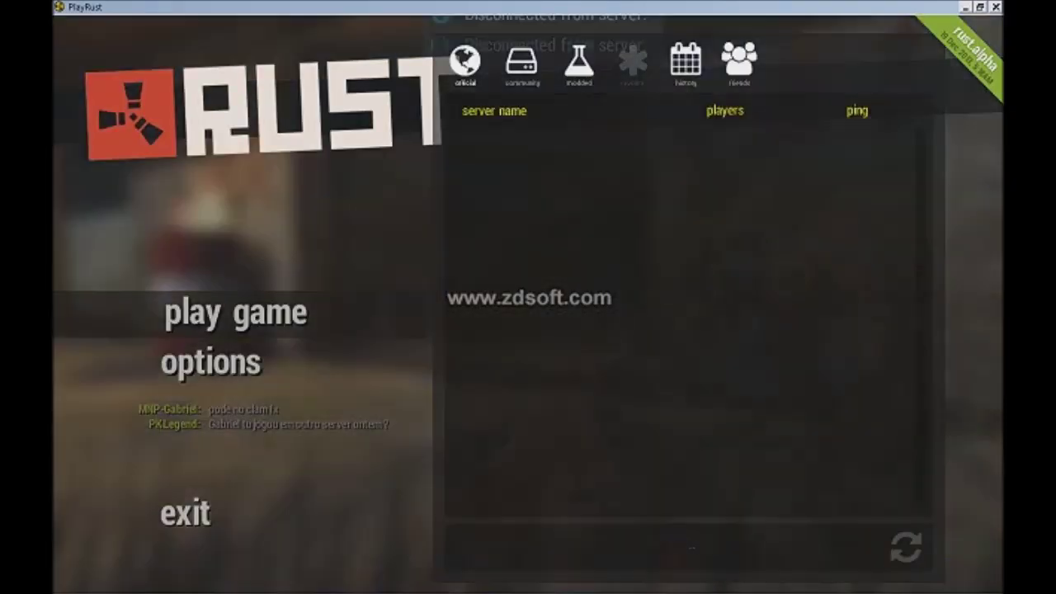
key("alt+Tab")
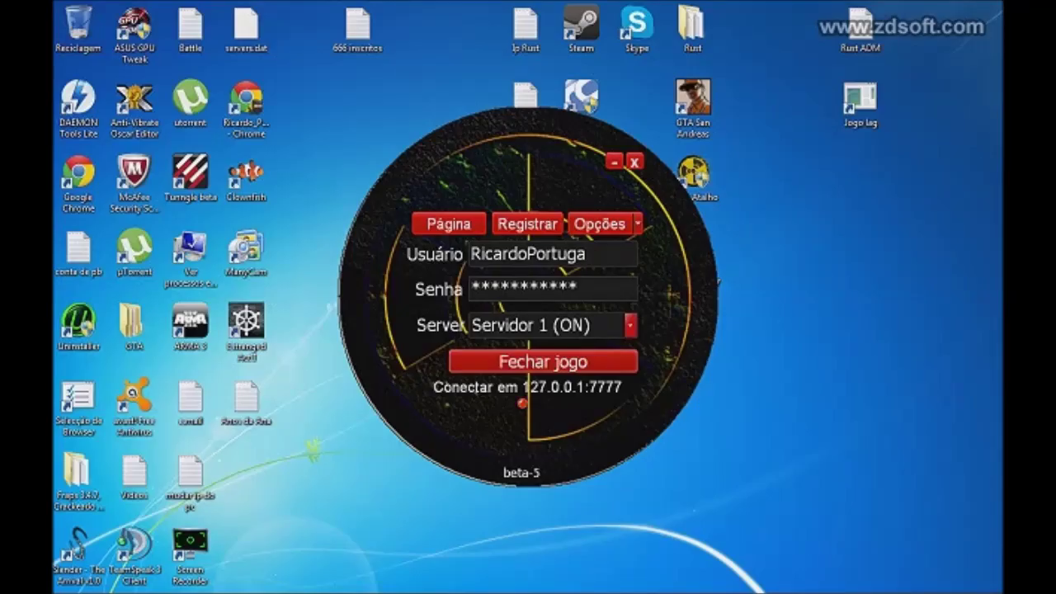
Step: Hide the launcher and restore the TeamSpeak 3 window from its system tray icon
left_click(615, 162)
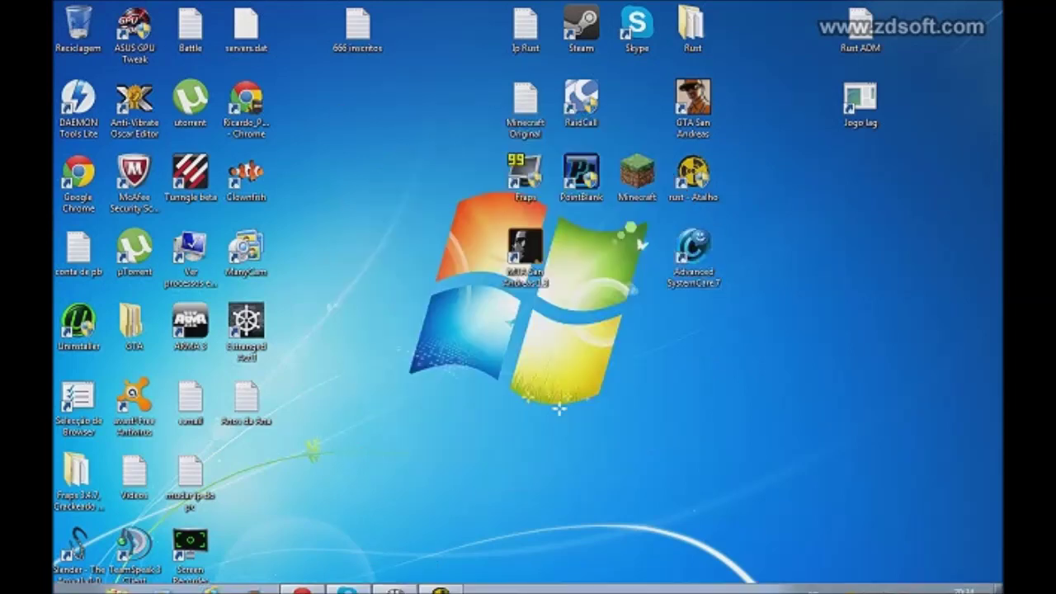
left_click(833, 581)
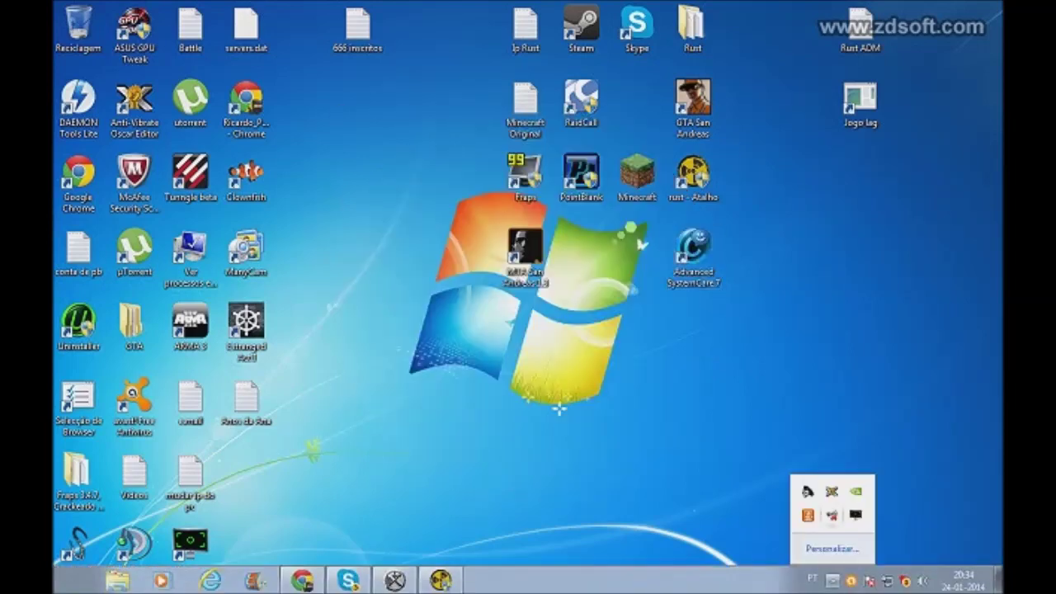
right_click(807, 513)
left_click(826, 382)
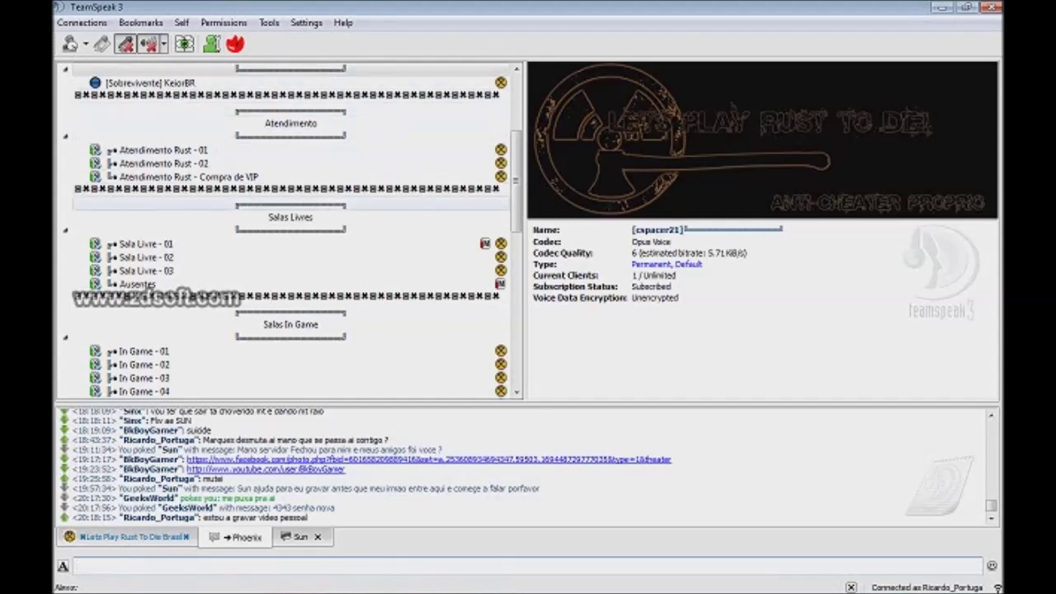
Step: Scroll through the channel tree, then turn on Mute Microphone and Mute Speakers in the toolbar
scroll(289, 232, "up", 5)
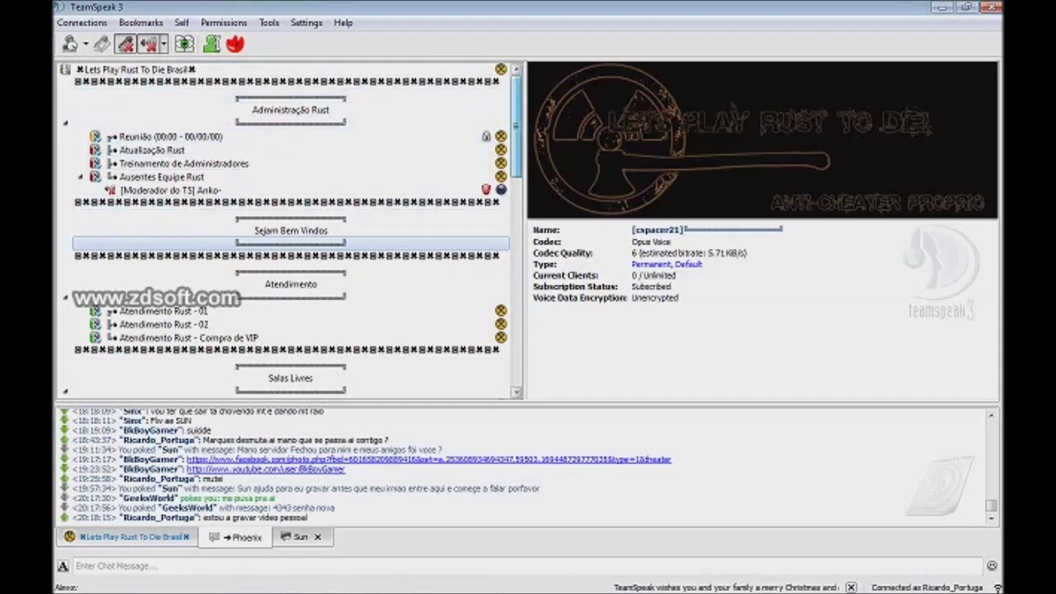
scroll(289, 231, "down", 7)
scroll(289, 231, "down", 5)
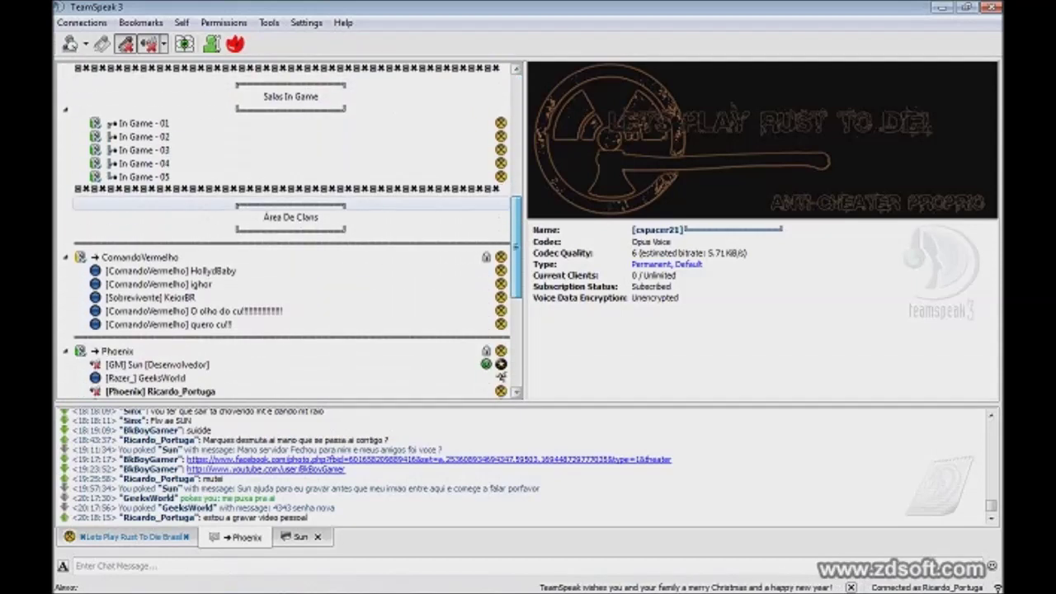
scroll(289, 231, "down", 1)
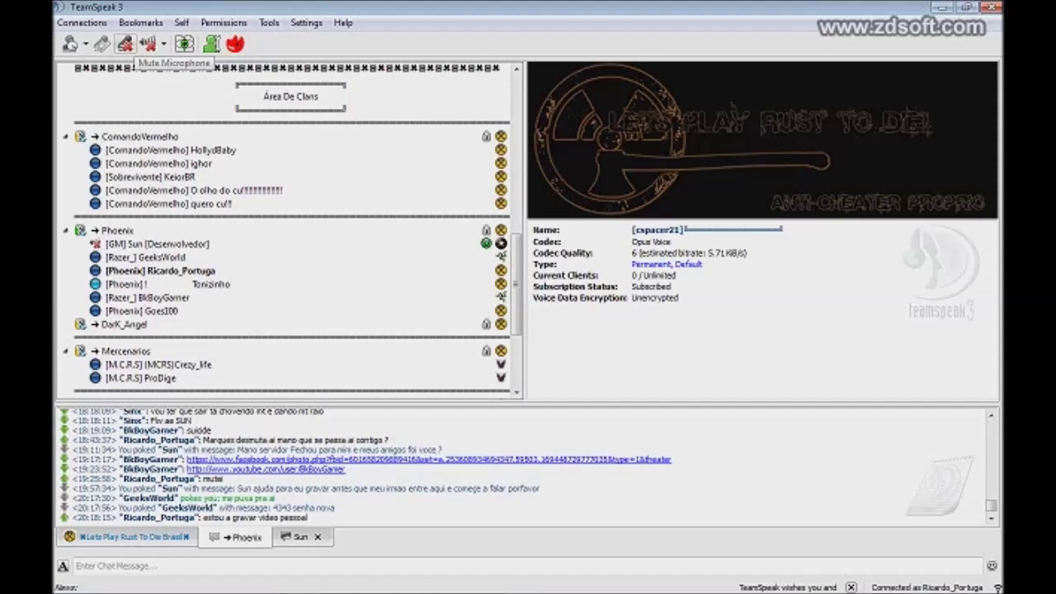
left_click(125, 44)
left_click(148, 44)
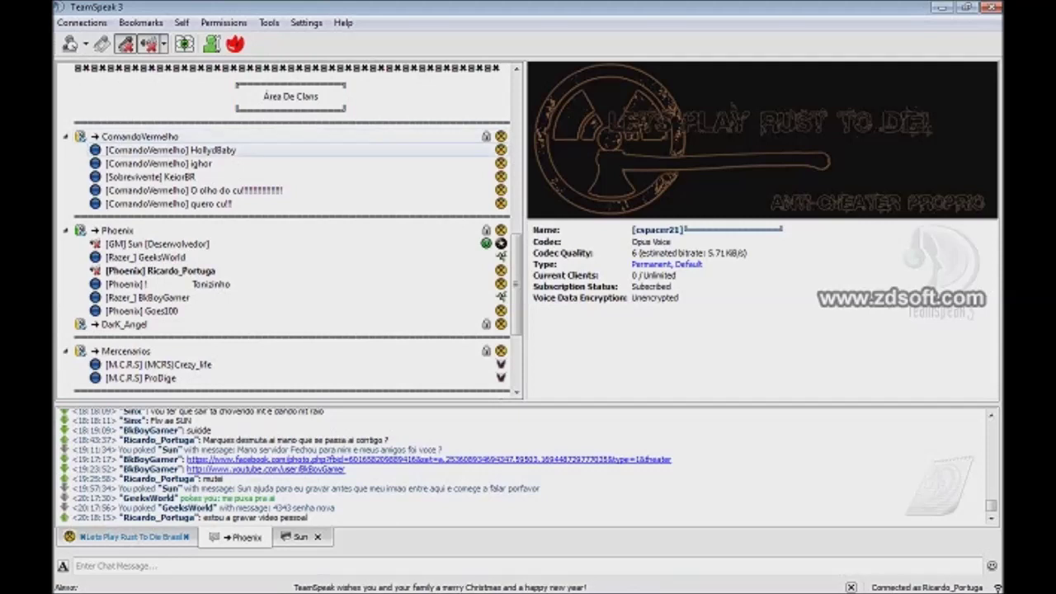
Step: Send 'pessoal so esta va a mostrar o grupo que ainda nao esta todos on' in the Phoenix channel chat
left_click(77, 565)
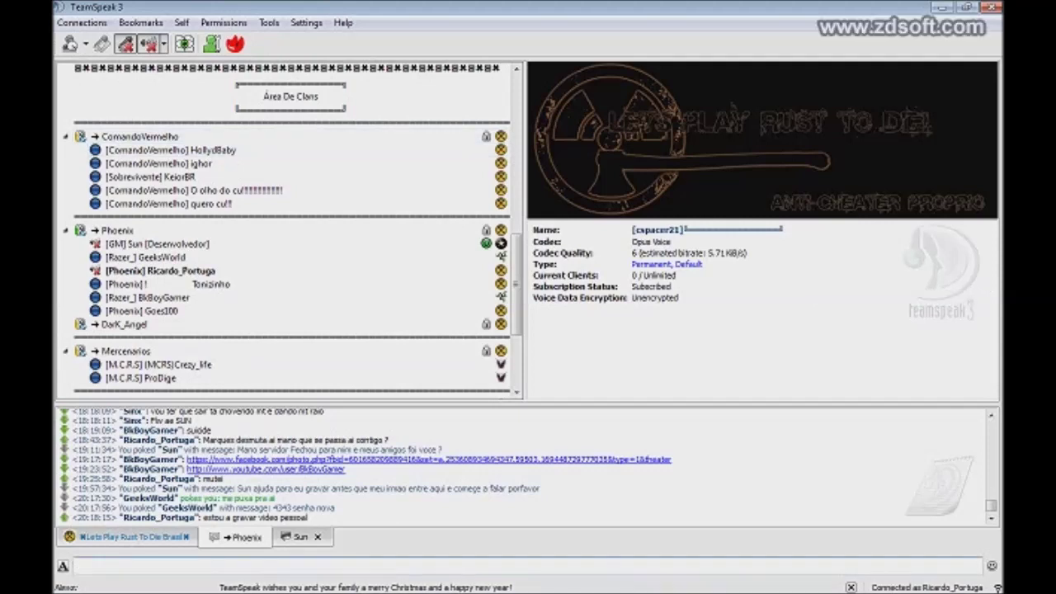
type("pess")
type("oal so es")
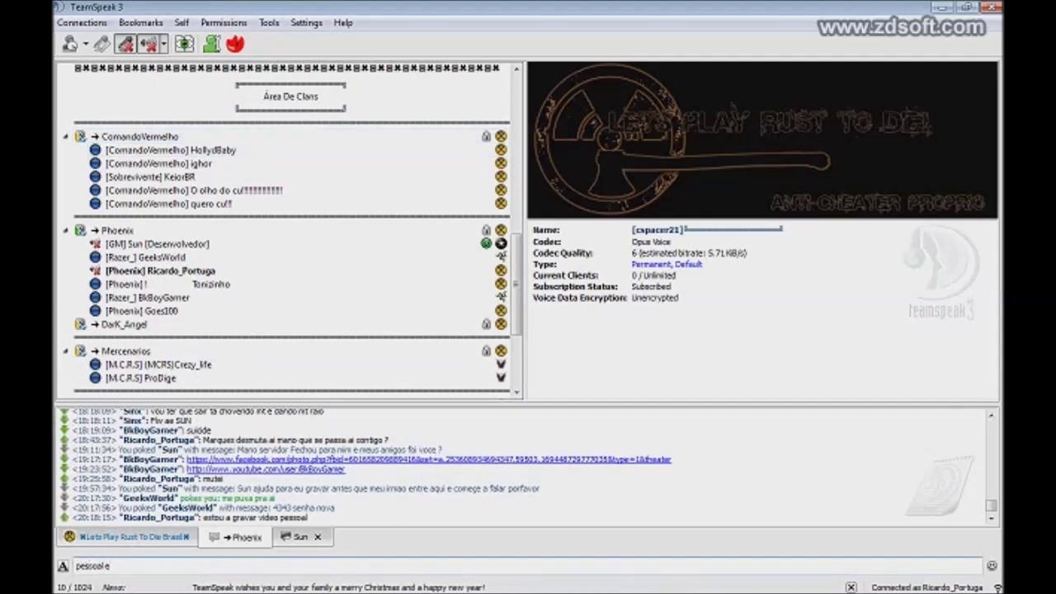
type("ta ")
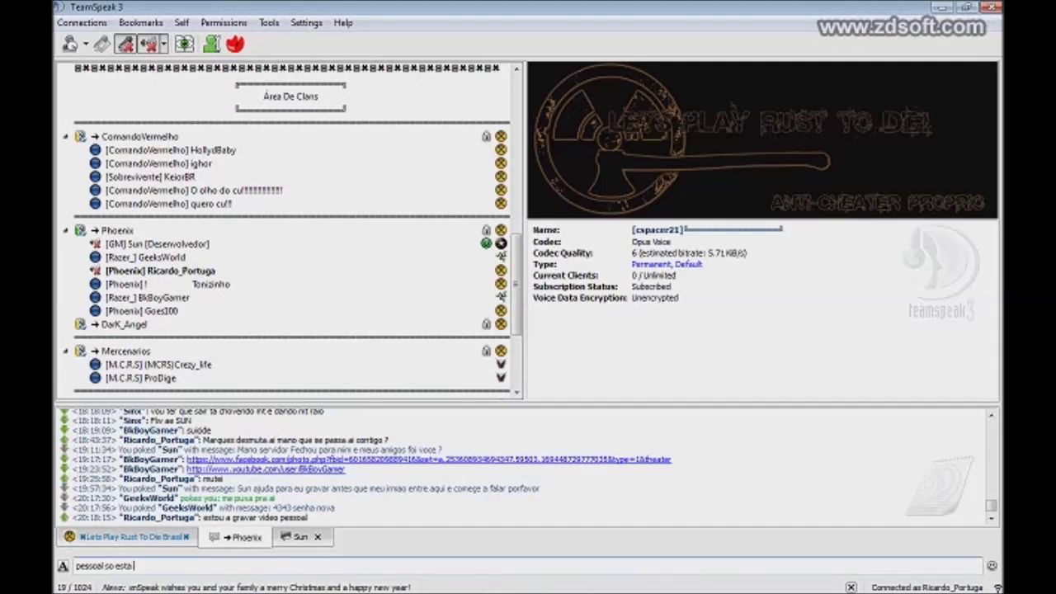
type("va a mostrar ")
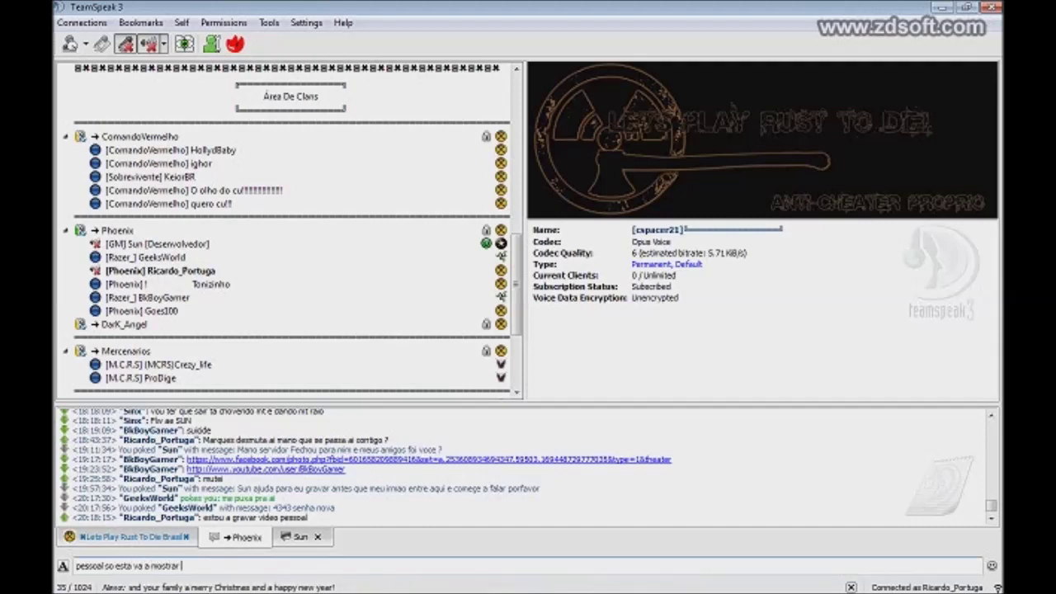
type("o grupo que ainda ")
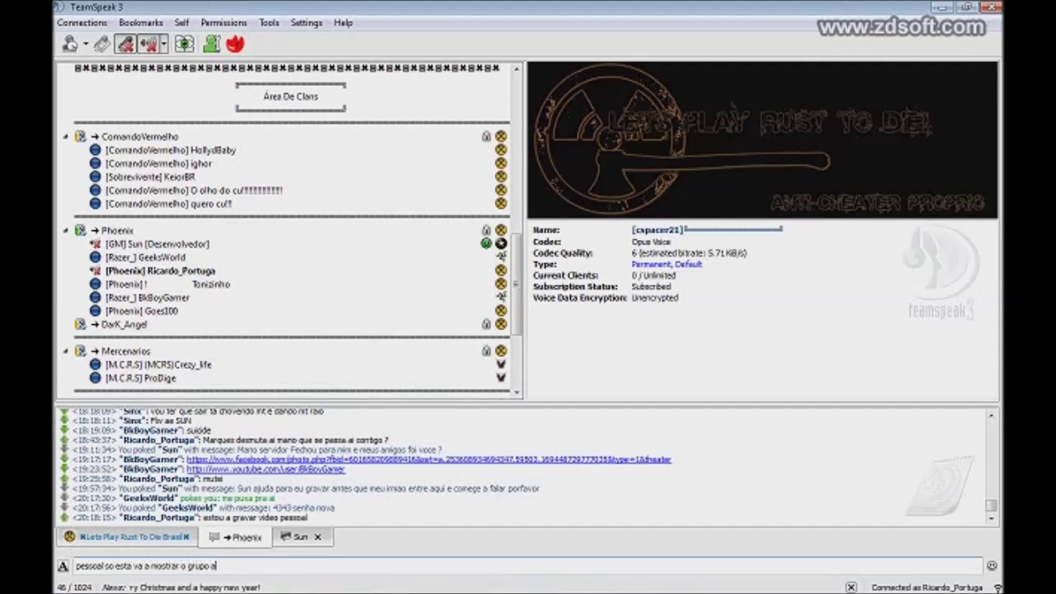
type("nao e")
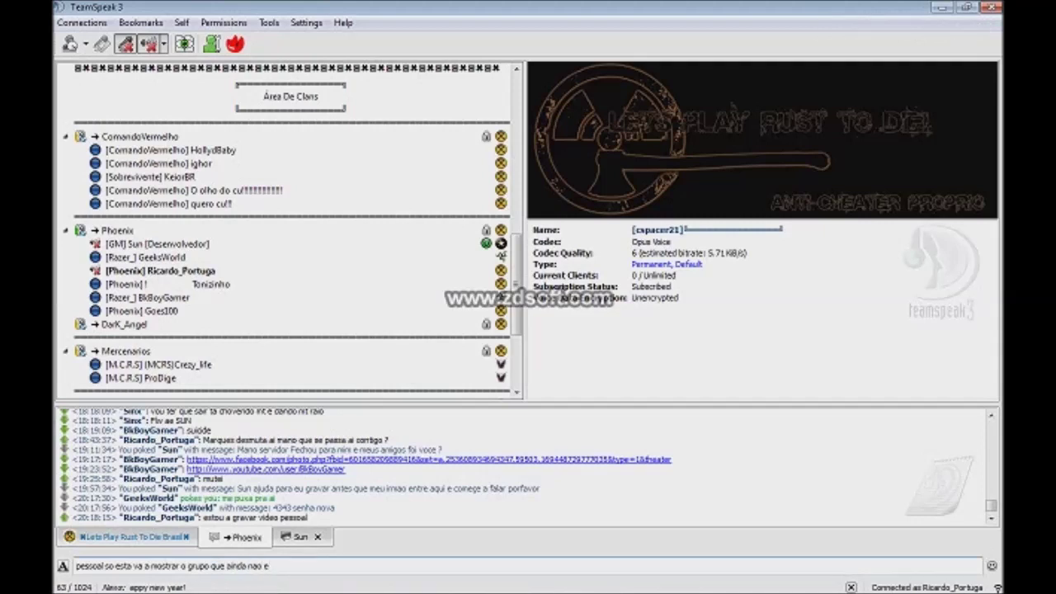
type("sta todos o")
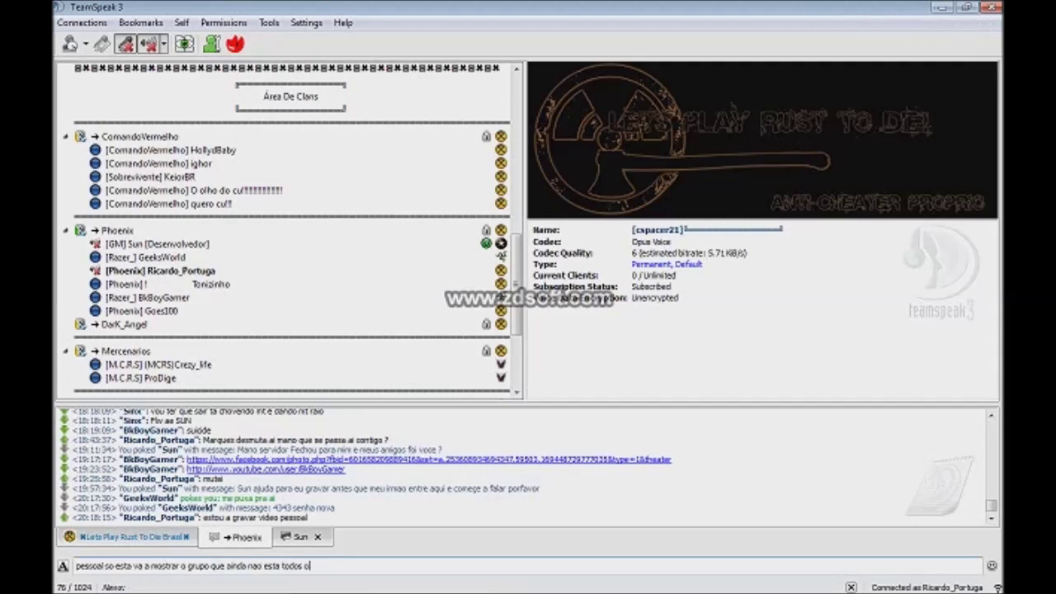
type("n")
key("Return")
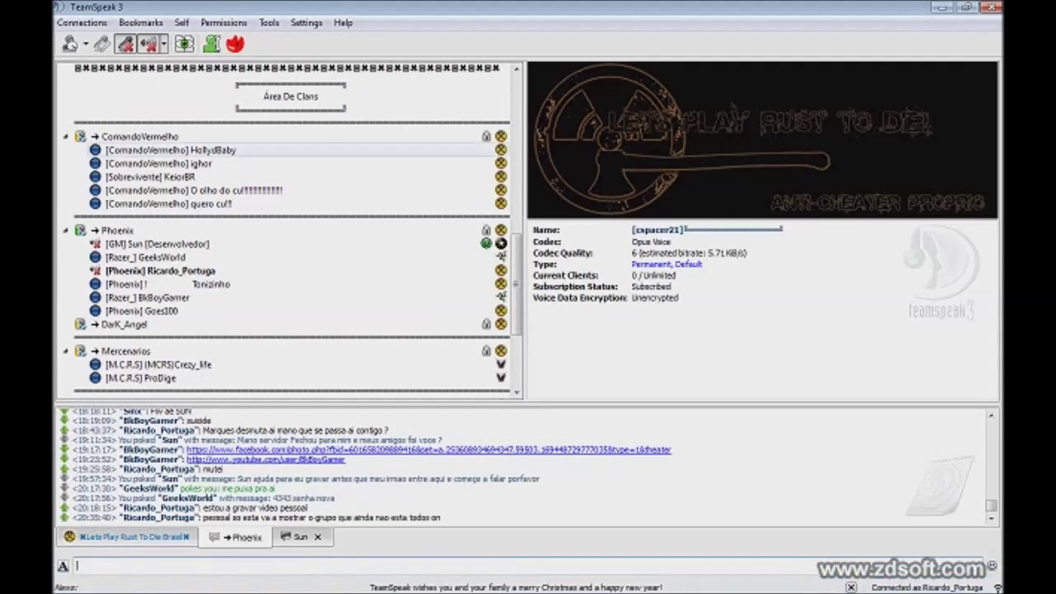
Step: Show the Phoenix channel [GM] user's info: version 3.0.13.1, Server Admin, Desenvolvedor and GM groups
scroll(289, 222, "down", 4)
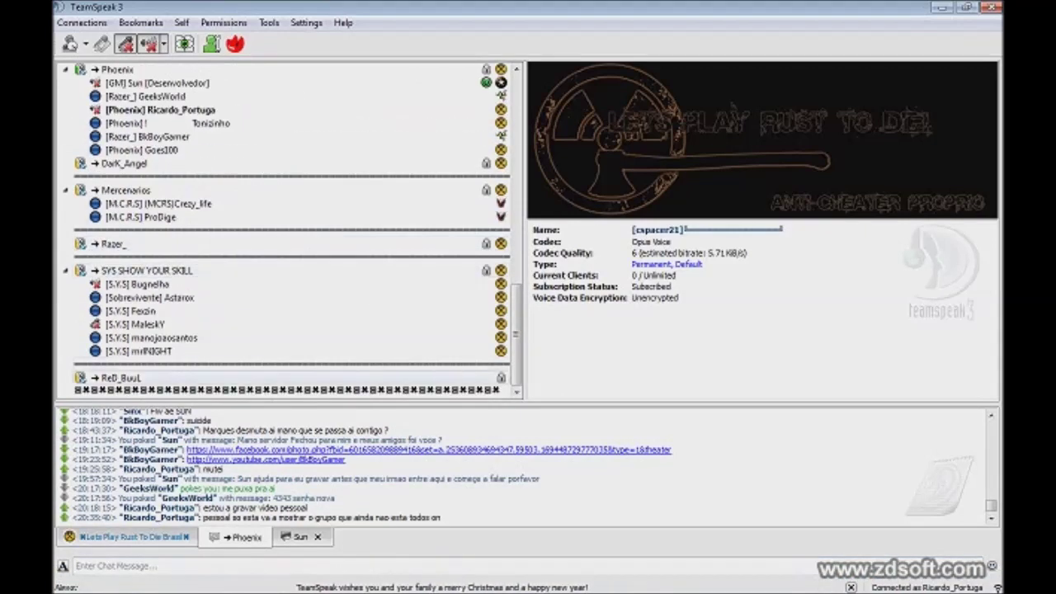
scroll(289, 380, "up", 5)
scroll(289, 244, "up", 10)
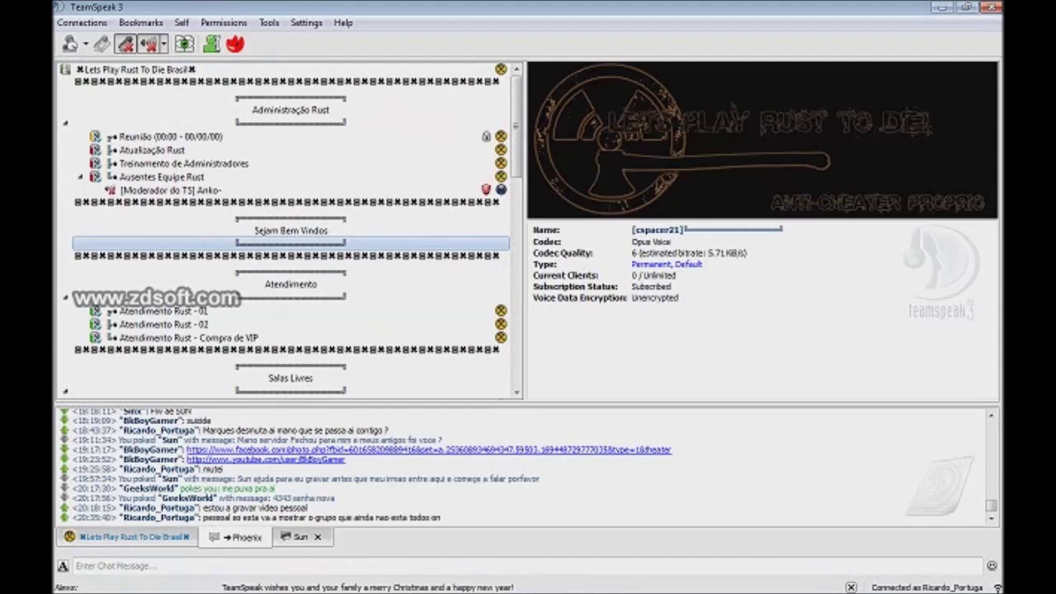
scroll(288, 244, "down", 10)
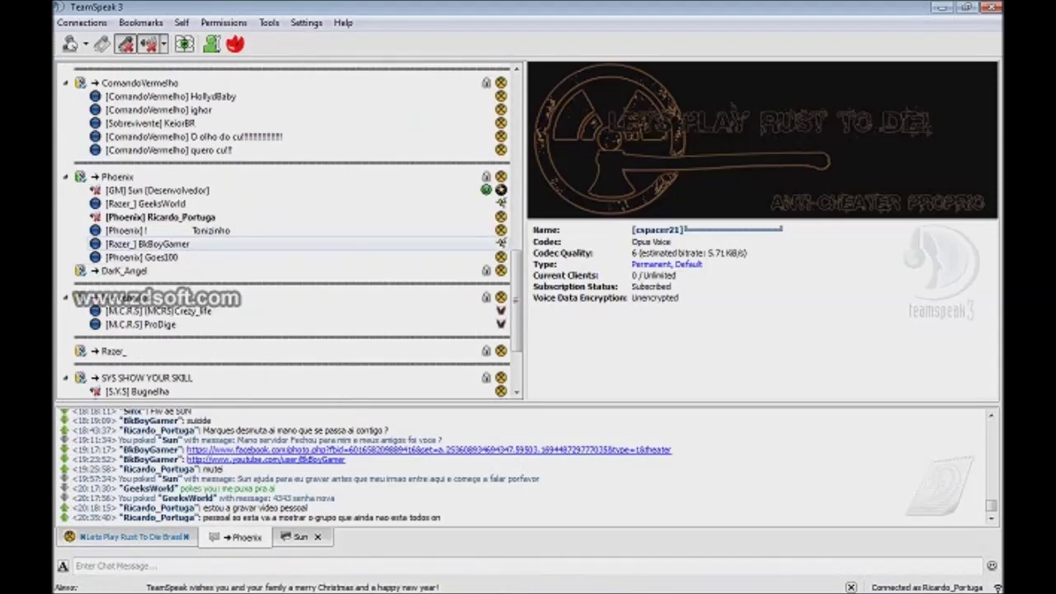
scroll(289, 231, "up", 1)
left_click(156, 230)
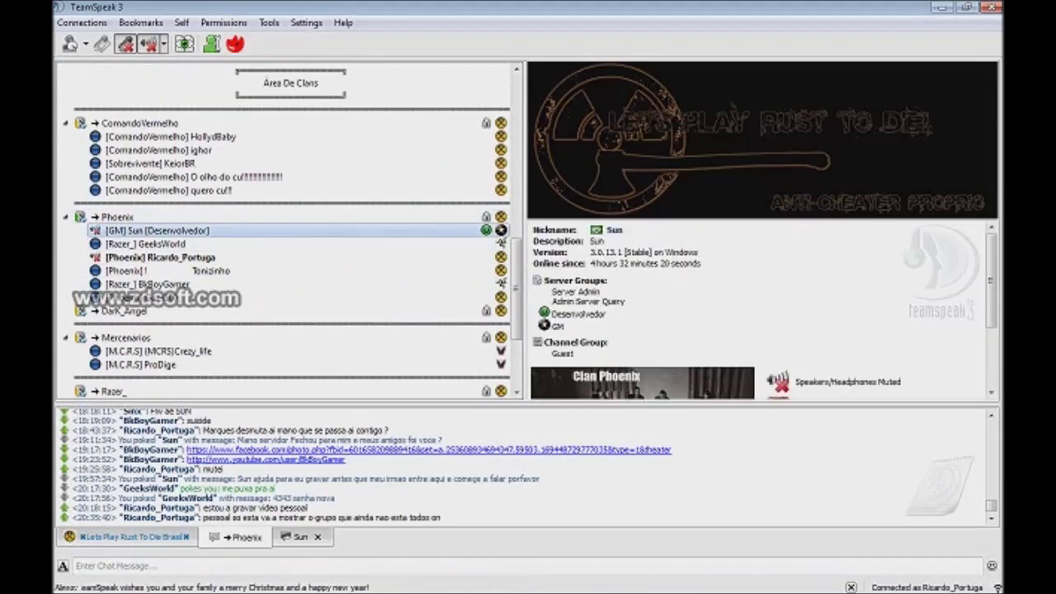
scroll(763, 309, "down", 3)
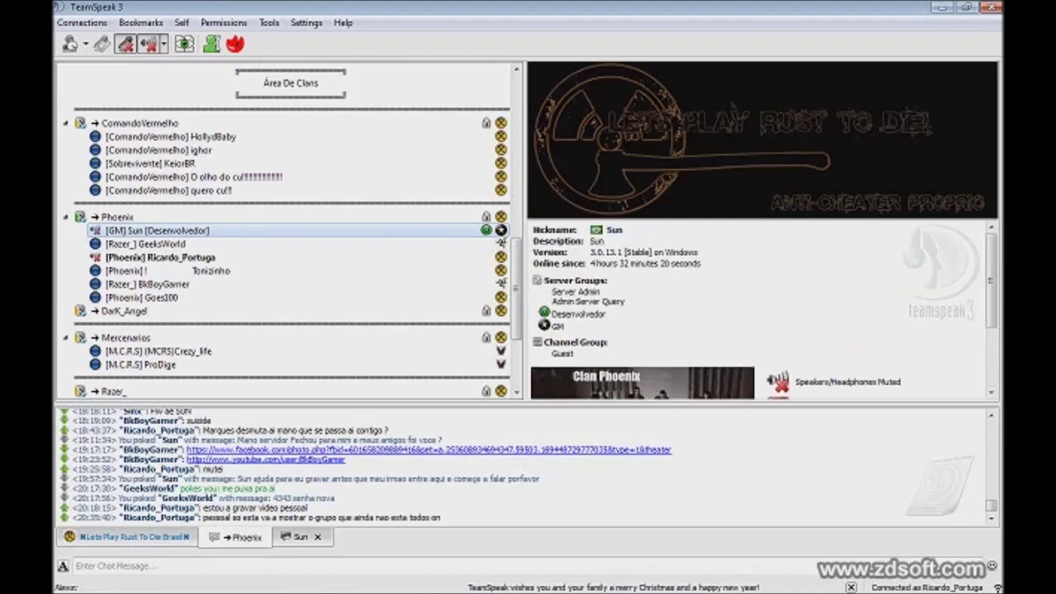
scroll(288, 231, "up", 10)
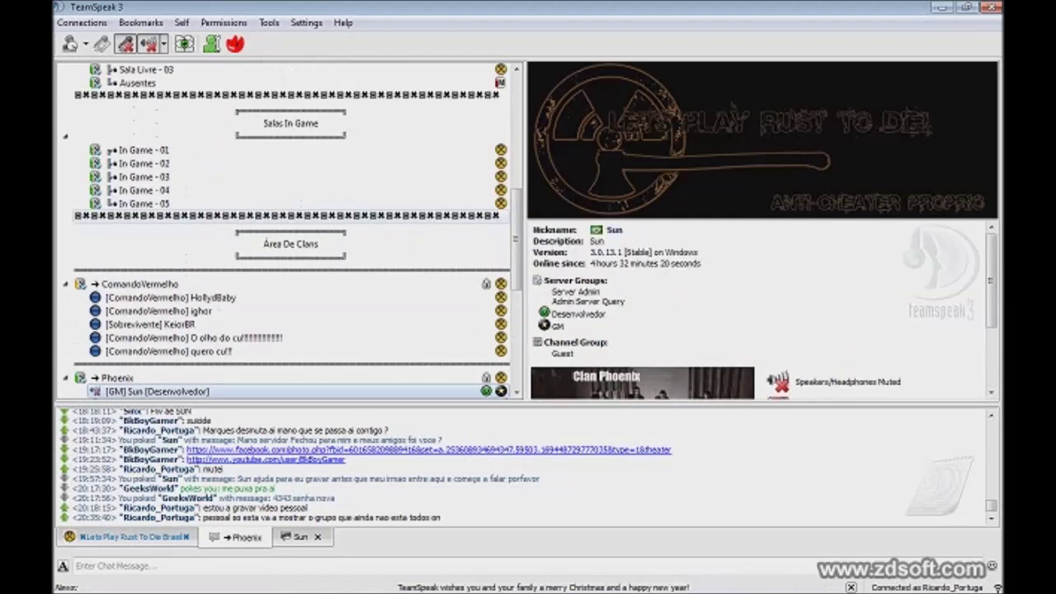
scroll(289, 231, "up", 5)
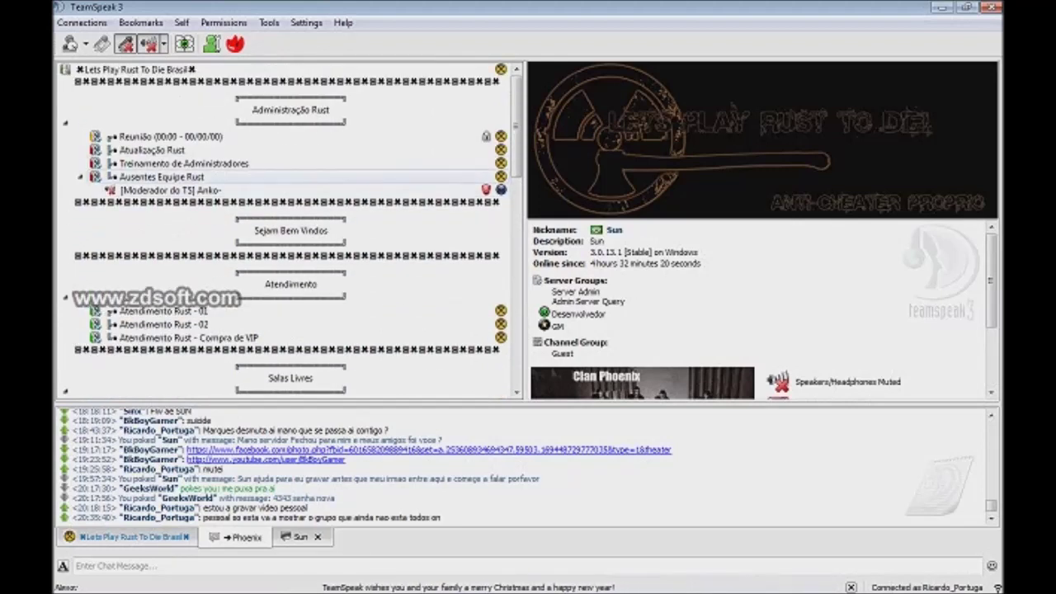
scroll(289, 231, "down", 6)
scroll(289, 231, "down", 5)
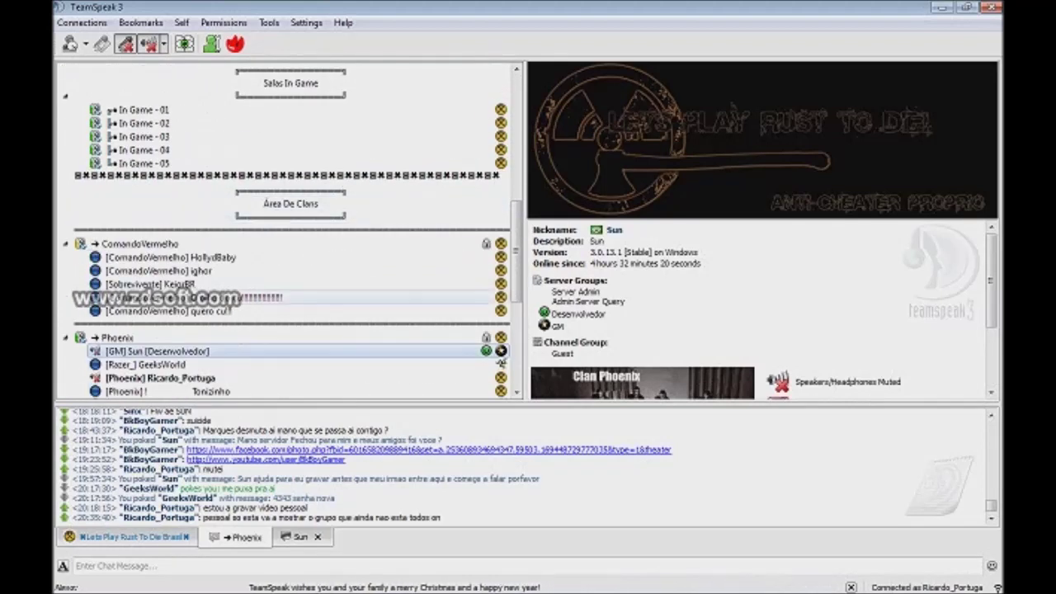
mouse_move(487, 590)
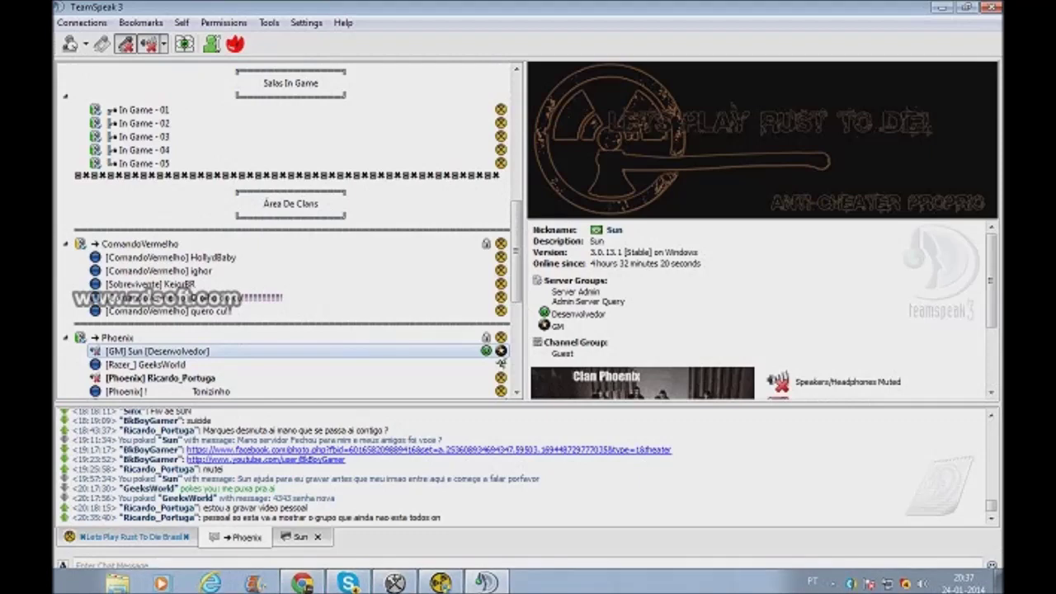
Step: Minimize TeamSpeak, bring up the Skype conversations window, dismiss its options menu, then hide it
left_click(942, 7)
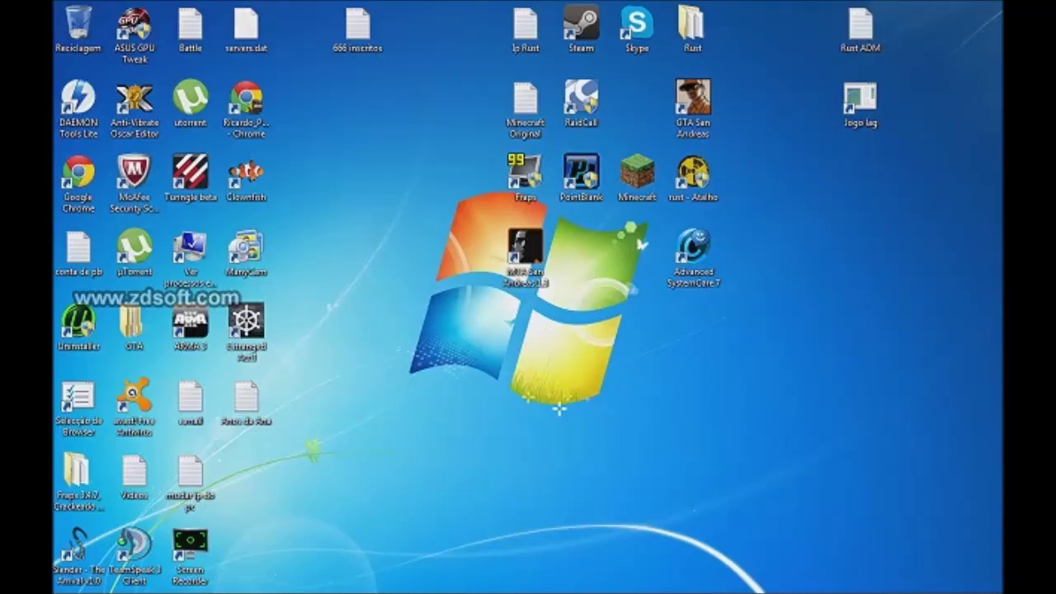
left_click(347, 579)
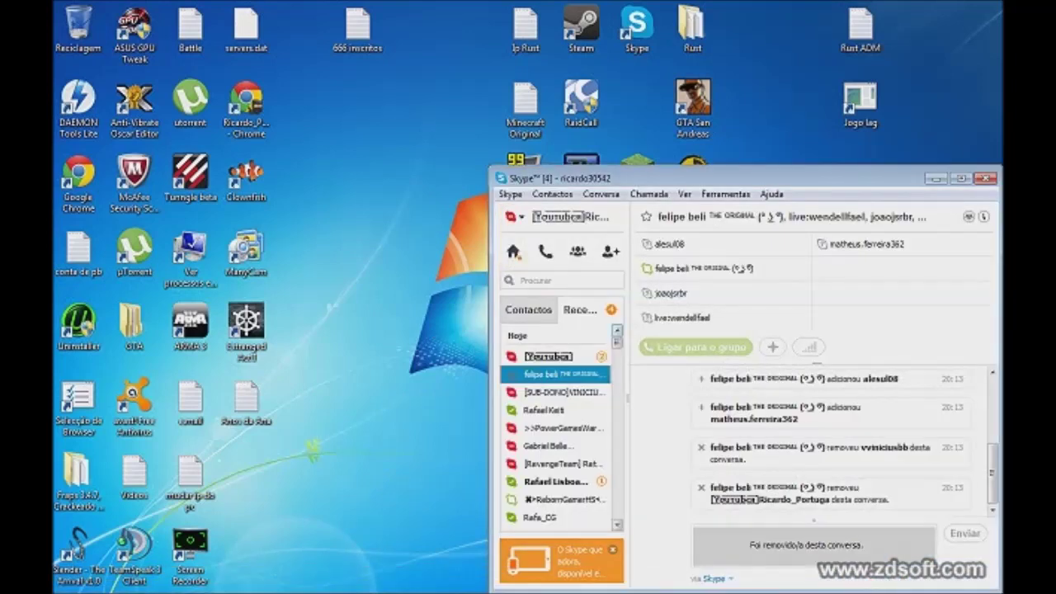
left_click(510, 194)
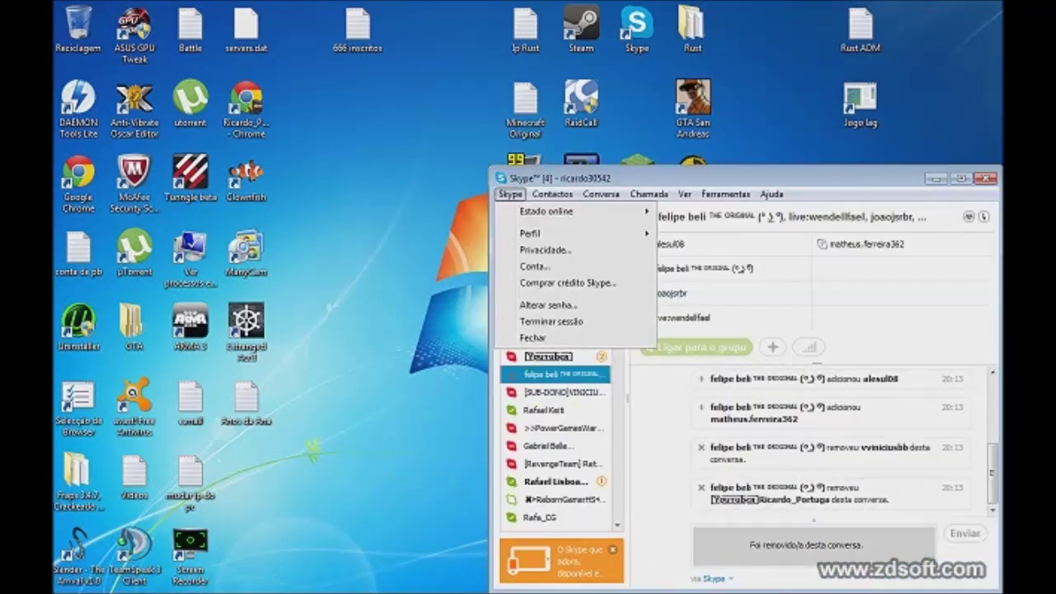
key("Escape")
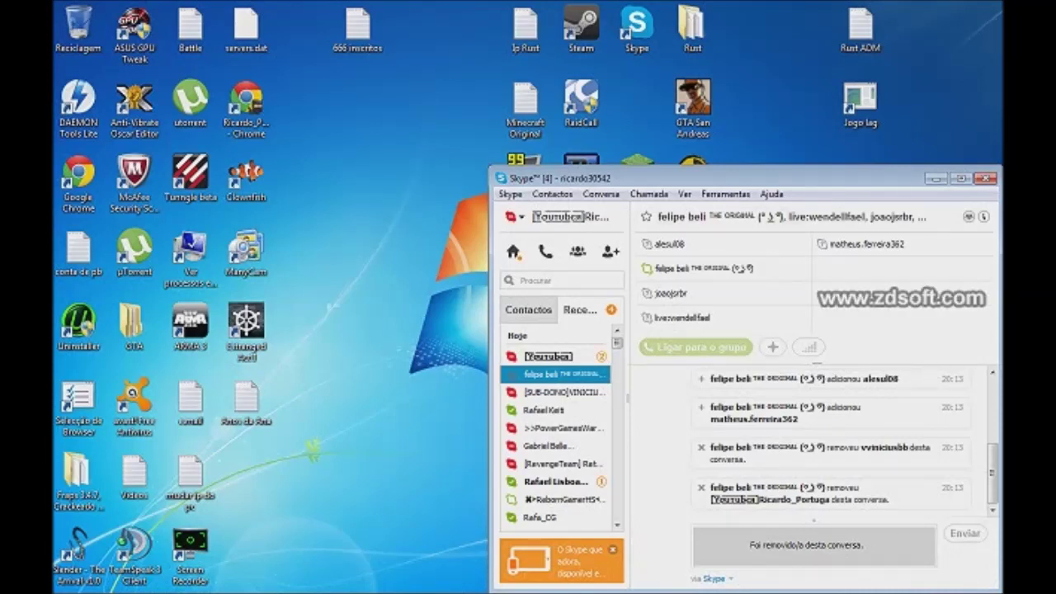
key("super+d")
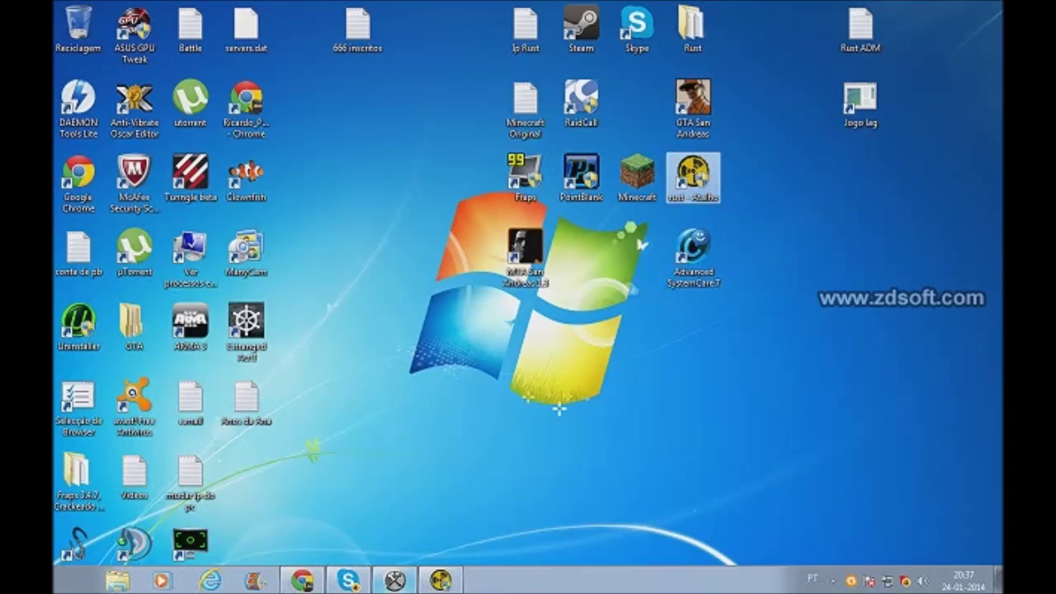
Step: Briefly restore and minimise the browser, open the Rust game folder, then close it
left_click(302, 580)
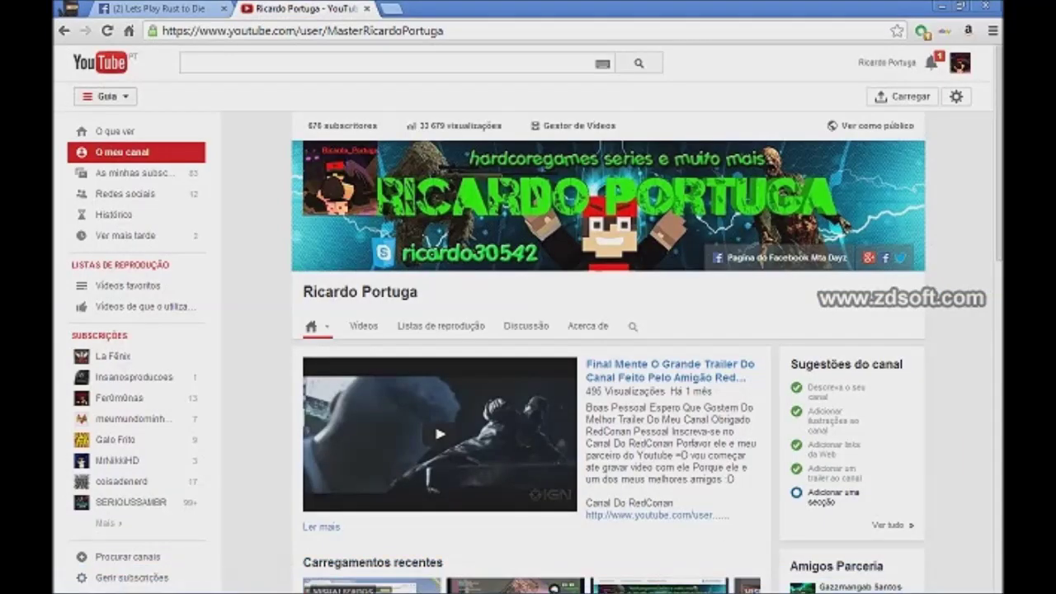
left_click(942, 6)
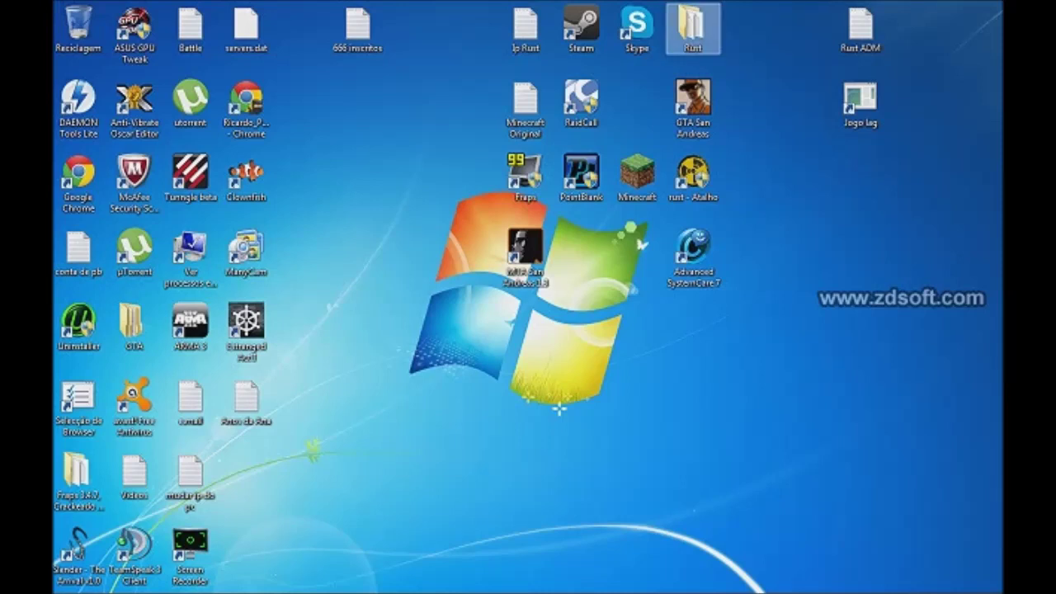
key("Return")
left_click_drag(274, 487, 346, 482)
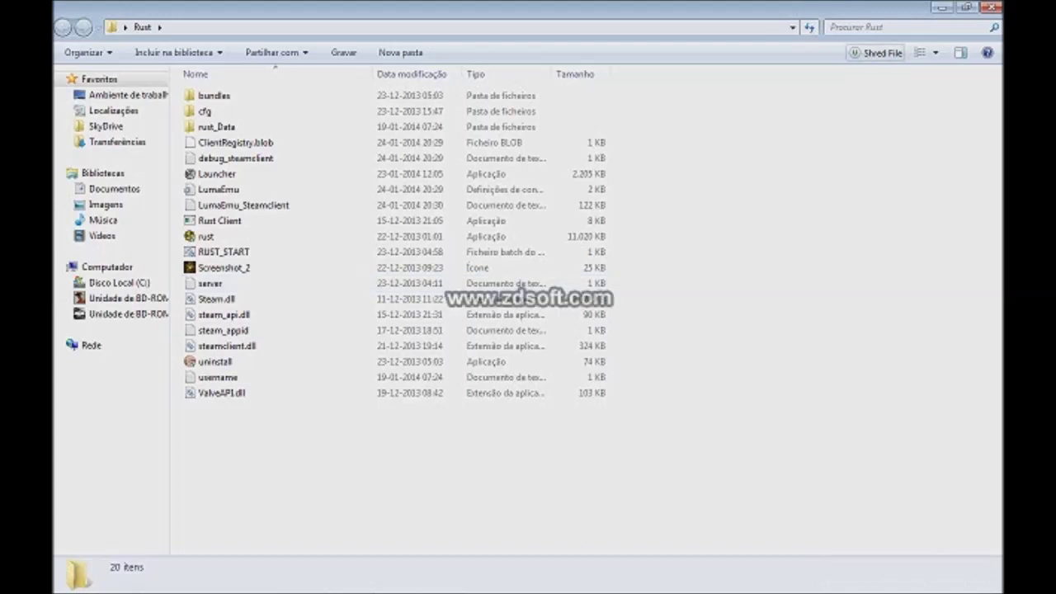
left_click(991, 6)
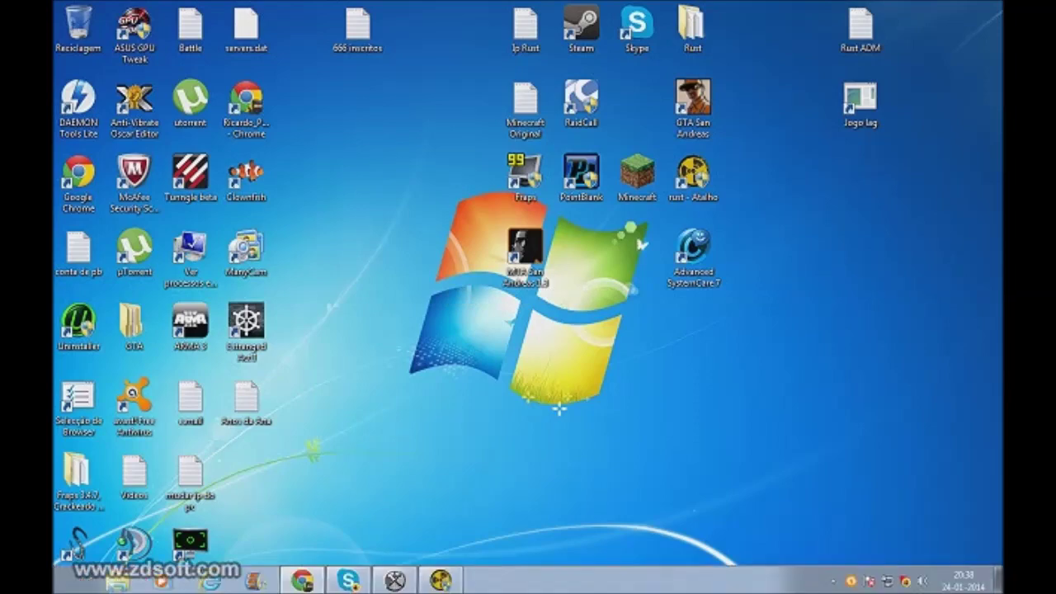
Step: Restore Chrome, switch to the Facebook tab, and browse the account's own profile timeline
left_click(302, 580)
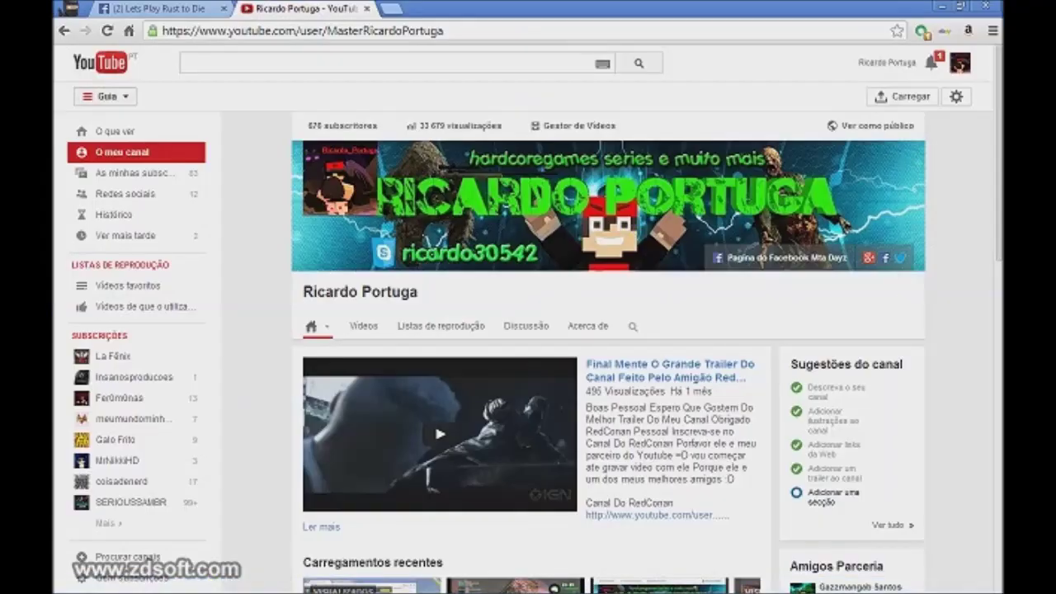
key("ctrl+Tab")
left_click(742, 60)
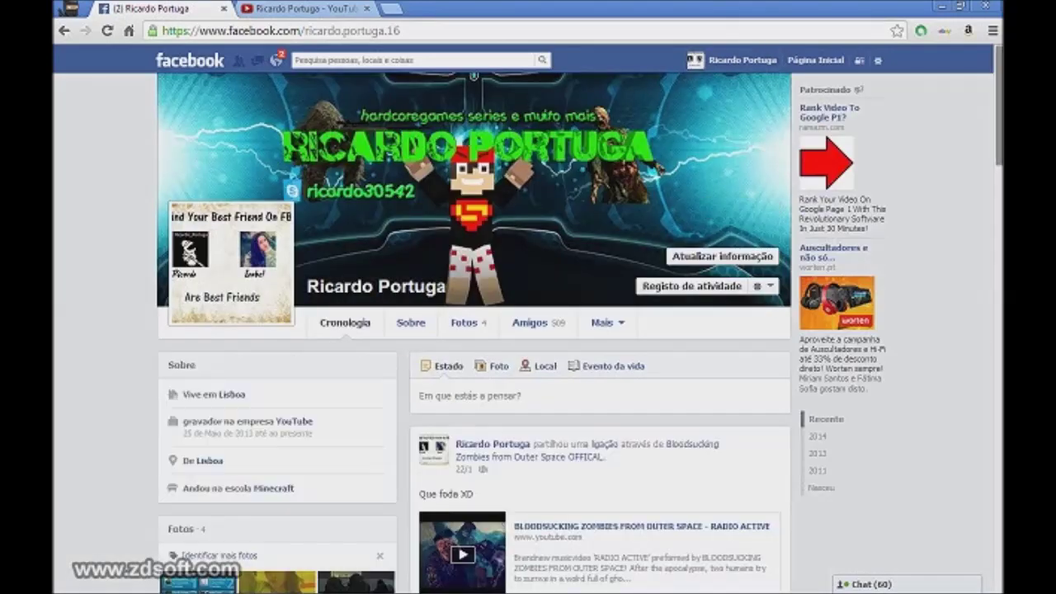
scroll(528, 330, "down", 5)
scroll(475, 330, "up", 5)
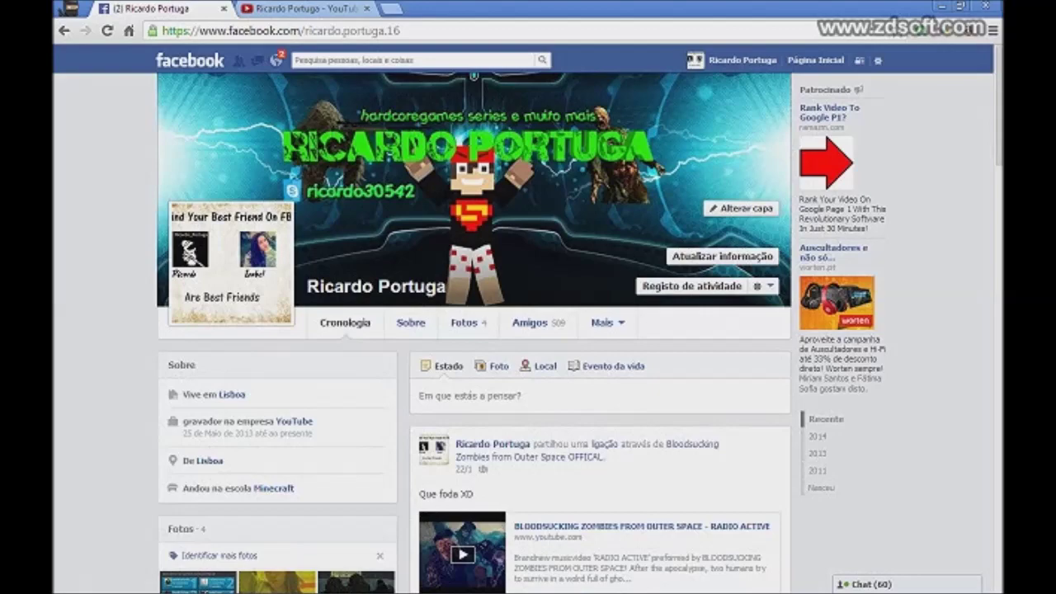
scroll(475, 330, "down", 10)
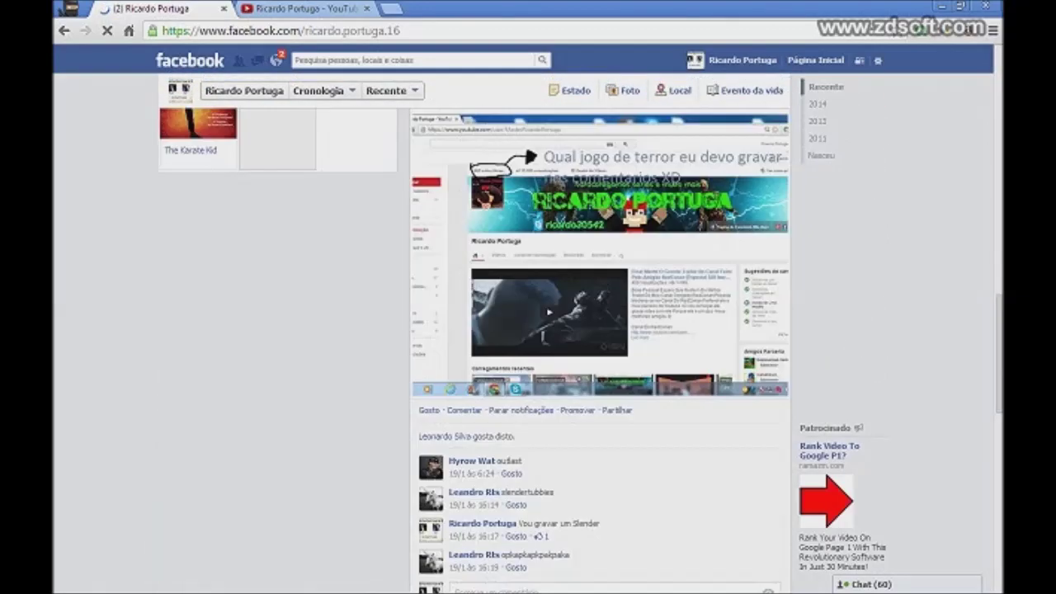
scroll(476, 330, "up", 7)
scroll(475, 330, "up", 3)
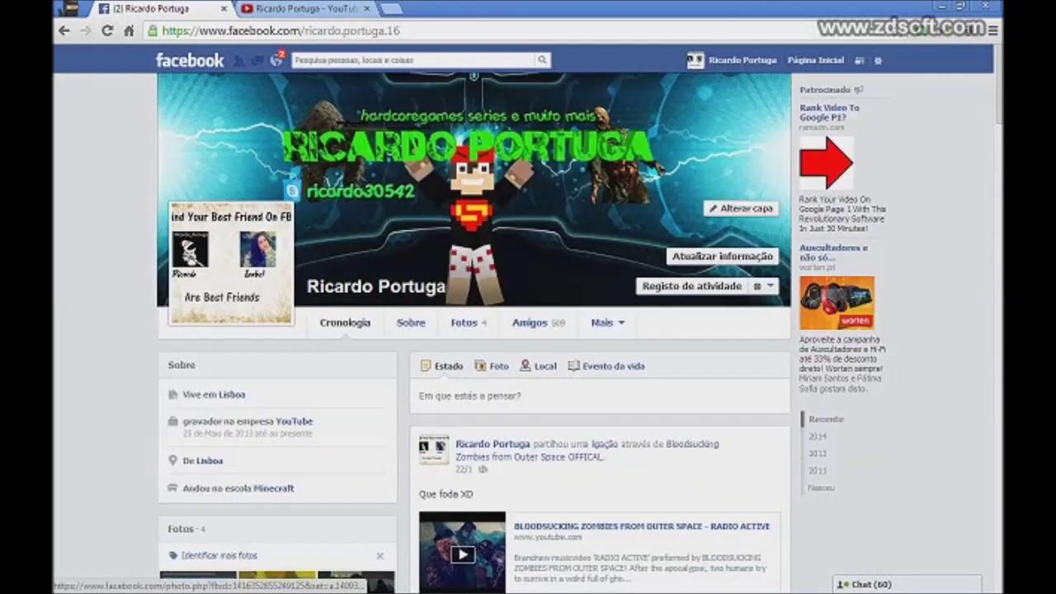
scroll(475, 330, "down", 3)
scroll(475, 330, "up", 3)
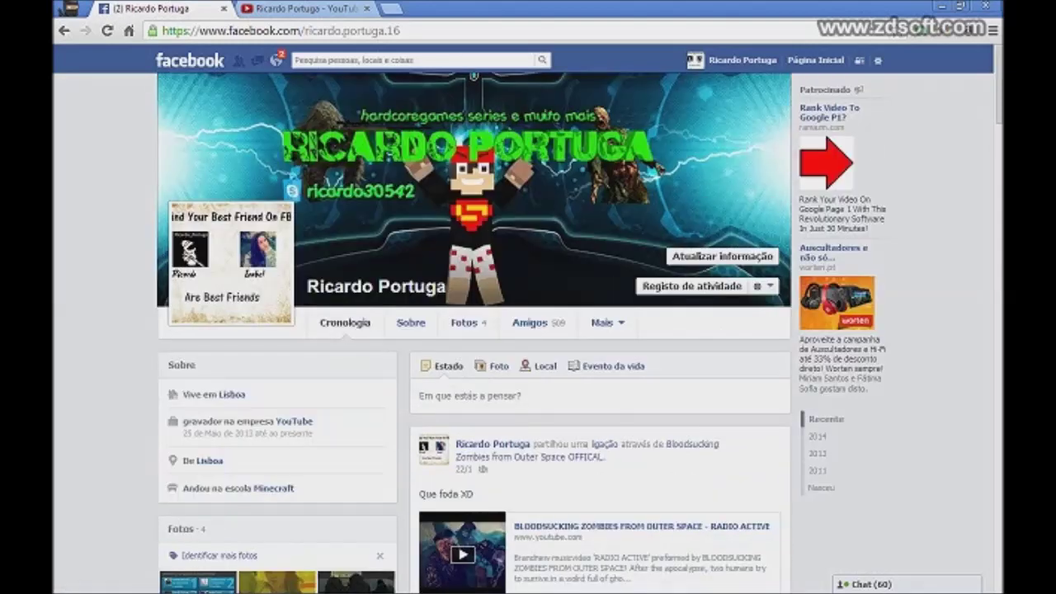
Step: Search Facebook for 'MTA' and open the MTA Dayz Com Amigos O_O page
left_click(413, 59)
type("MTA")
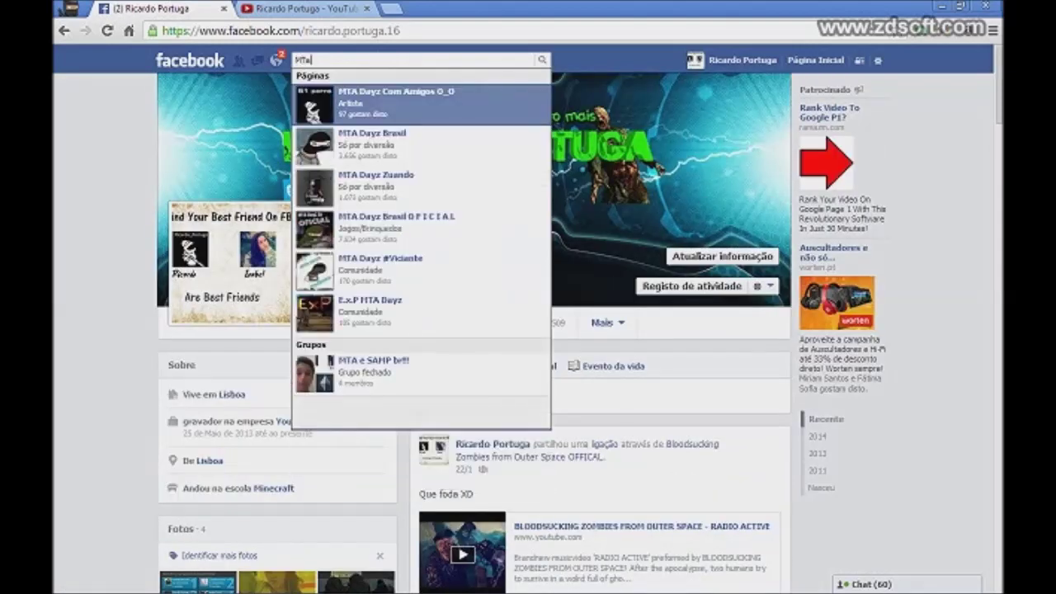
key("Return")
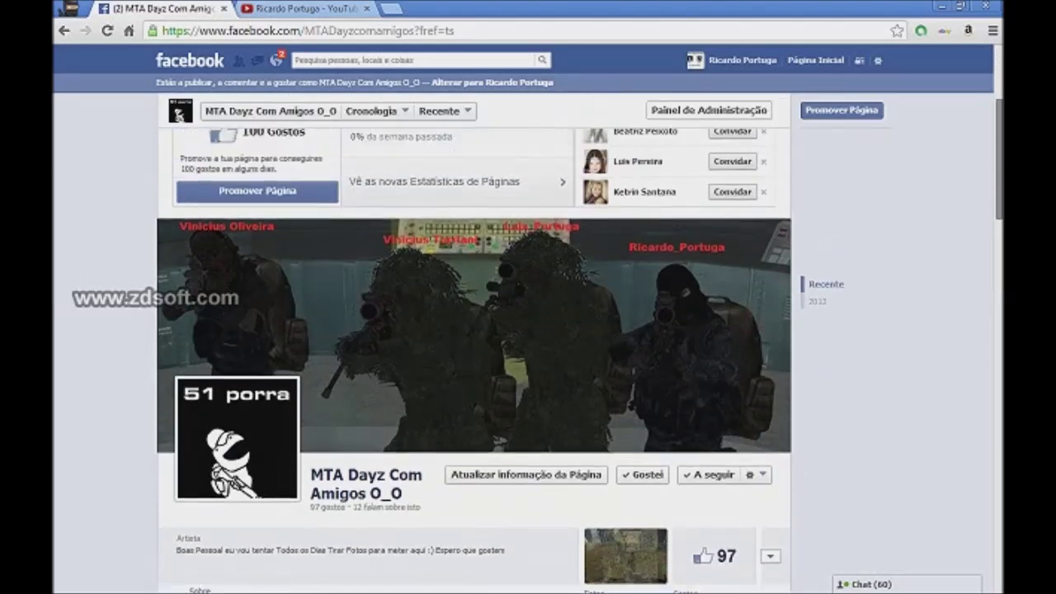
scroll(528, 330, "down", 1)
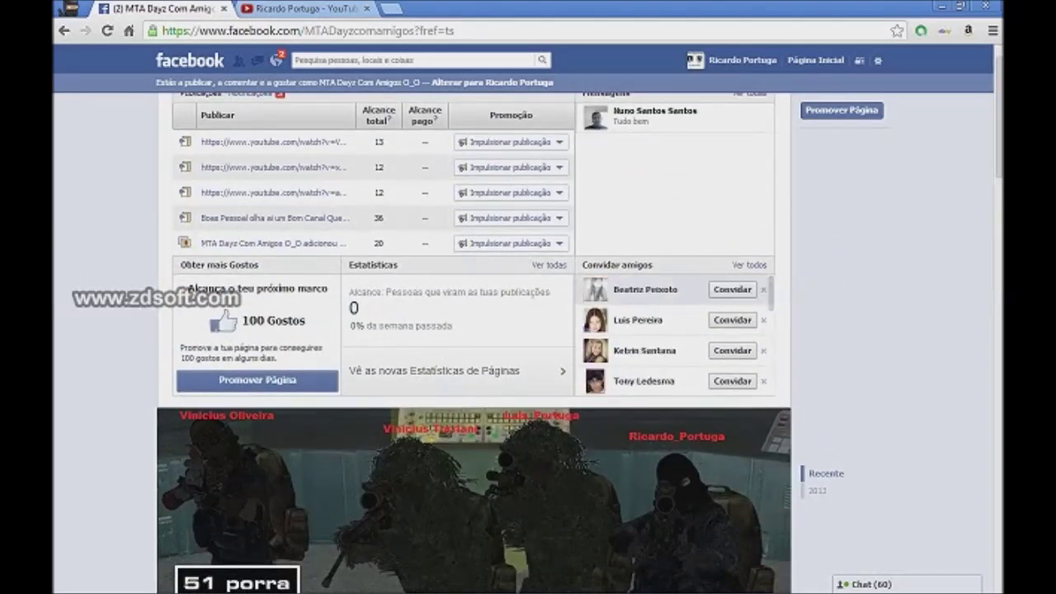
Step: Invite all thirteen suggested friends to like the page
left_click(732, 289)
left_click(732, 289)
left_click(732, 289)
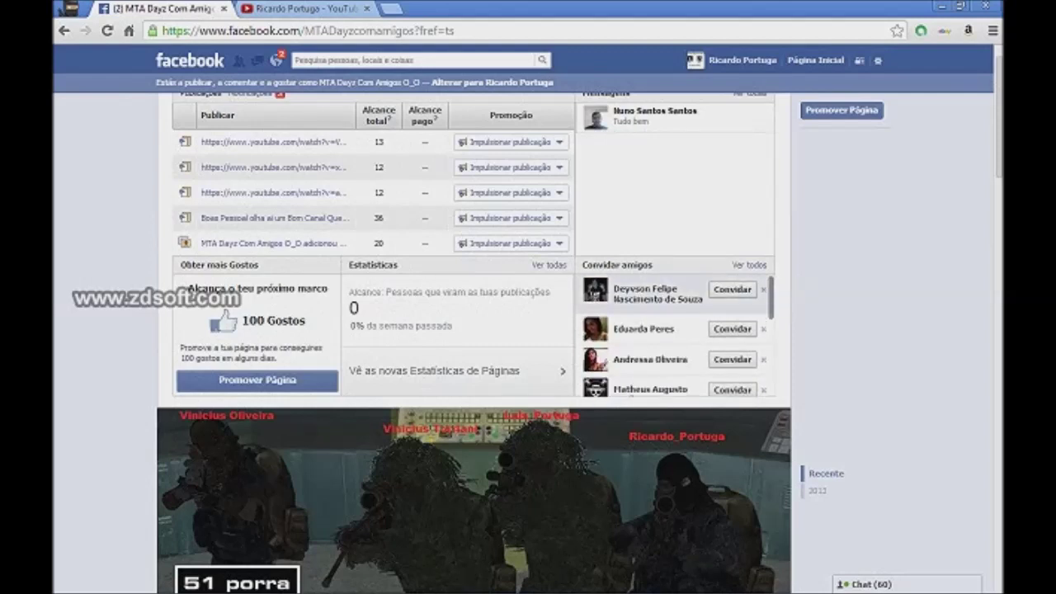
left_click(732, 289)
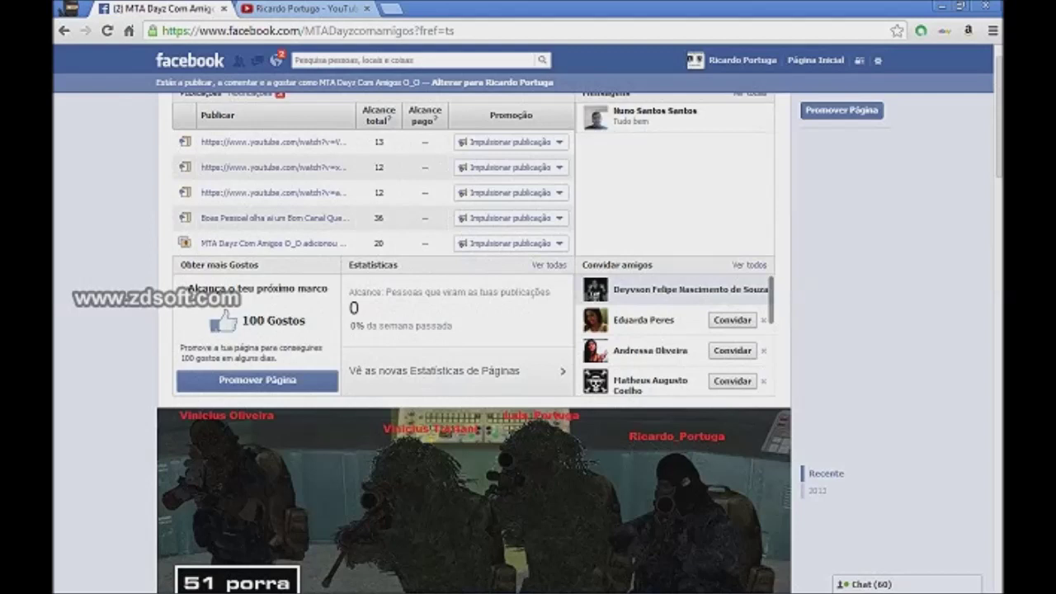
left_click(732, 289)
left_click(732, 289)
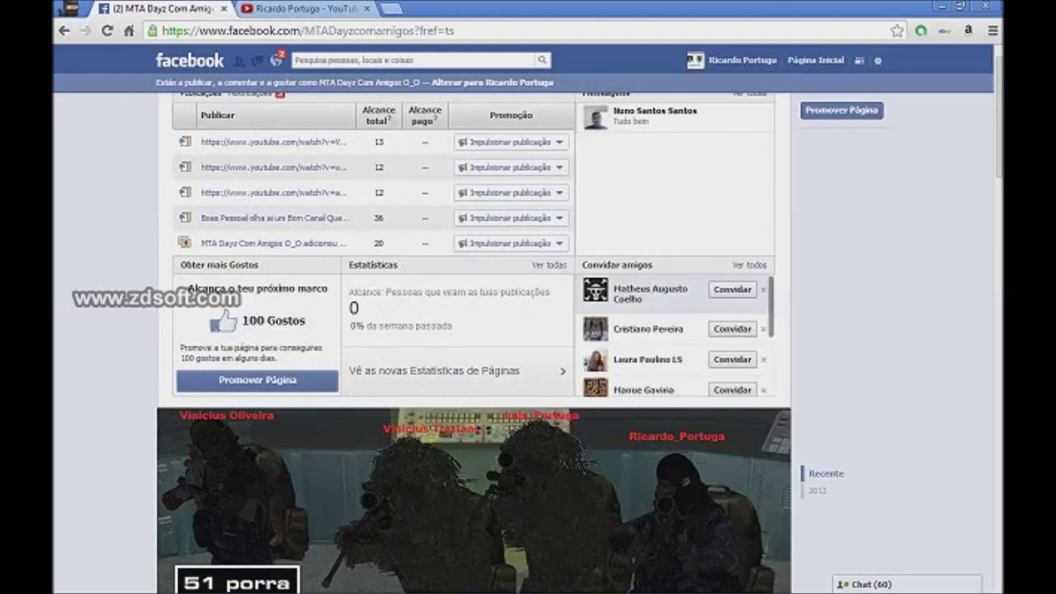
left_click(732, 289)
left_click(731, 289)
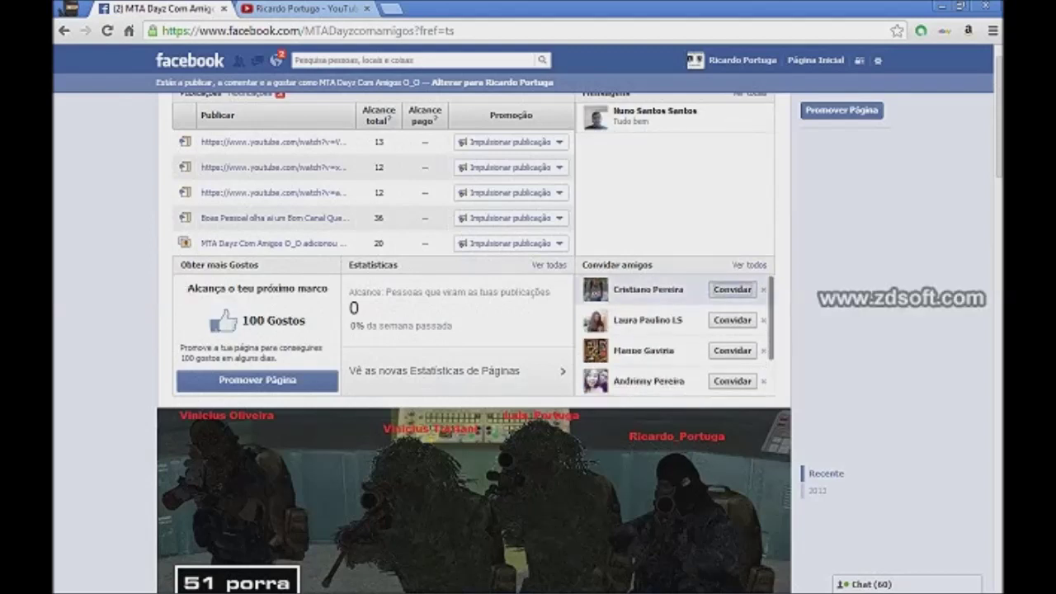
left_click(732, 289)
left_click(731, 289)
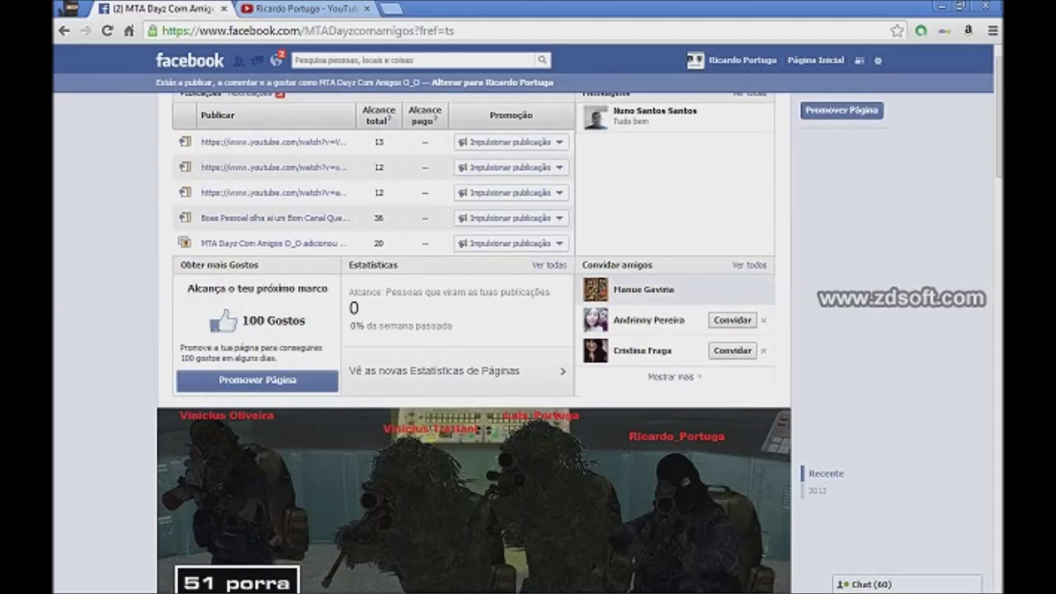
left_click(732, 289)
left_click(732, 289)
left_click(671, 284)
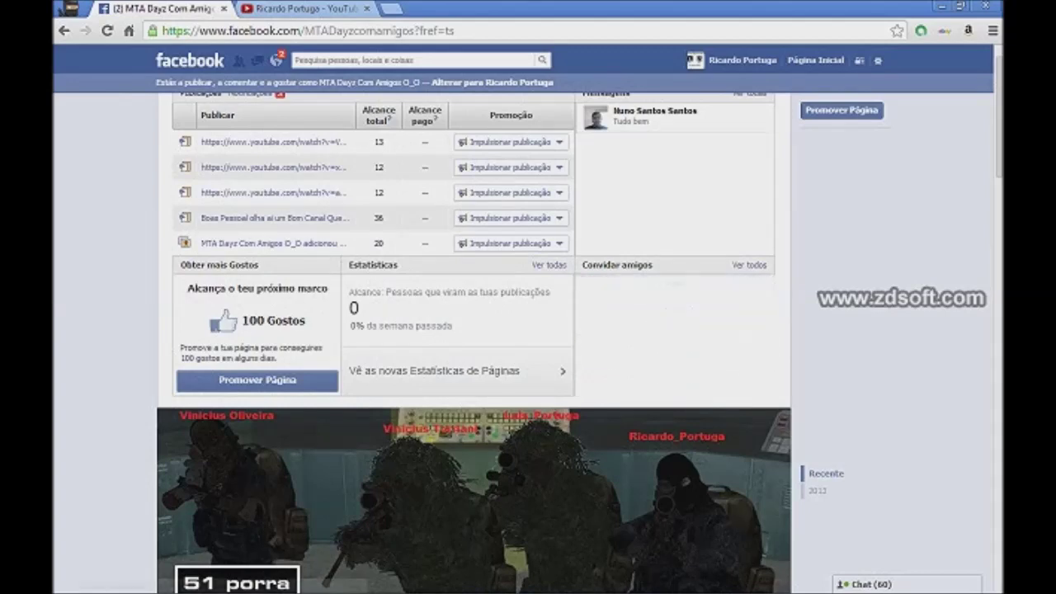
scroll(475, 342, "down", 4)
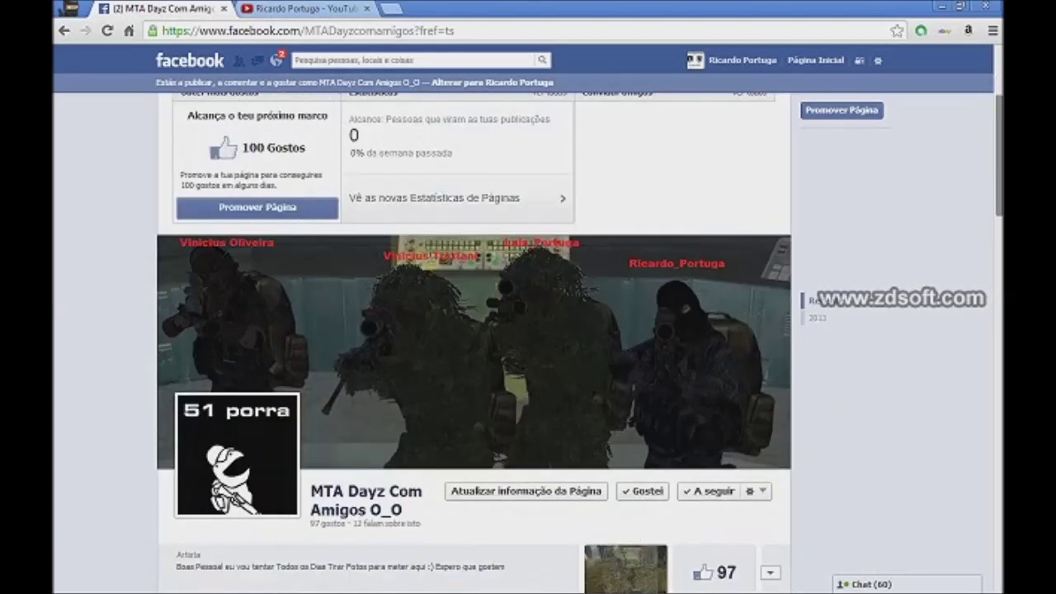
scroll(474, 342, "down", 1)
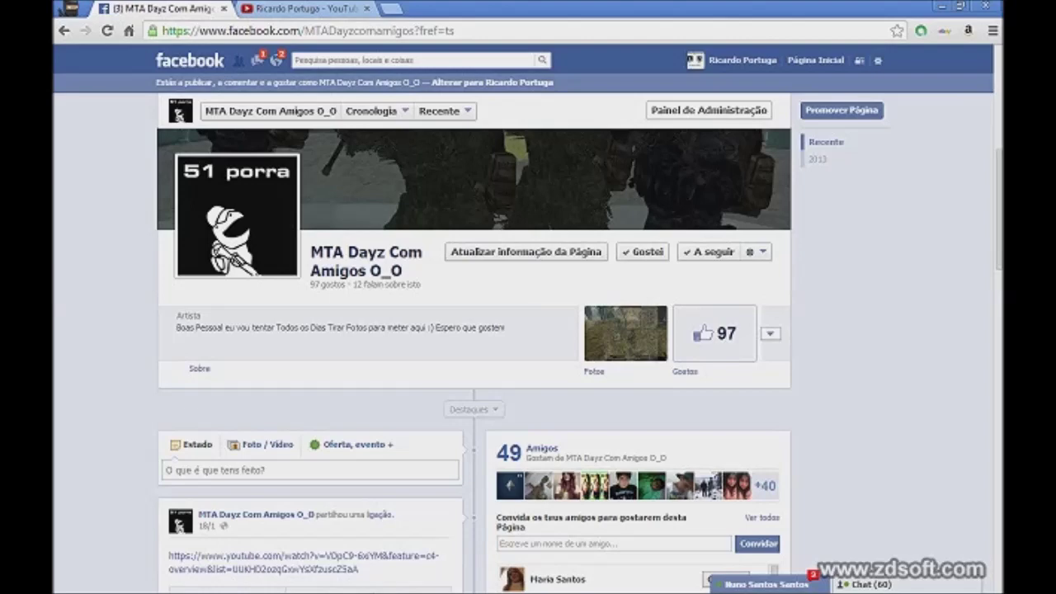
Step: Open the page admin panel, browse the YouTube channel home page, then minimise Chrome
left_click(709, 109)
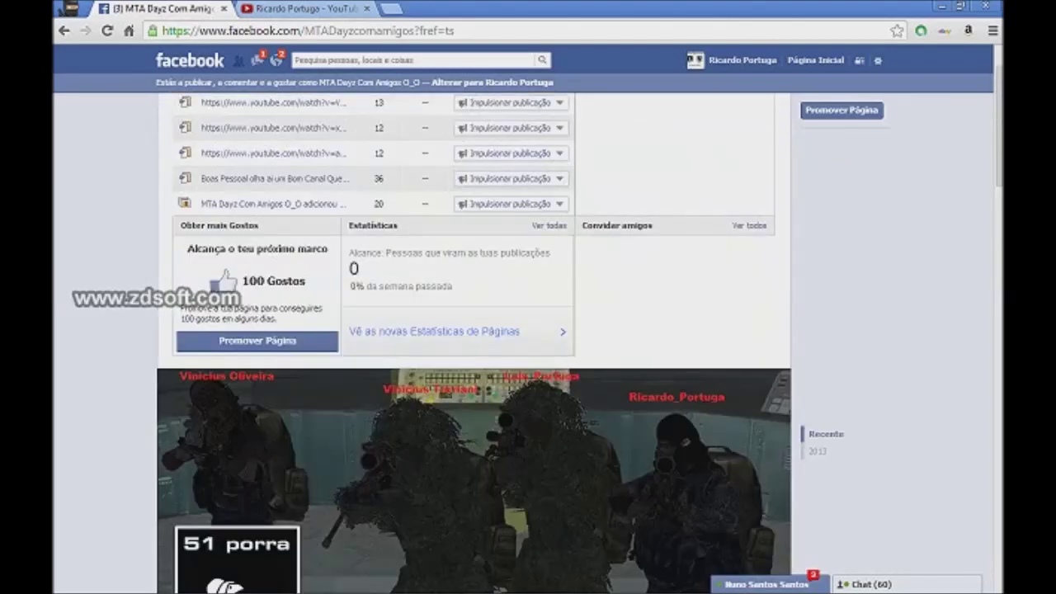
left_click(301, 8)
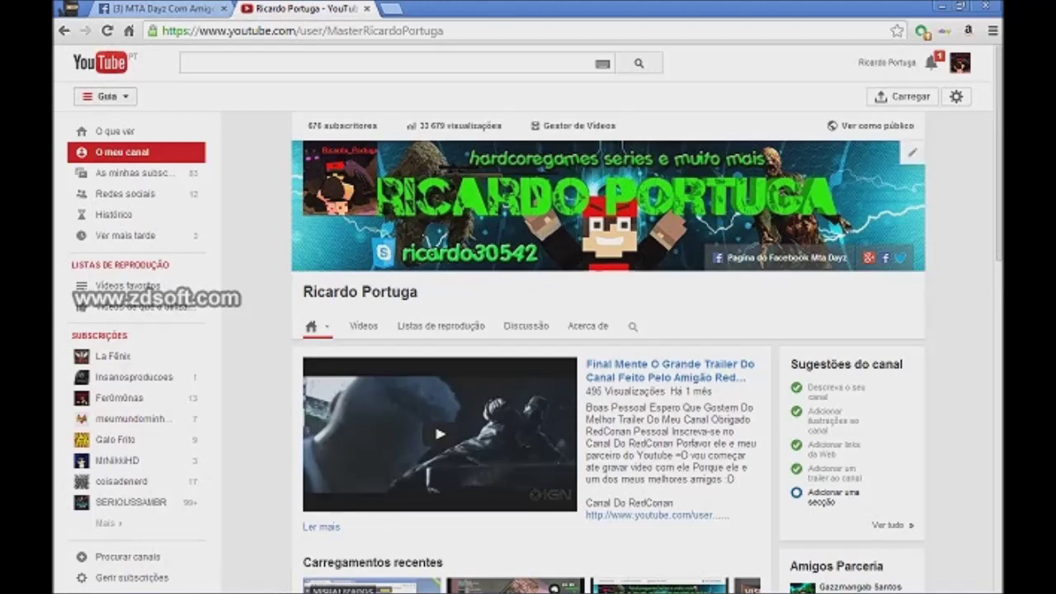
scroll(452, 294, "down", 10)
scroll(446, 295, "up", 10)
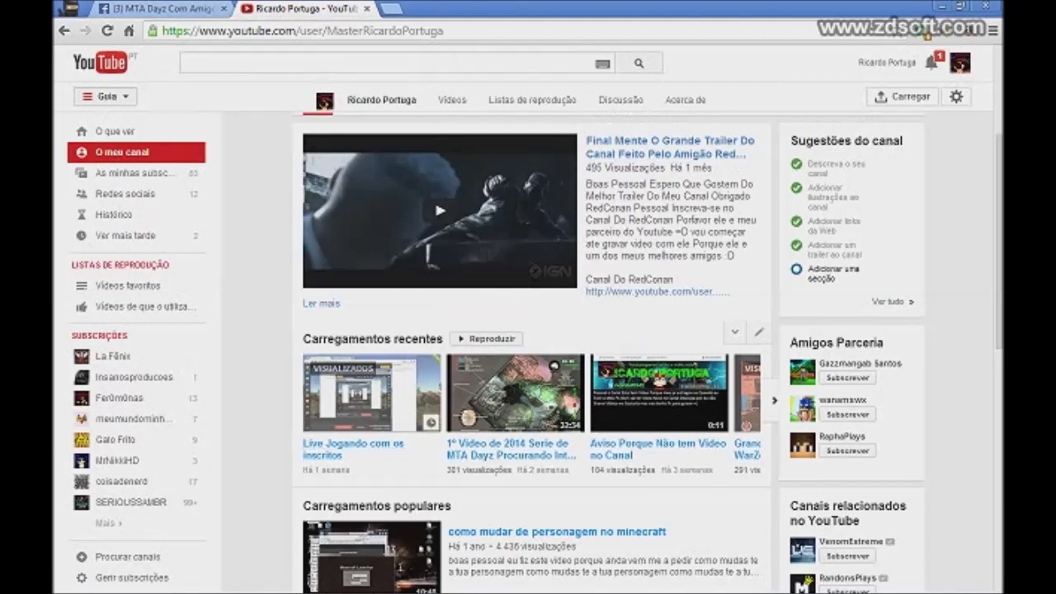
left_click(858, 364)
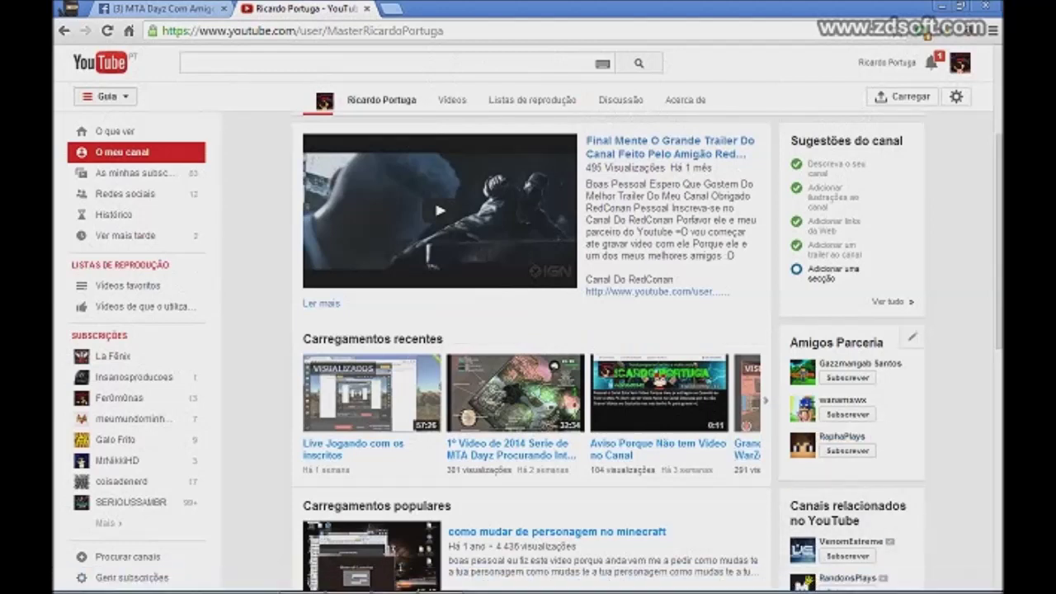
scroll(528, 330, "down", 4)
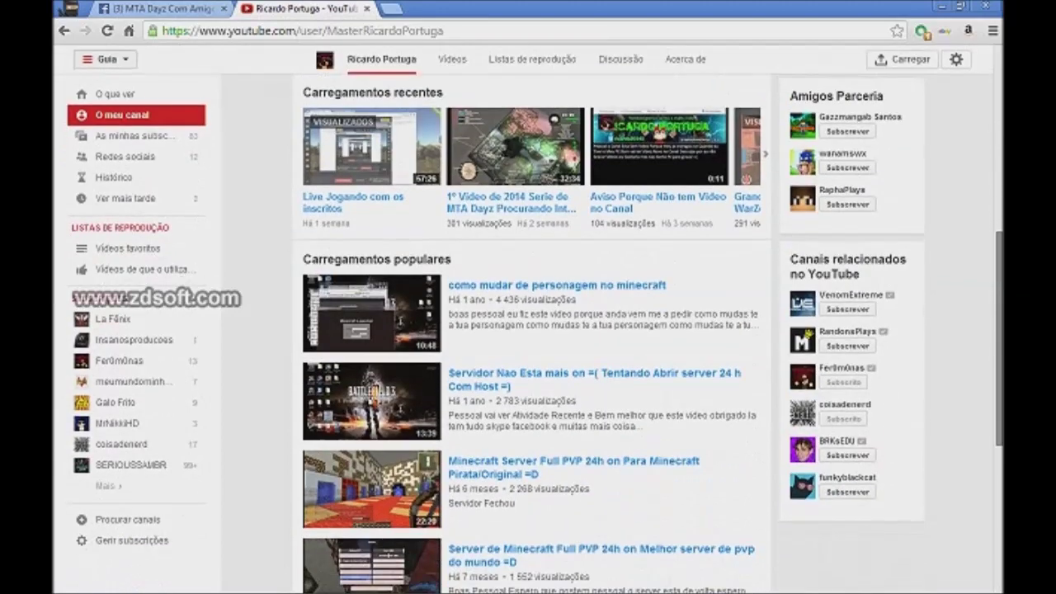
scroll(528, 330, "down", 2)
scroll(528, 330, "up", 7)
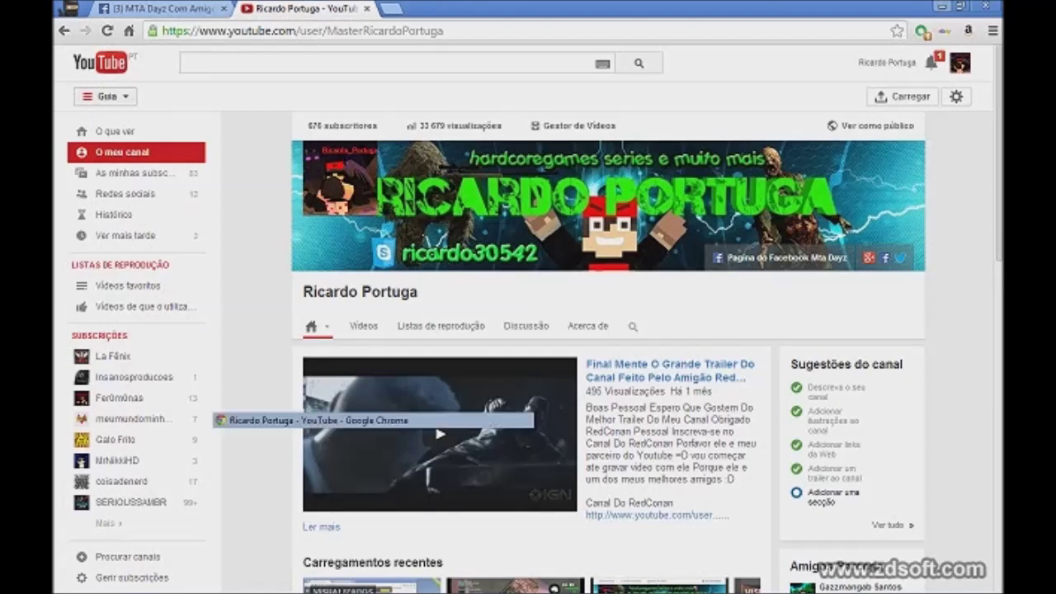
left_click(943, 6)
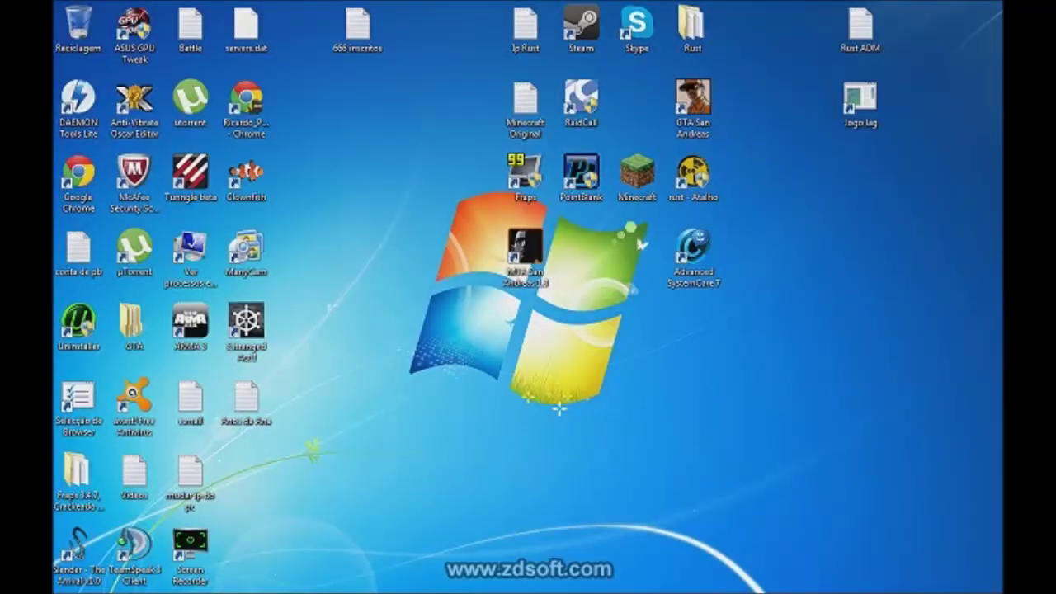